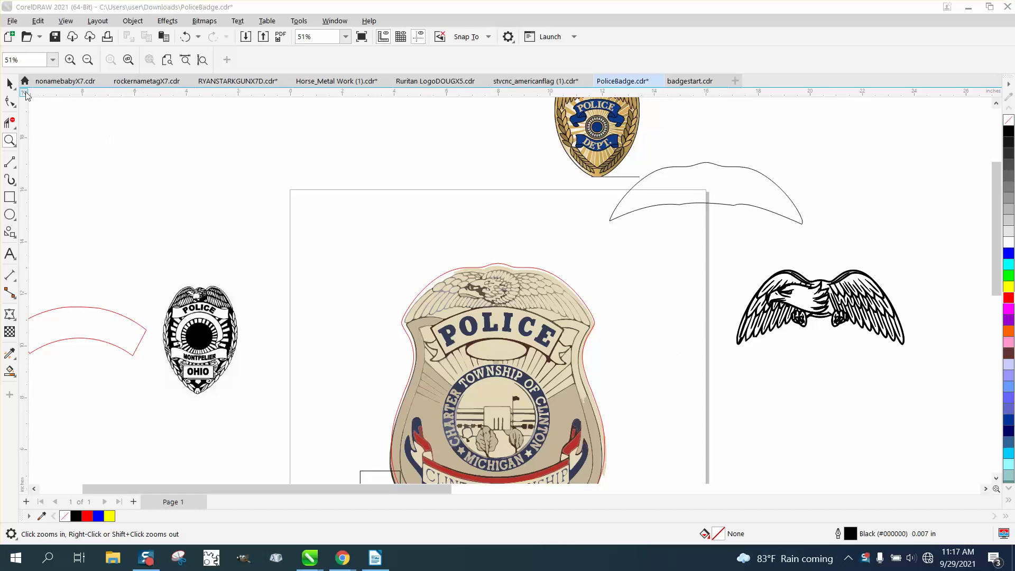
Drag the black eagle artwork from beside the badge to just above the badge photo
left_click(10, 84)
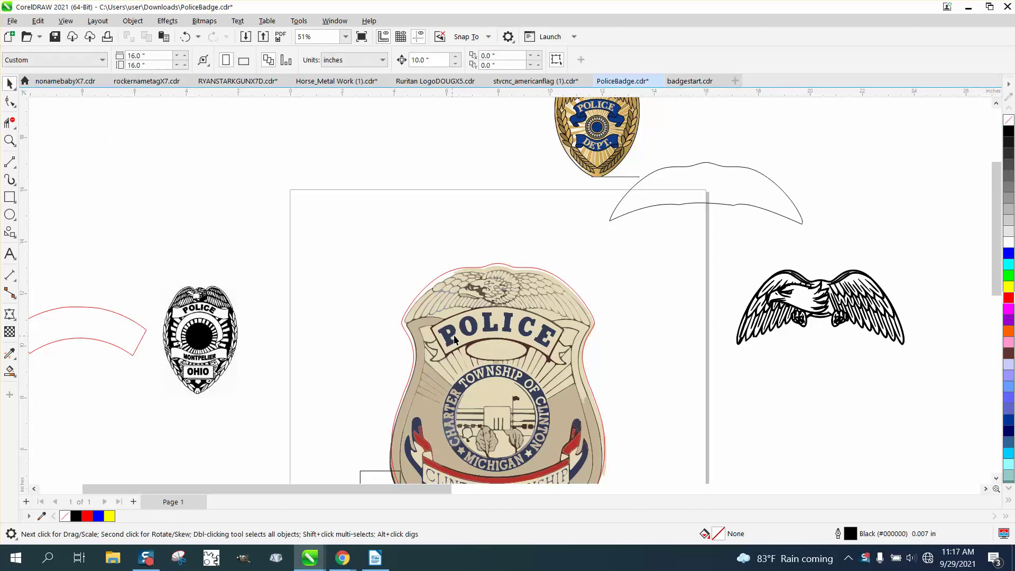
scroll(426, 290, "down", 1)
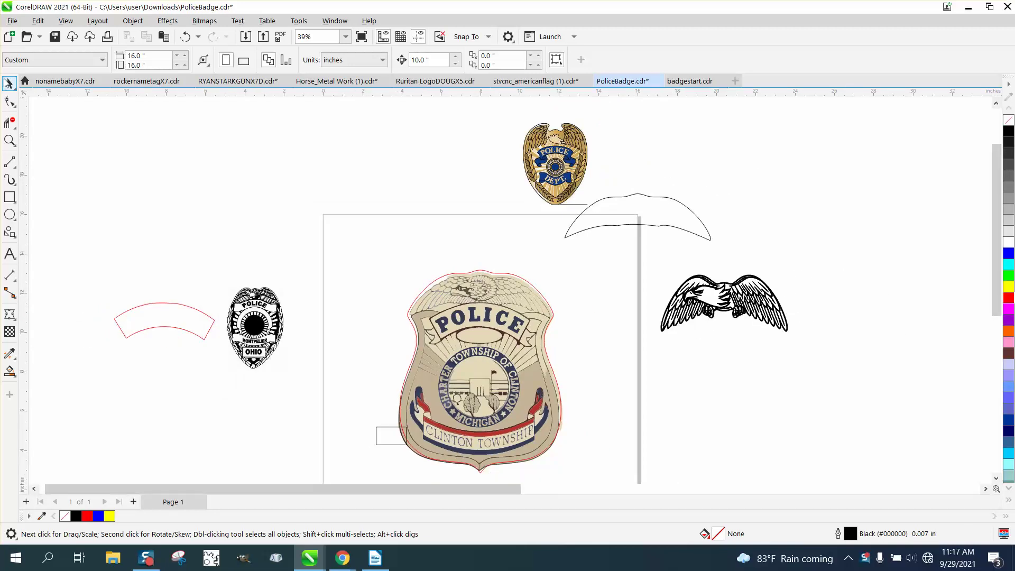
left_click_drag(720, 302, 473, 224)
scroll(666, 301, "down", 2)
scroll(659, 307, "down", 1)
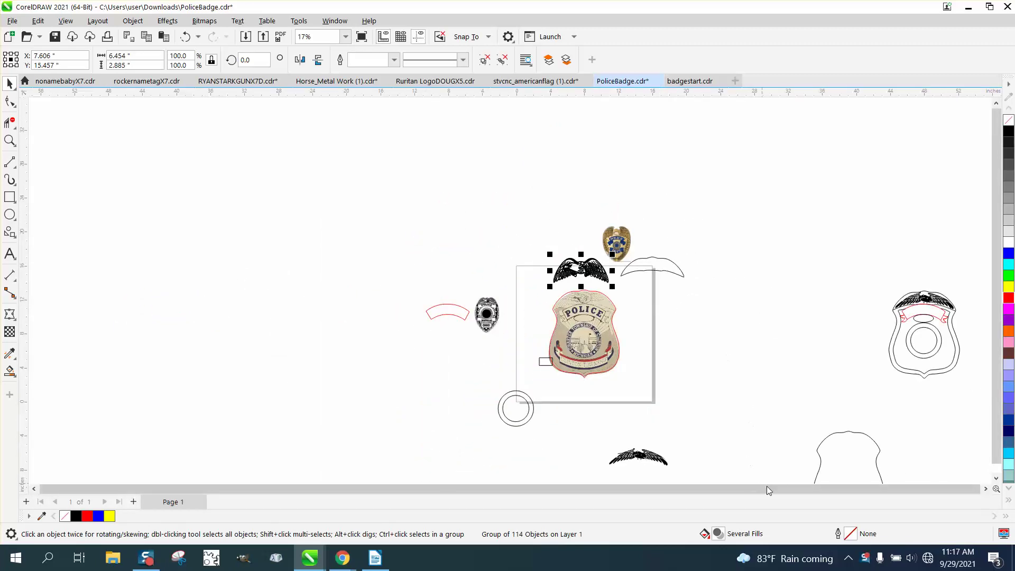
scroll(984, 491, "right", 4)
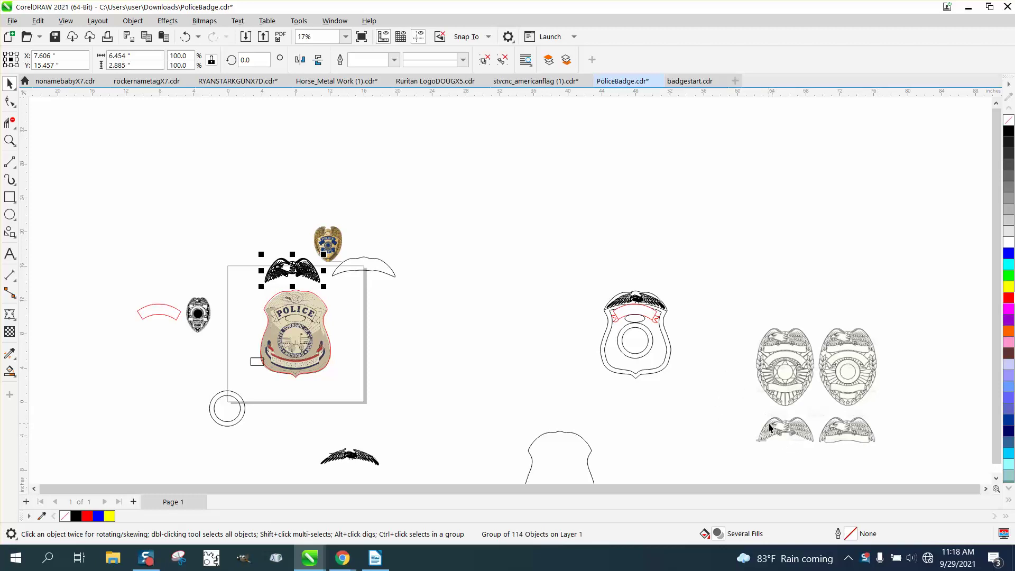
Zoom in on the eagle and its lower-left wing tip, then zoom back out
key("z")
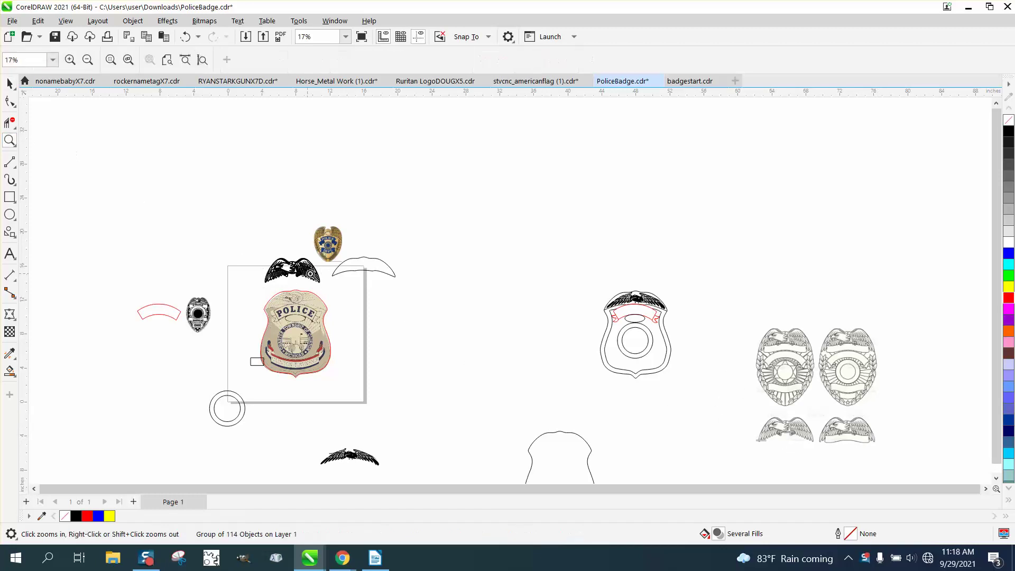
left_click_drag(269, 262, 365, 300)
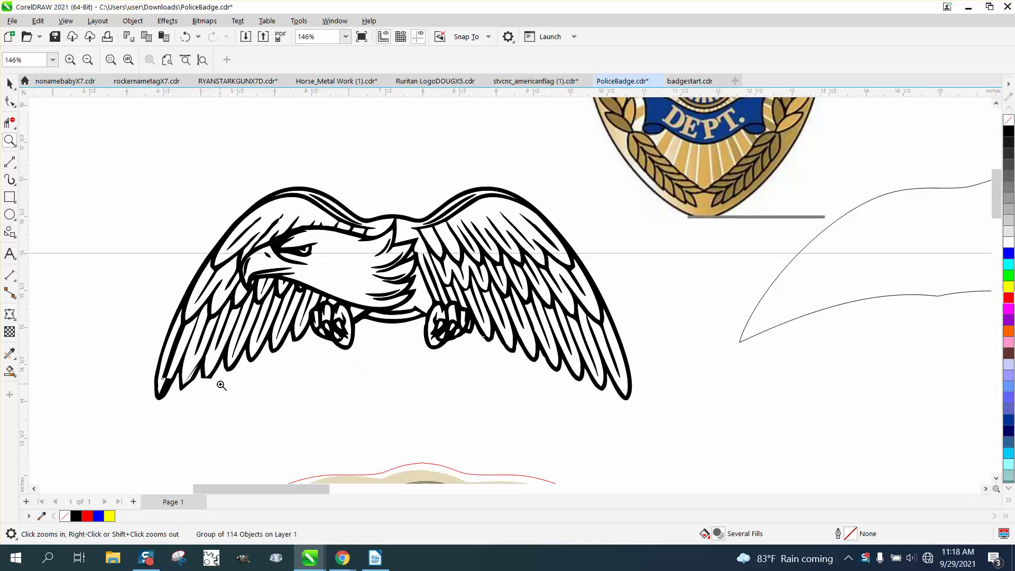
left_click_drag(176, 359, 240, 396)
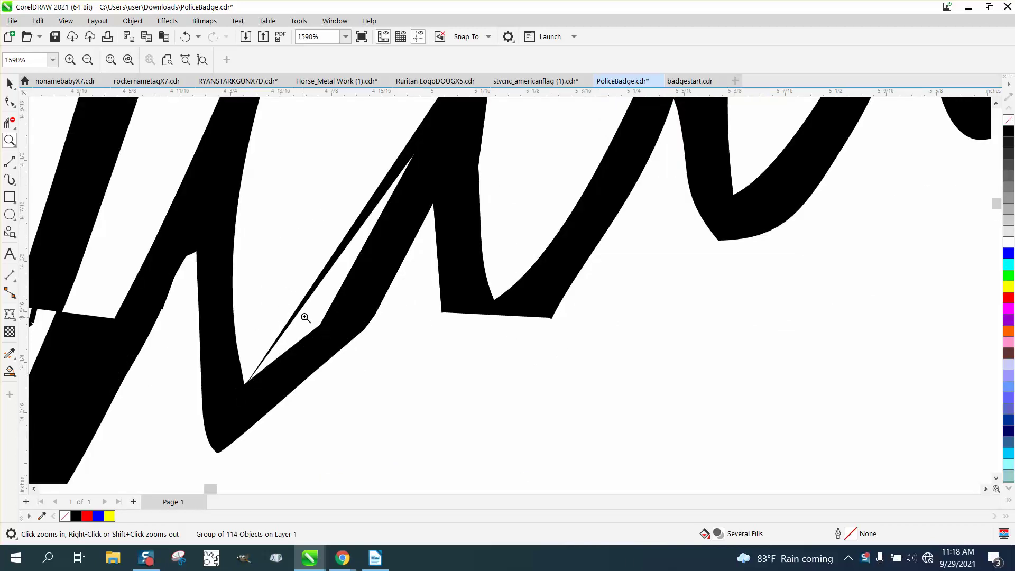
right_click(277, 321)
right_click(256, 320)
right_click(254, 319)
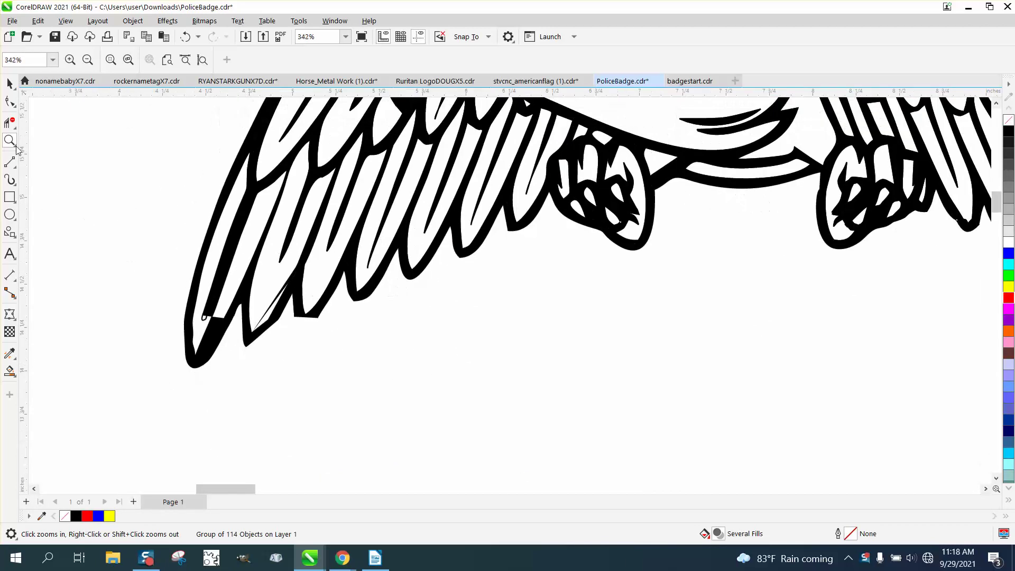
Reselect the eagle group and zoom in on the top of the badge
left_click(10, 123)
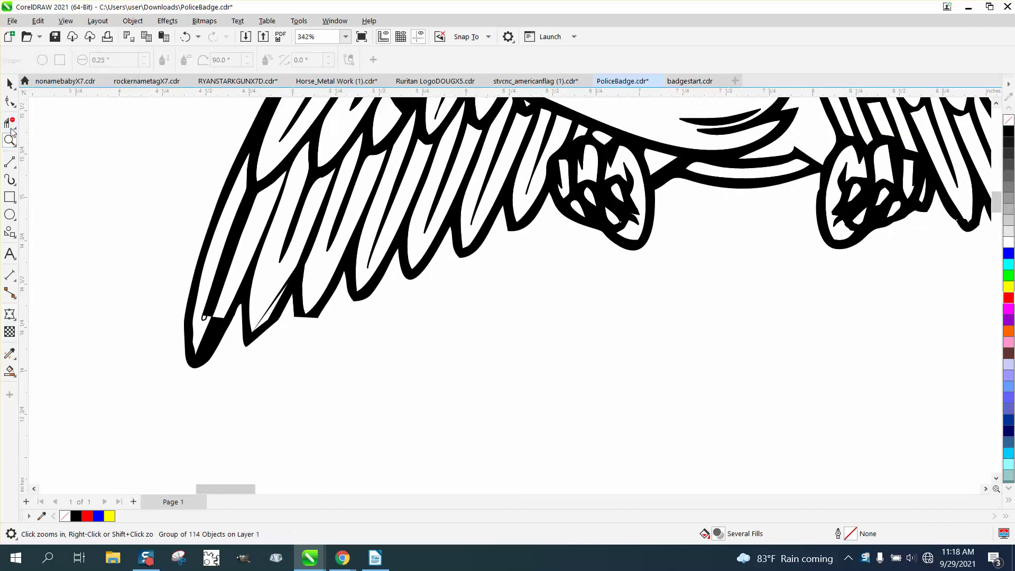
key("space")
left_click(204, 317)
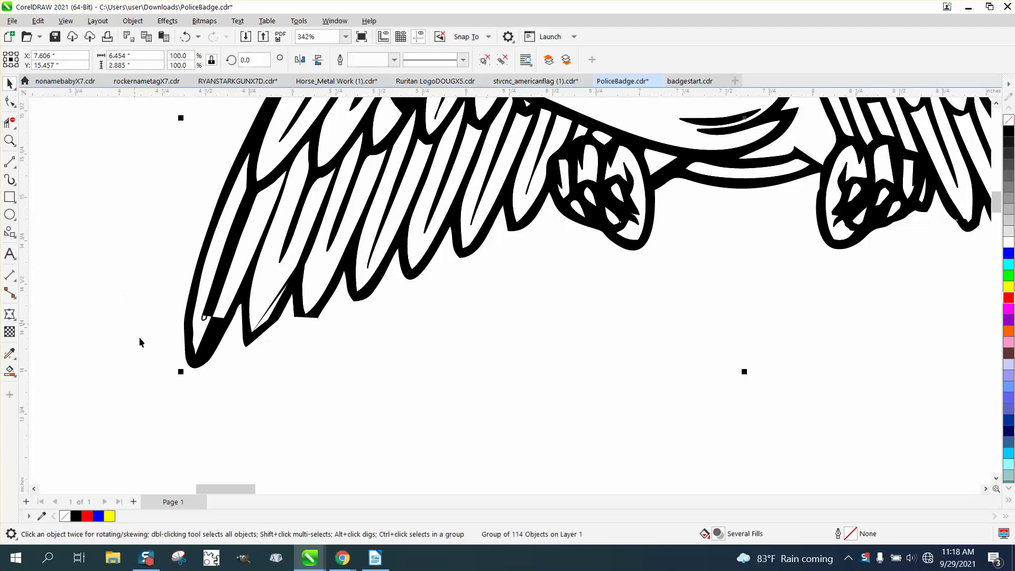
scroll(140, 350, "down", 2)
scroll(270, 359, "down", 2)
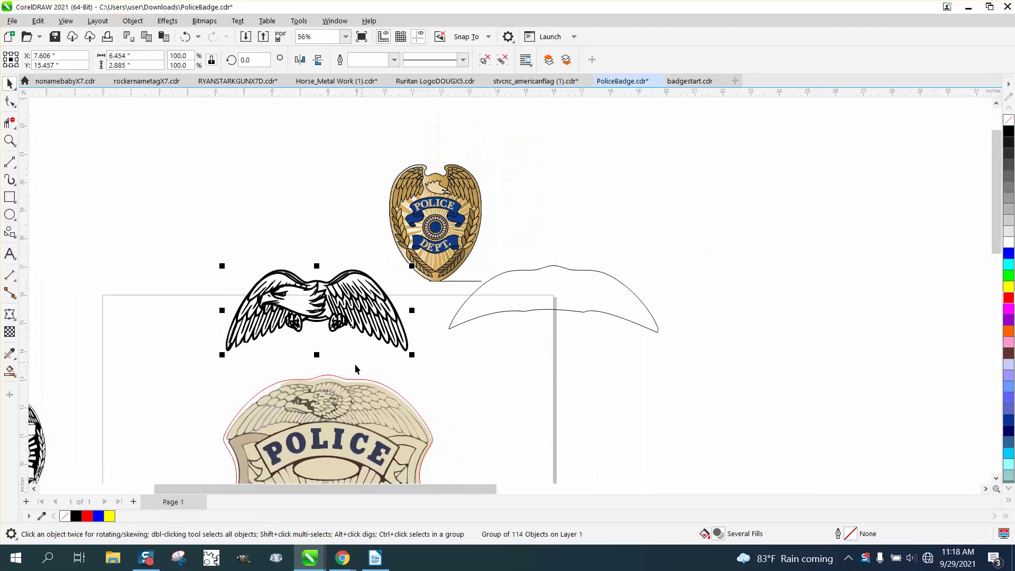
left_click(10, 141)
left_click(370, 469)
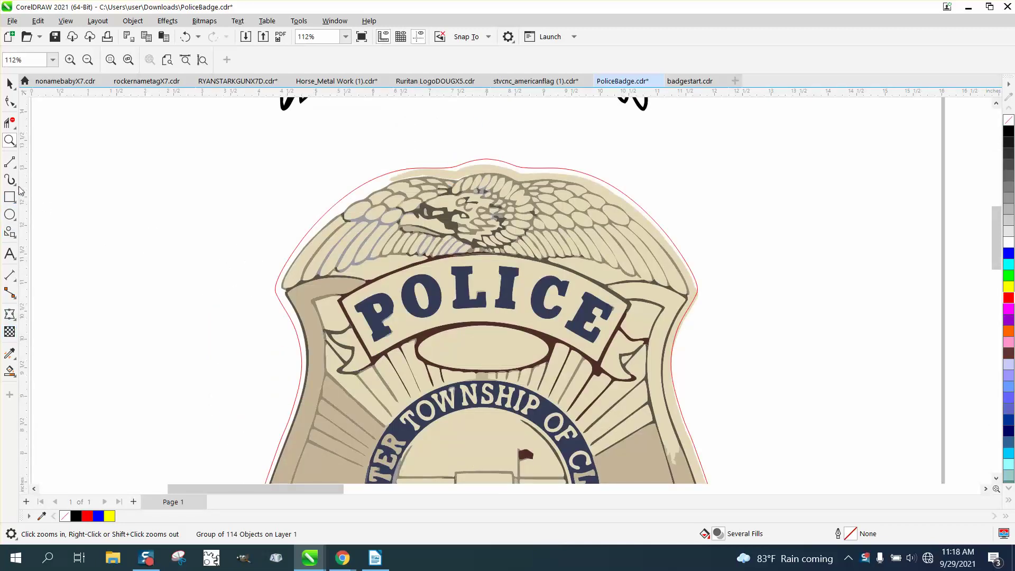
Draw three snapped 3-point curves along the banner top from right edge to left, then zoom out
left_click(17, 167)
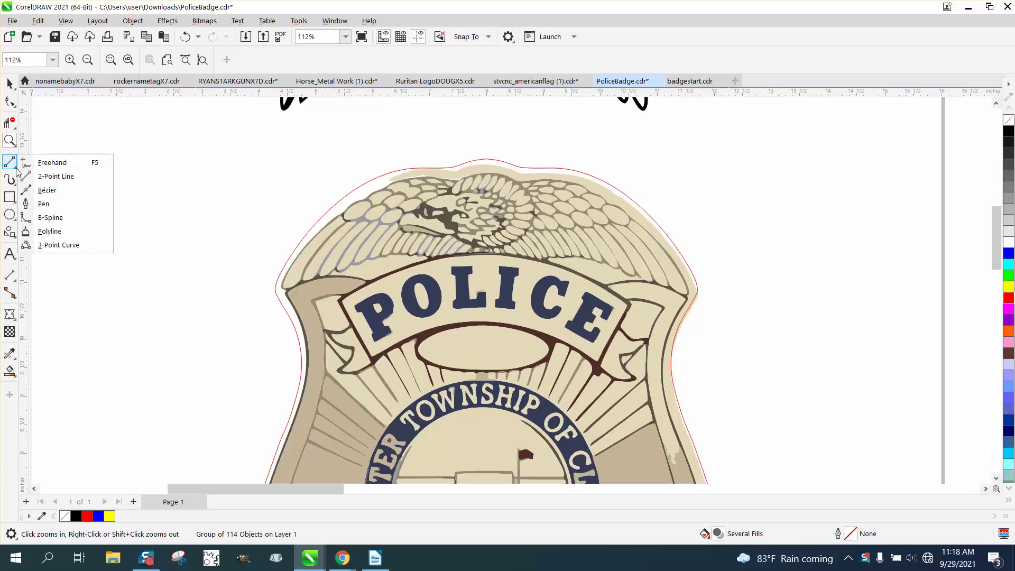
left_click(59, 246)
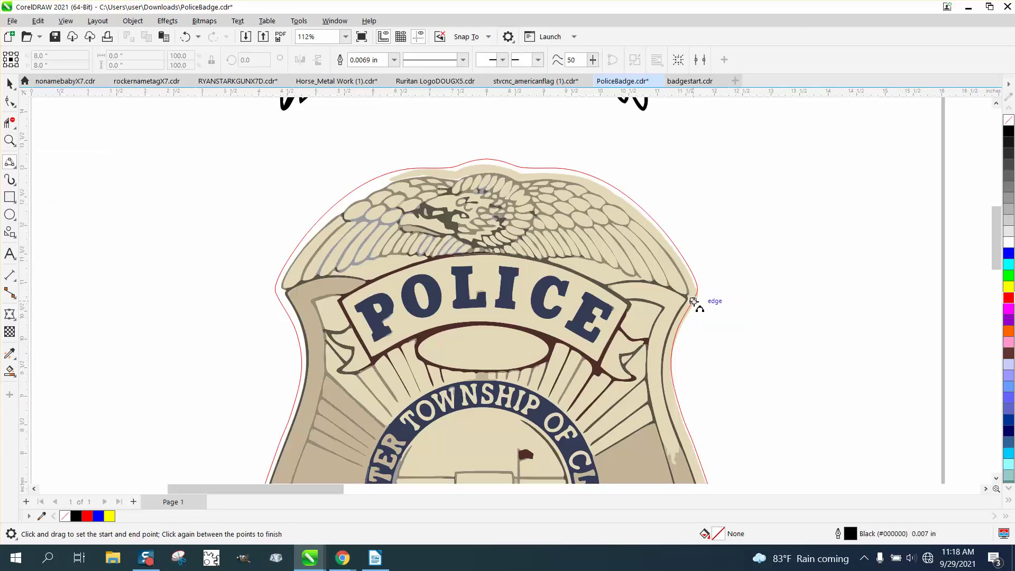
left_click_drag(696, 302, 544, 259)
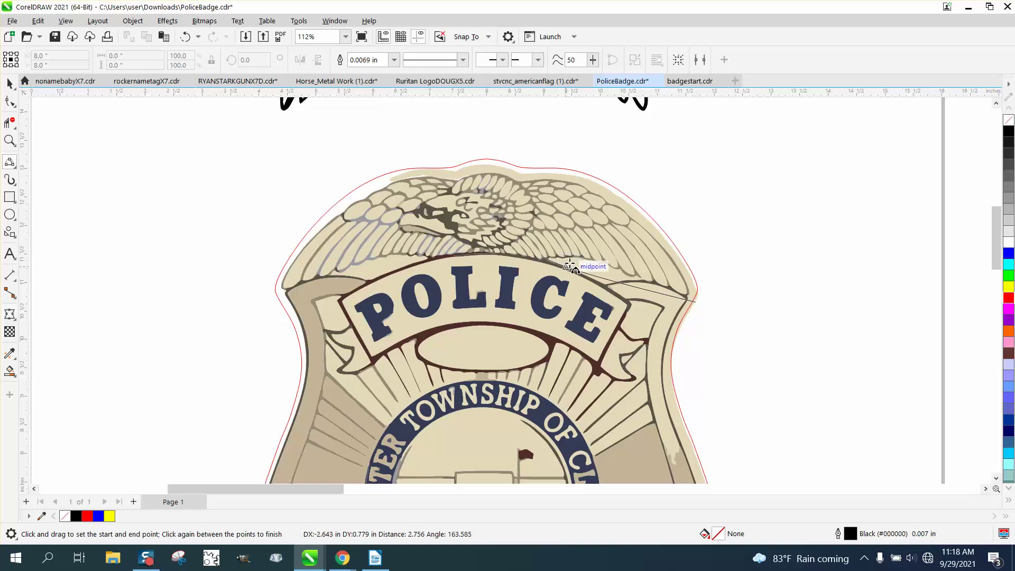
left_click(587, 261)
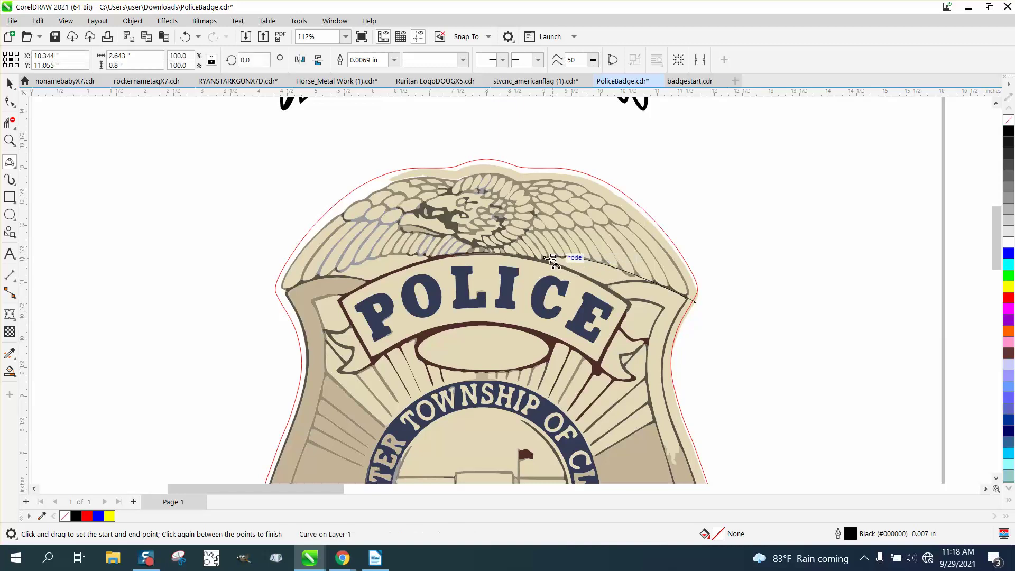
left_click_drag(545, 258, 428, 257)
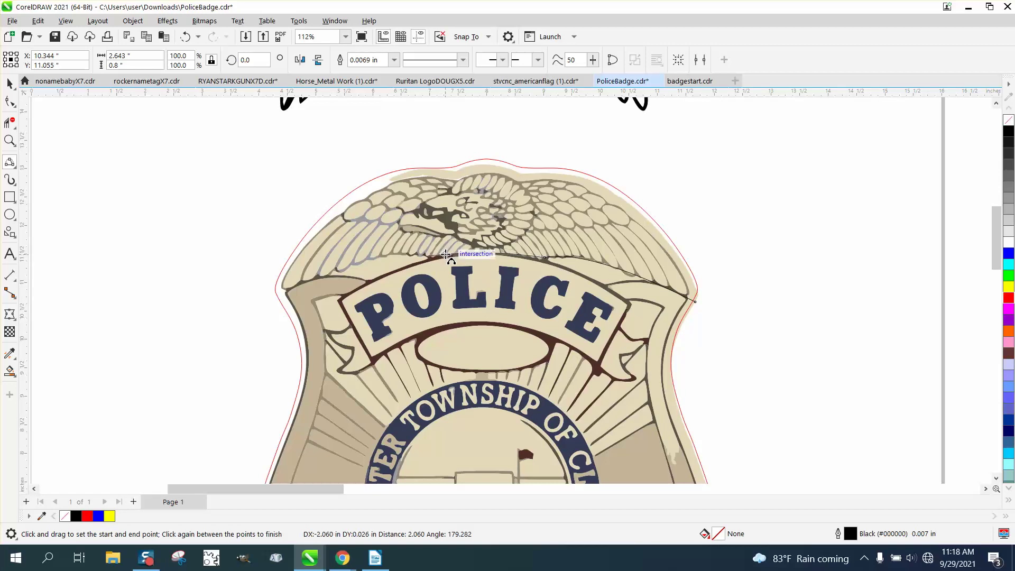
left_click(446, 255)
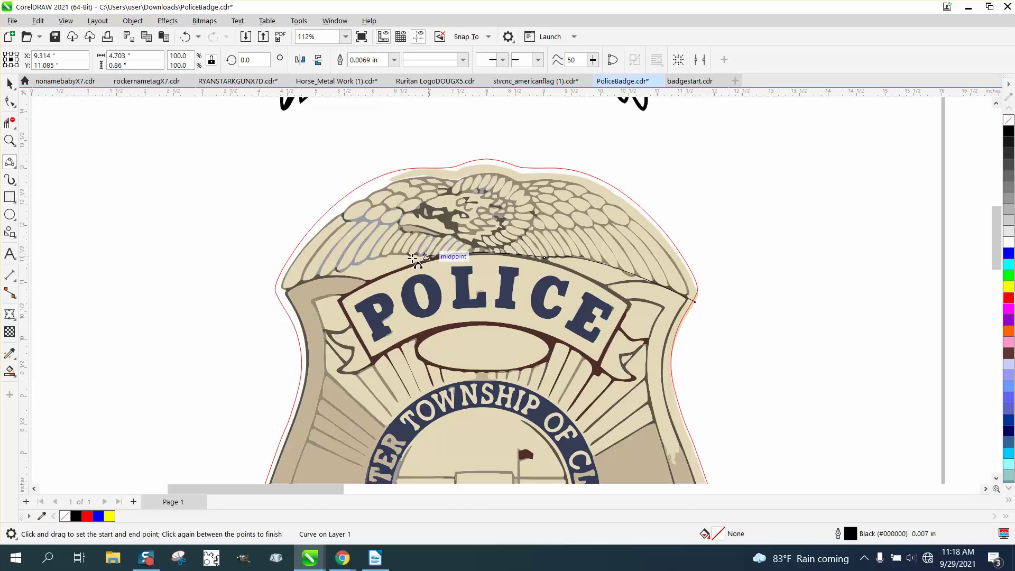
left_click_drag(413, 258, 283, 290)
left_click(376, 260)
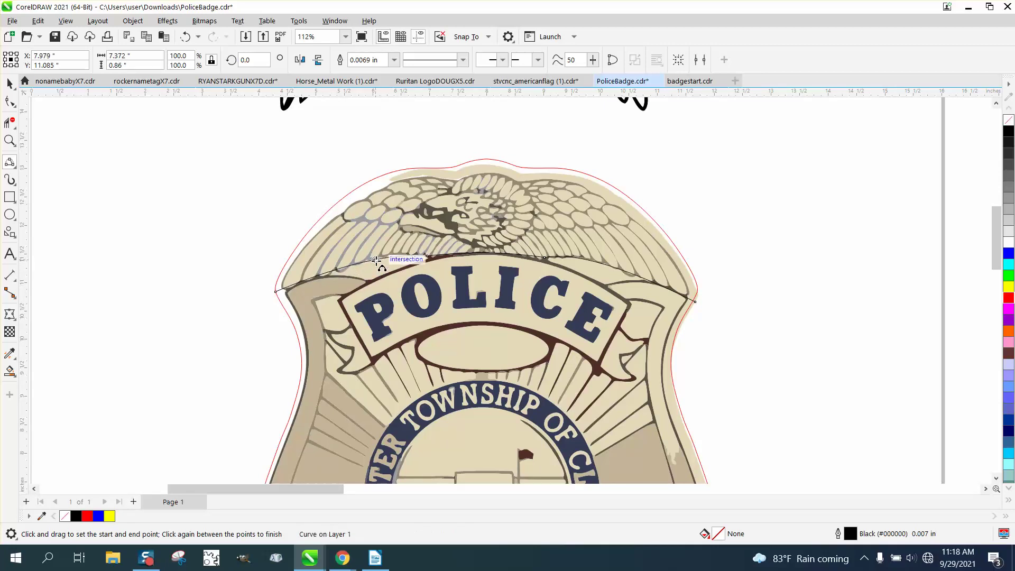
left_click(10, 84)
key("F3")
key("F3")
key("F3")
key("F3")
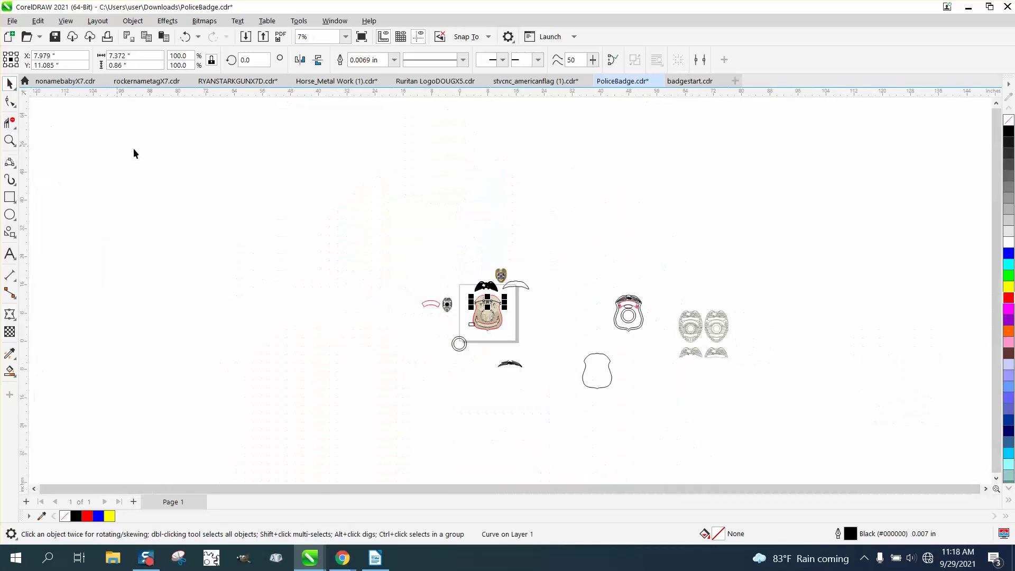
Deselect the new curve and nudge the badge photo group 10 inches right
left_click(10, 140)
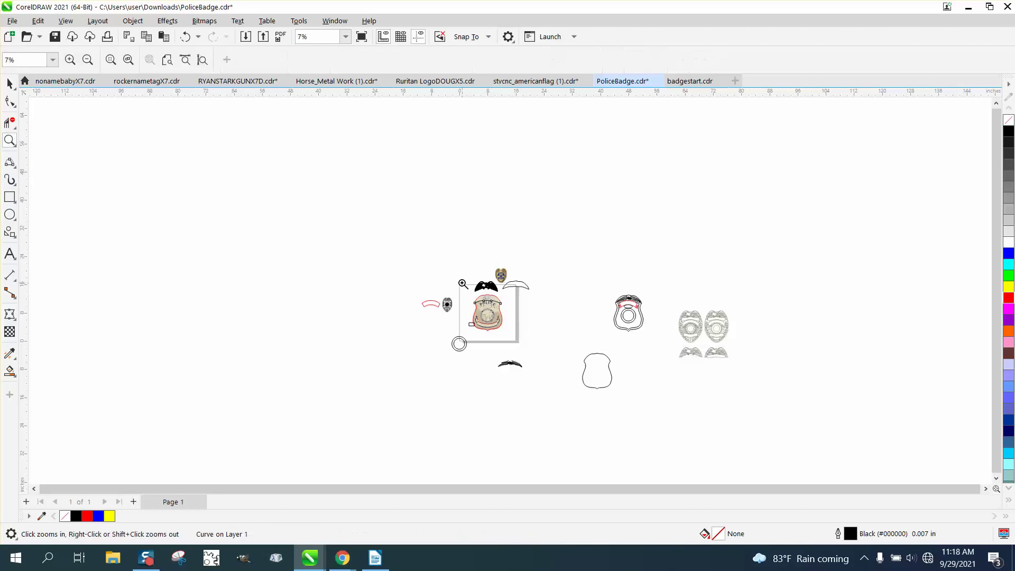
left_click_drag(462, 283, 555, 365)
left_click(9, 84)
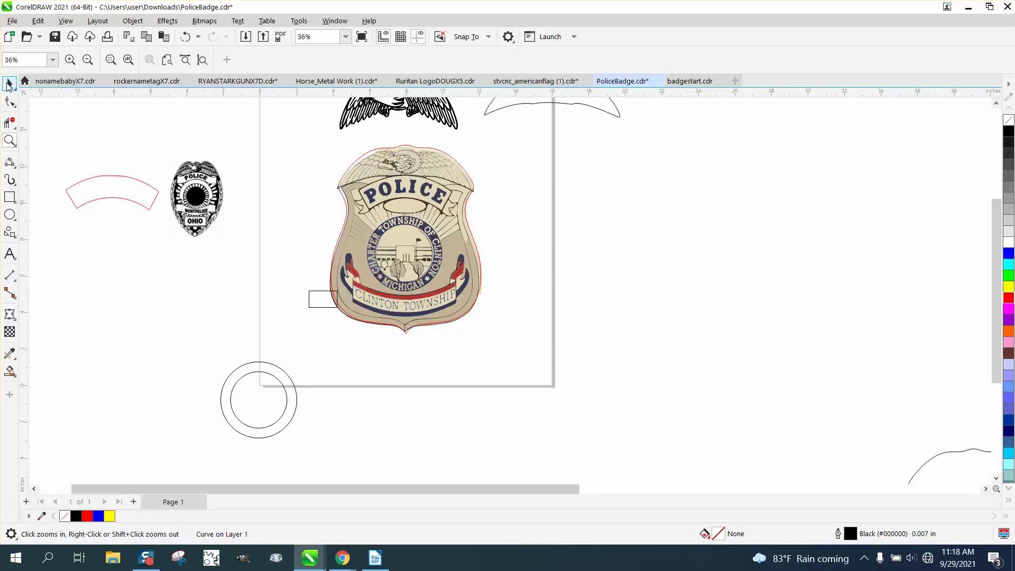
left_click(141, 157)
left_click(320, 291)
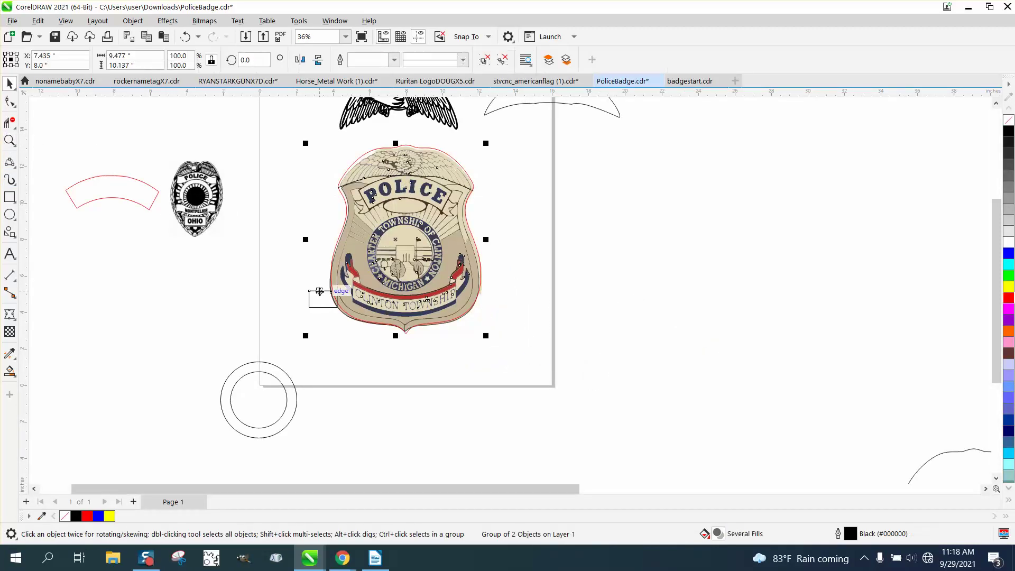
key("Right")
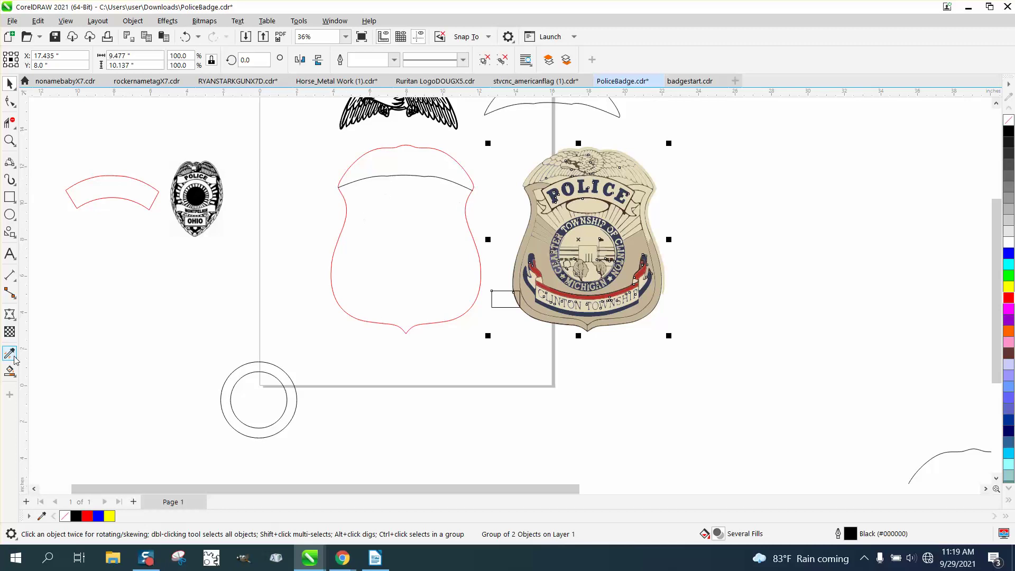
Smart Fill the region above the arc, shift it right with no fill and black outline, then move the eagle under it
left_click(10, 371)
left_click(16, 379)
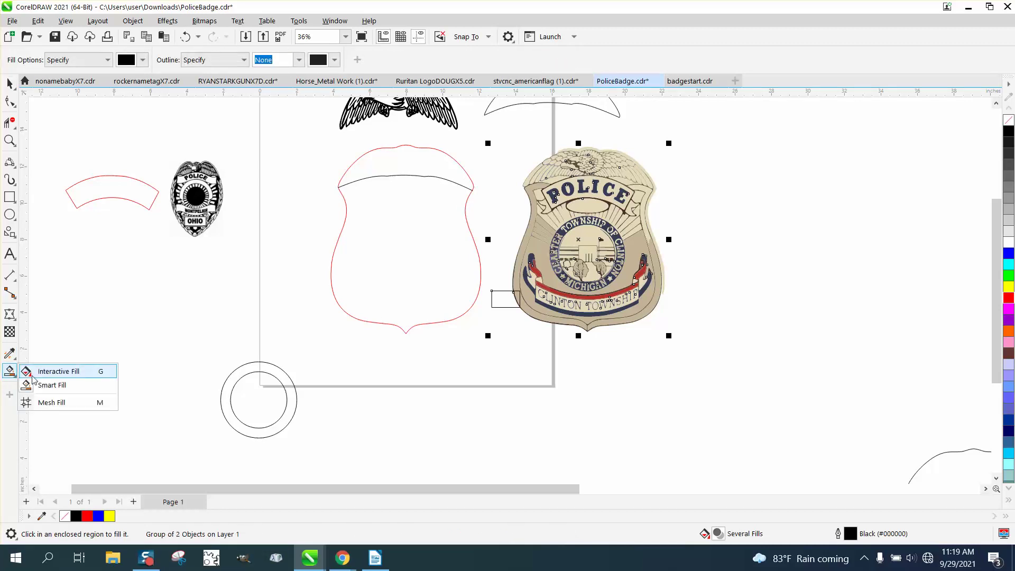
left_click(409, 168)
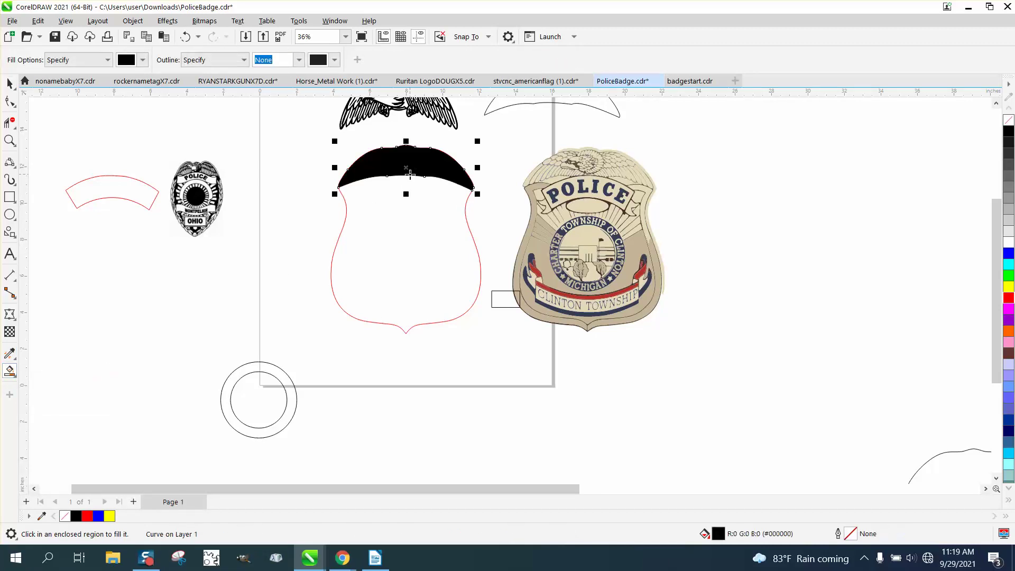
key("Right")
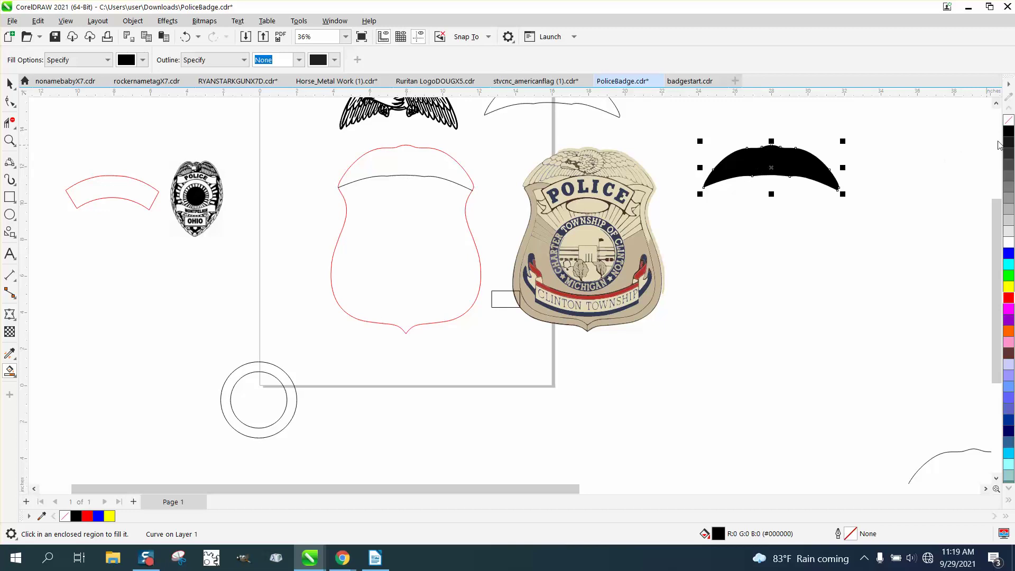
left_click(1010, 121)
right_click(1008, 135)
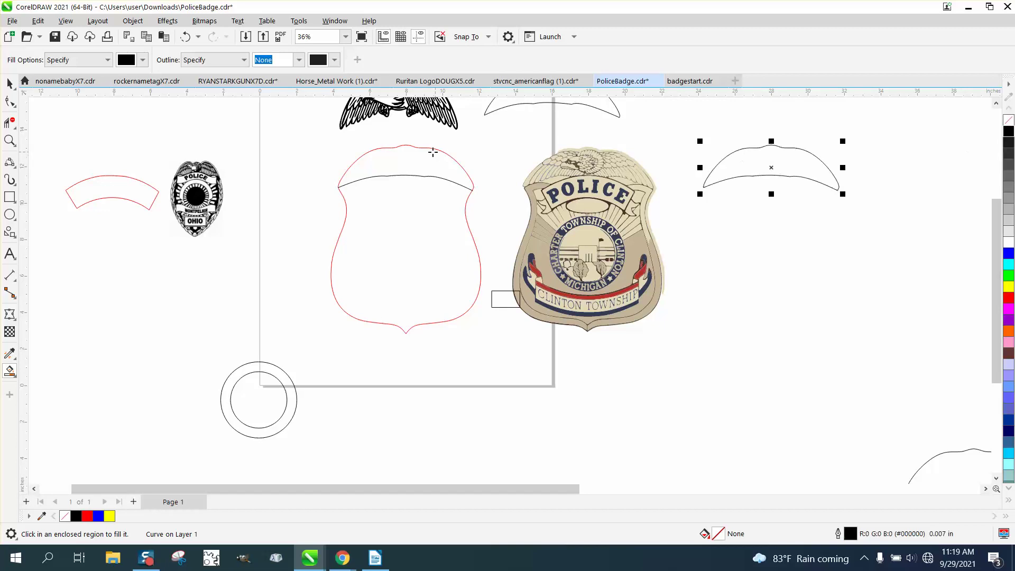
left_click(10, 84)
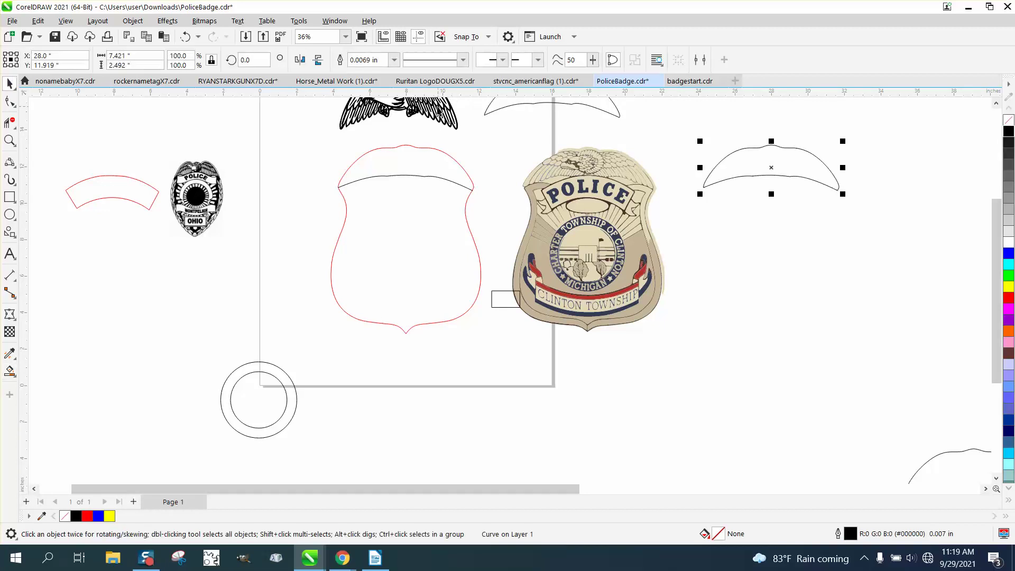
left_click_drag(439, 108, 812, 217)
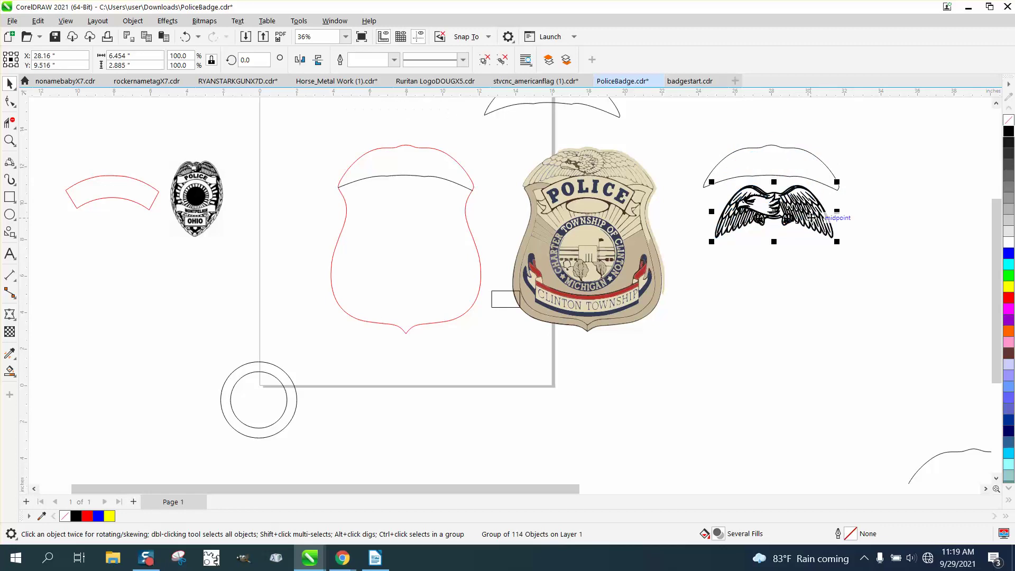
Apply an arch envelope preset to the eagle from Effects > Envelope and move it onto the arch
left_click(167, 21)
left_click(207, 318)
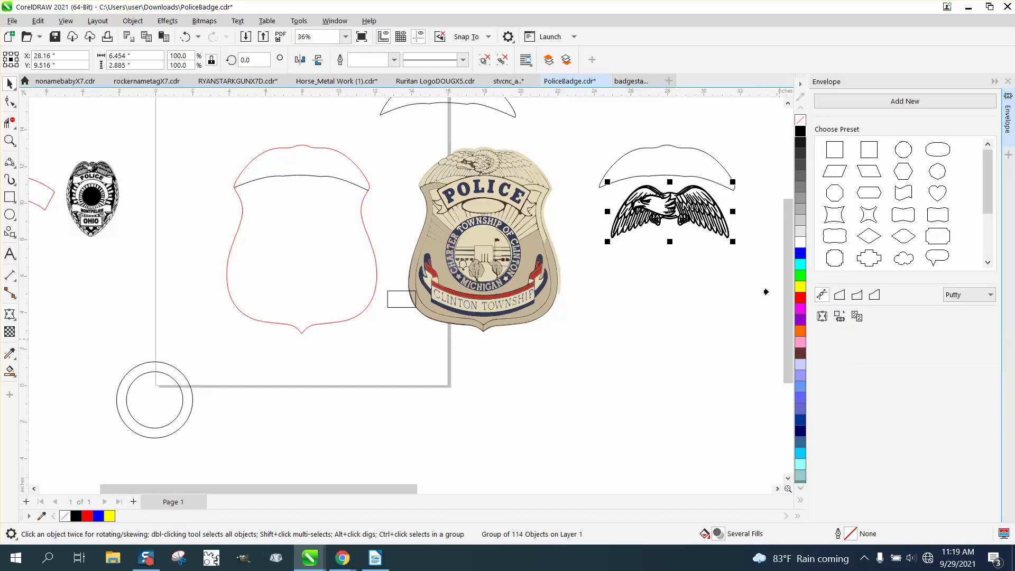
left_click(655, 167)
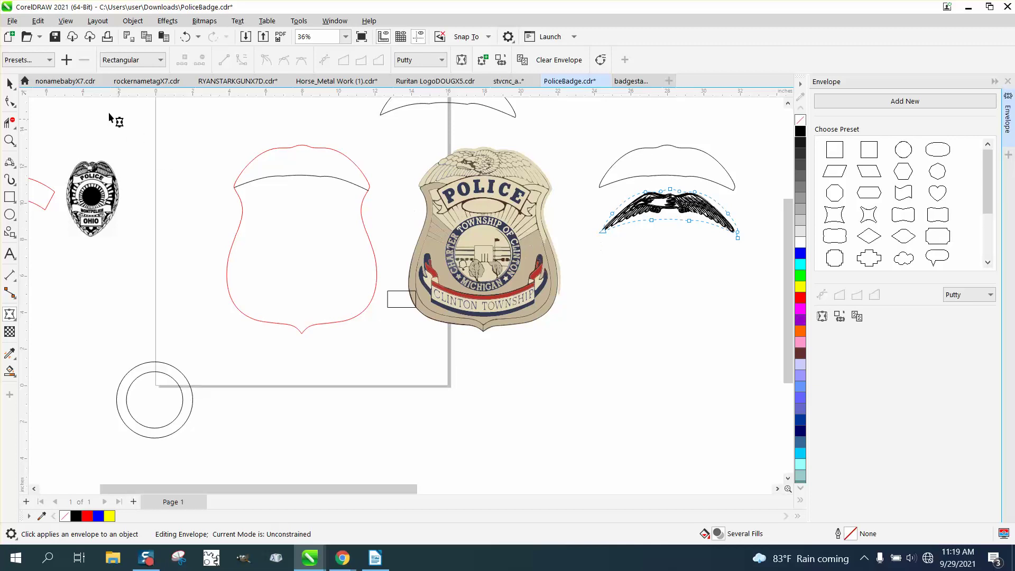
left_click(9, 83)
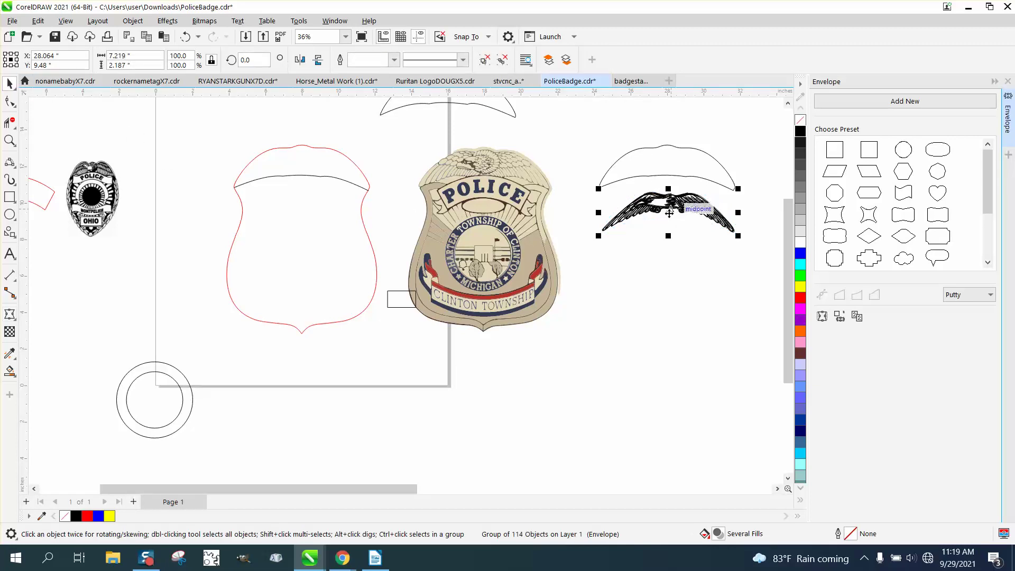
left_click_drag(669, 213, 667, 168)
Zoom in on the warped eagle, then undo both the move and the envelope
left_click(9, 140)
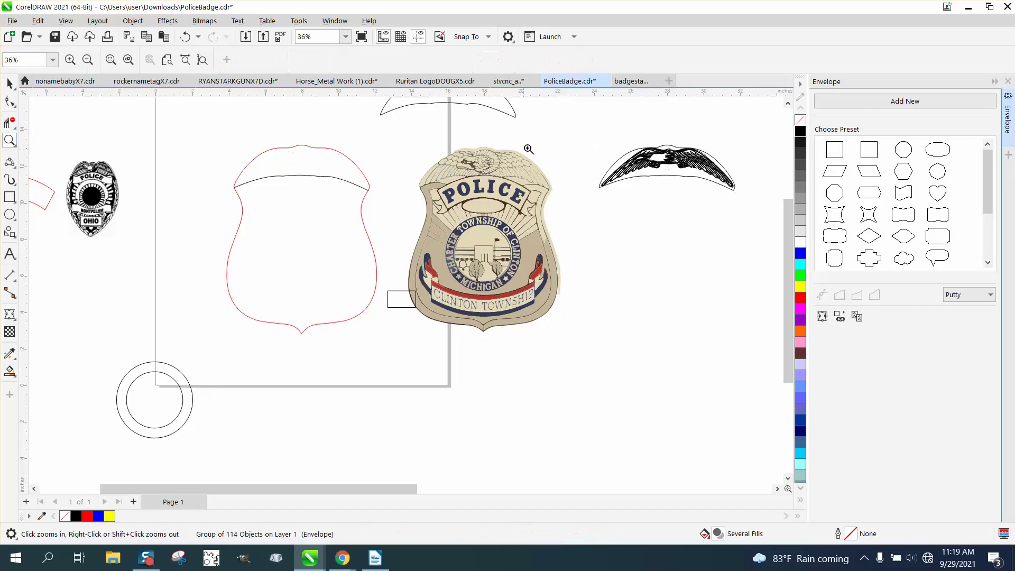
left_click_drag(575, 140, 780, 241)
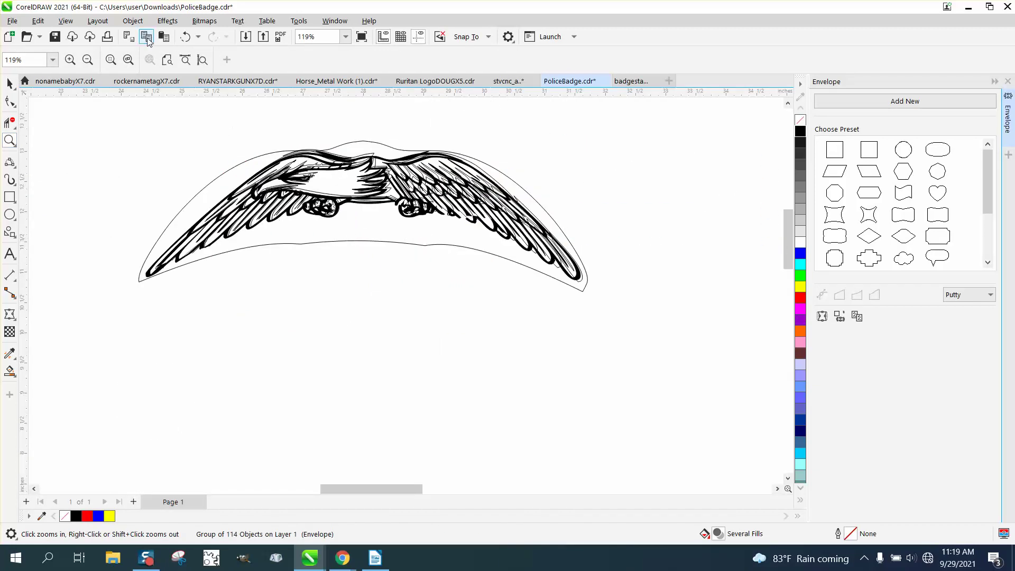
left_click(185, 37)
left_click(185, 36)
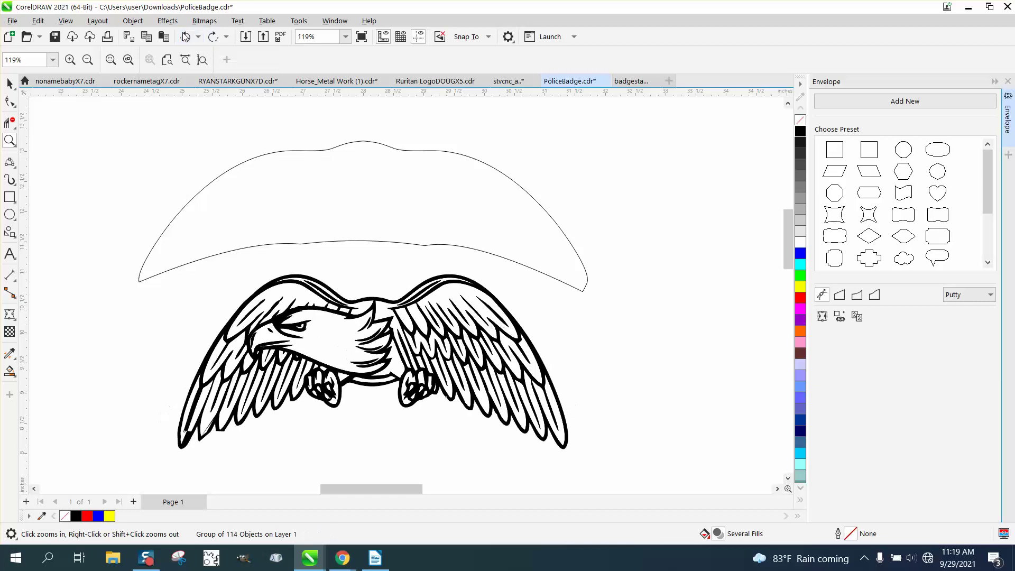
Select the whole eagle, try no fill and black fill, then undo to restore its fills
right_click(305, 223)
left_click(10, 83)
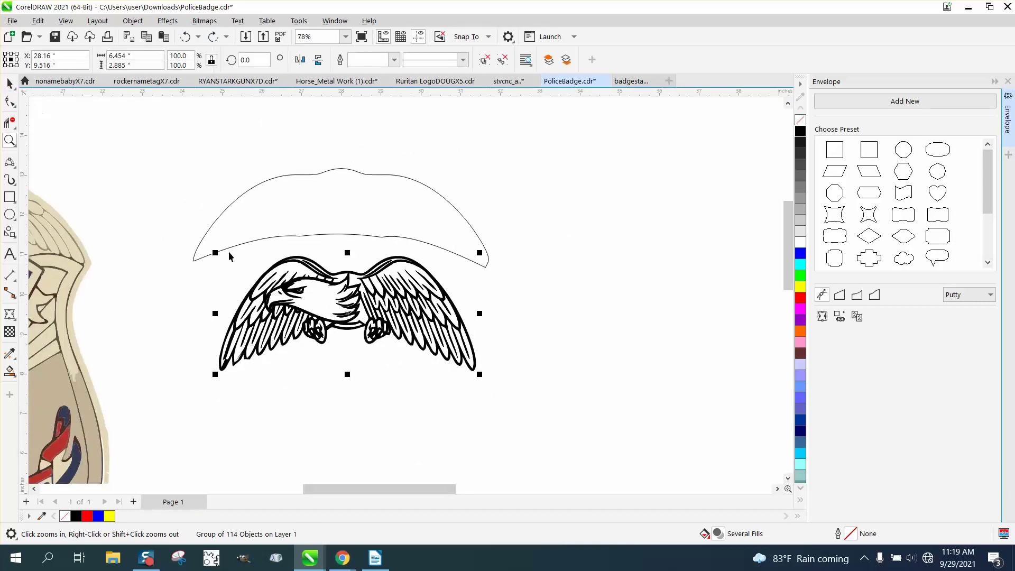
left_click_drag(163, 235, 548, 403)
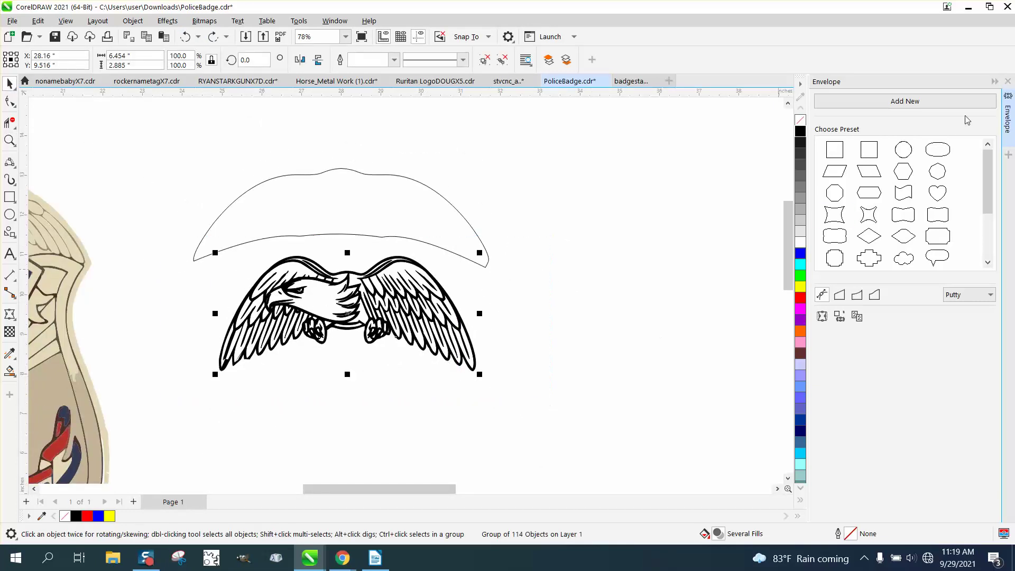
left_click(801, 121)
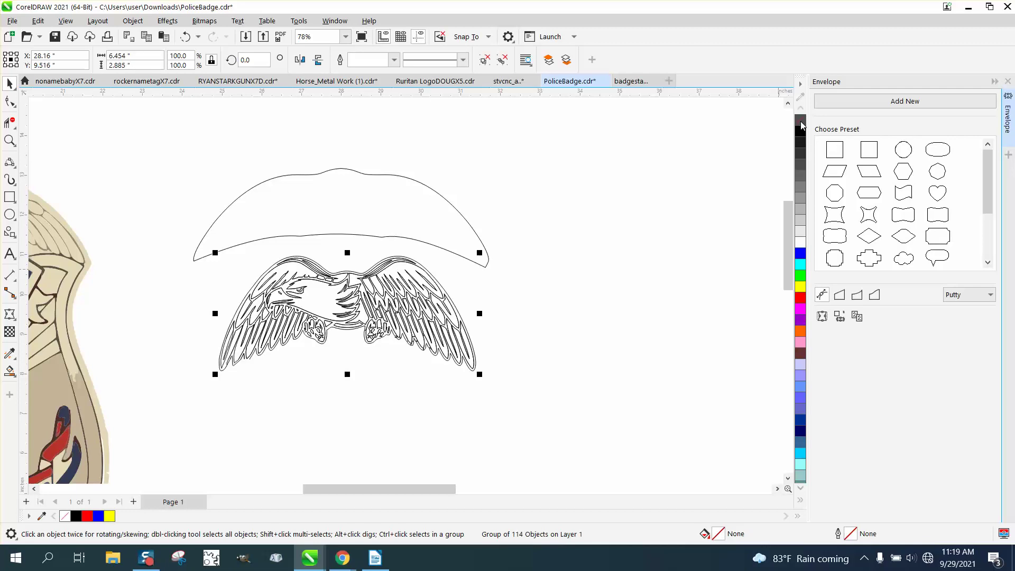
left_click(801, 131)
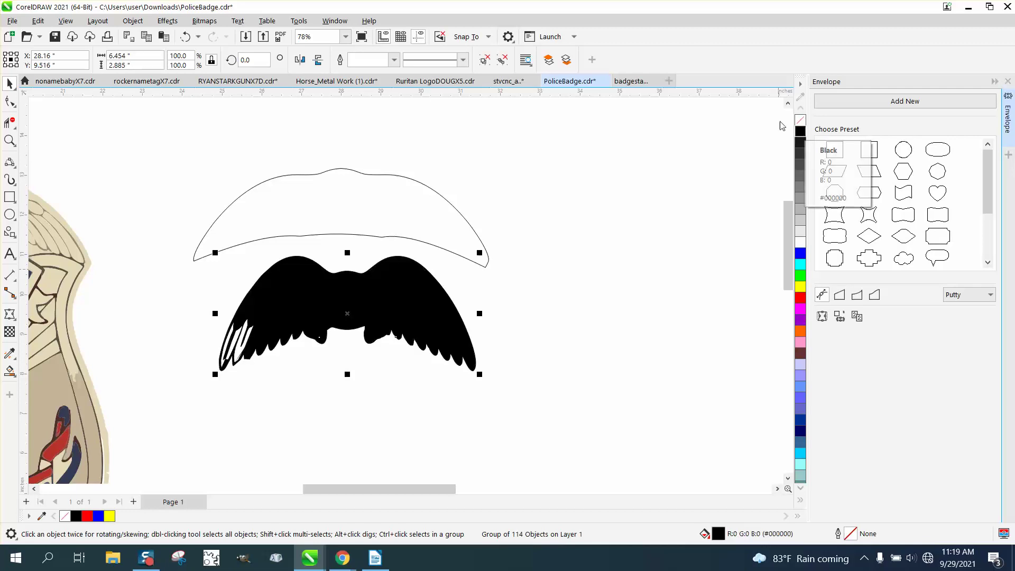
left_click(185, 37)
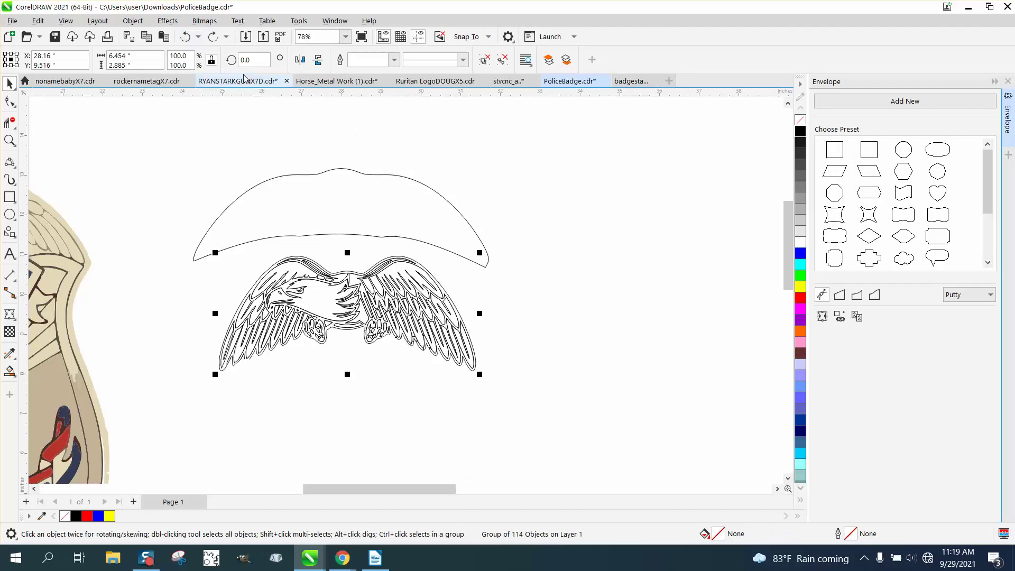
left_click(186, 37)
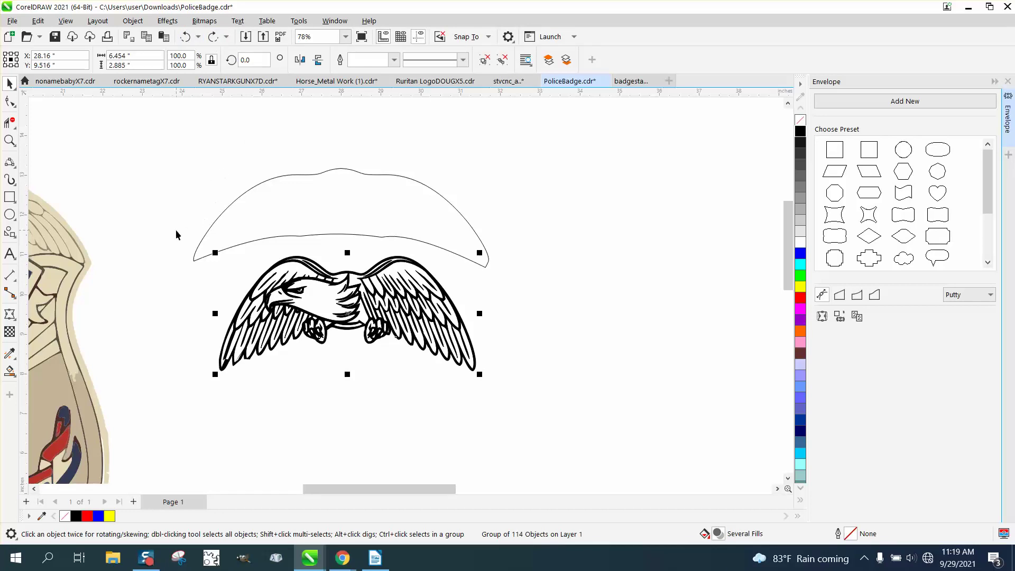
Remove the eagle's outlines, apply the arch envelope, and move it inside the arch outline
left_click_drag(177, 234, 537, 391)
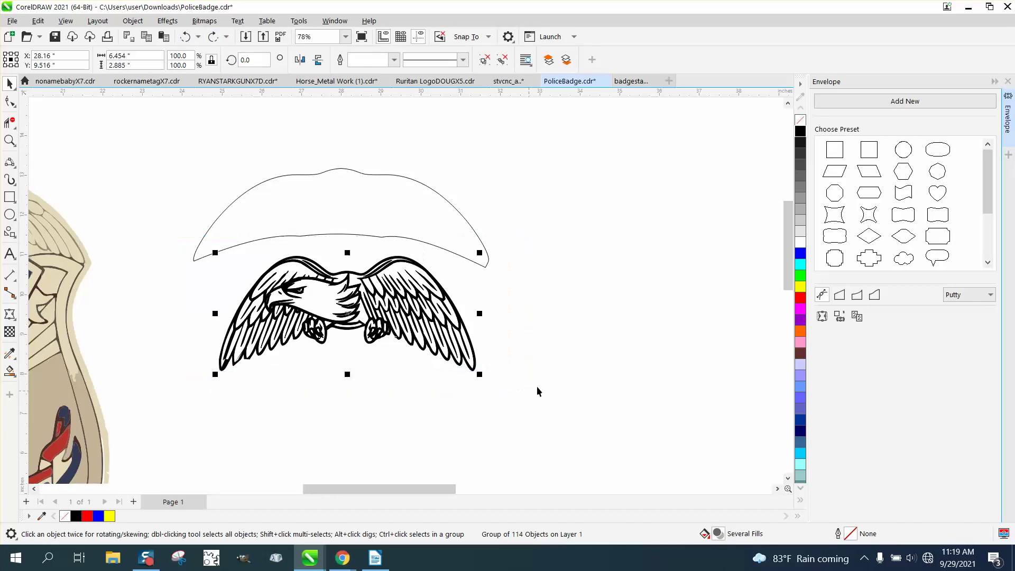
right_click(800, 125)
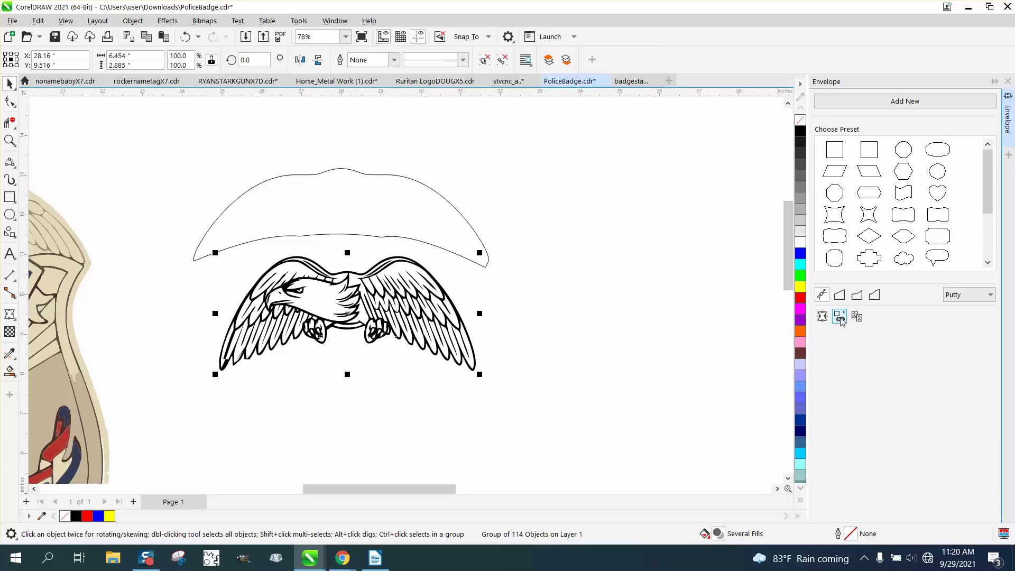
left_click(310, 217)
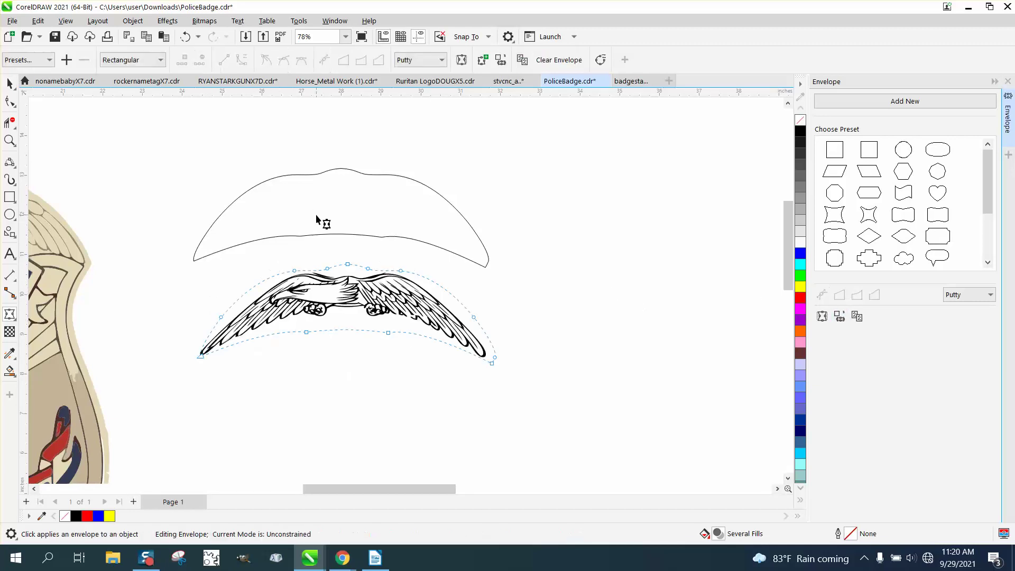
left_click(19, 85)
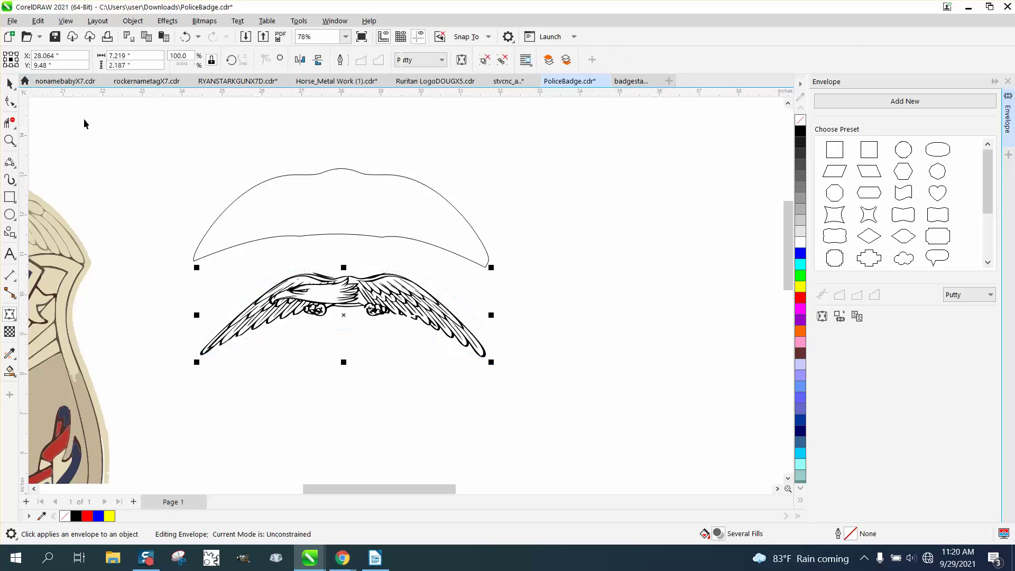
left_click_drag(344, 311, 342, 227)
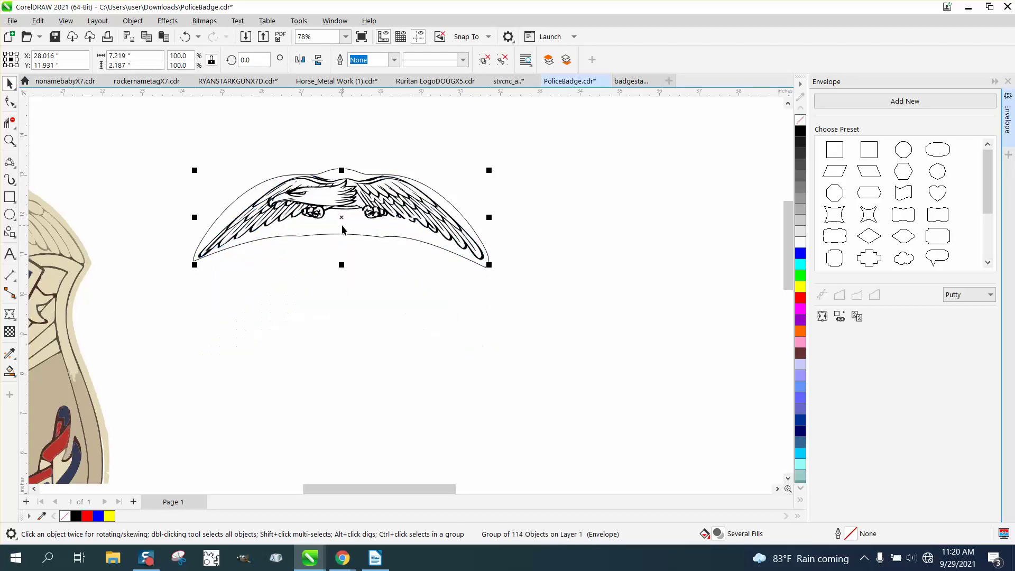
With the Envelope tool, drag the lower-edge and wing-tip nodes so the wings follow the arch
key("z")
left_click_drag(147, 129, 568, 340)
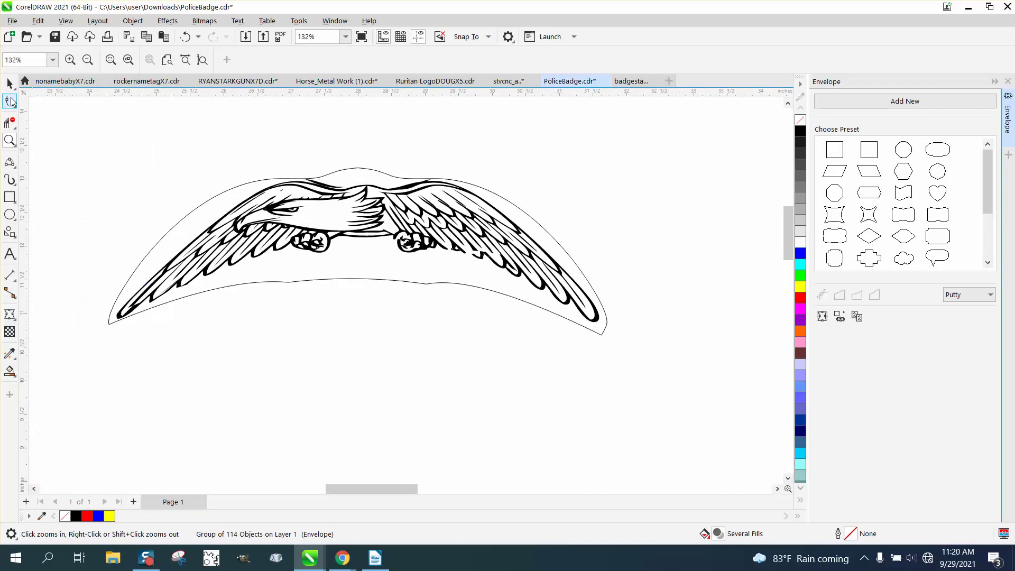
left_click(9, 83)
left_click(16, 320)
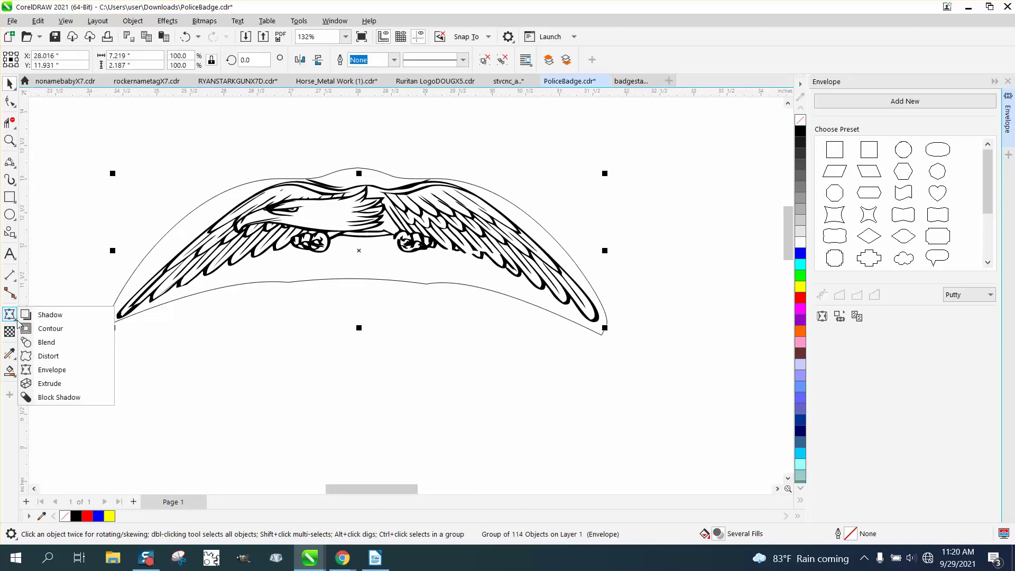
left_click(68, 370)
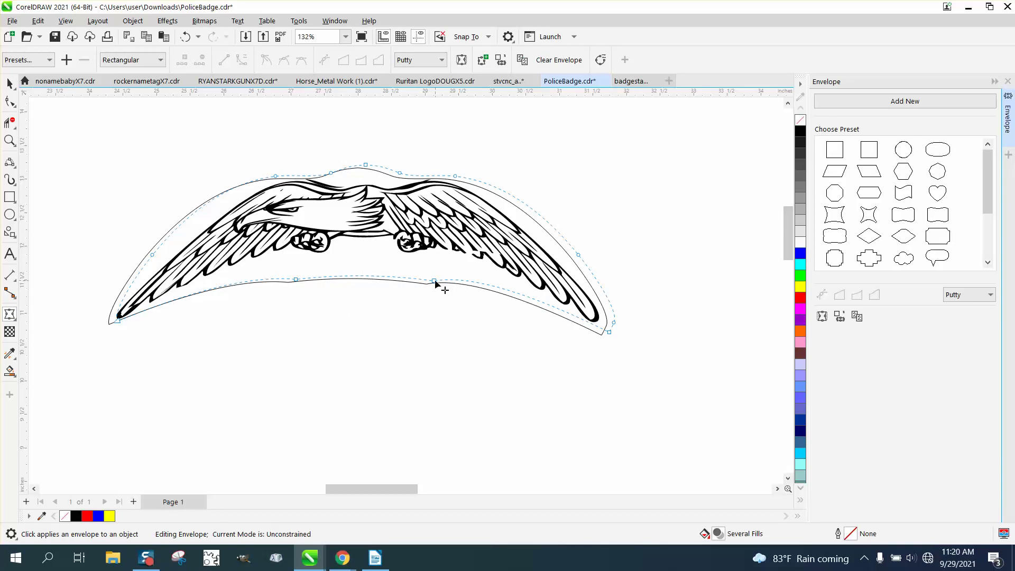
left_click_drag(268, 272, 432, 318)
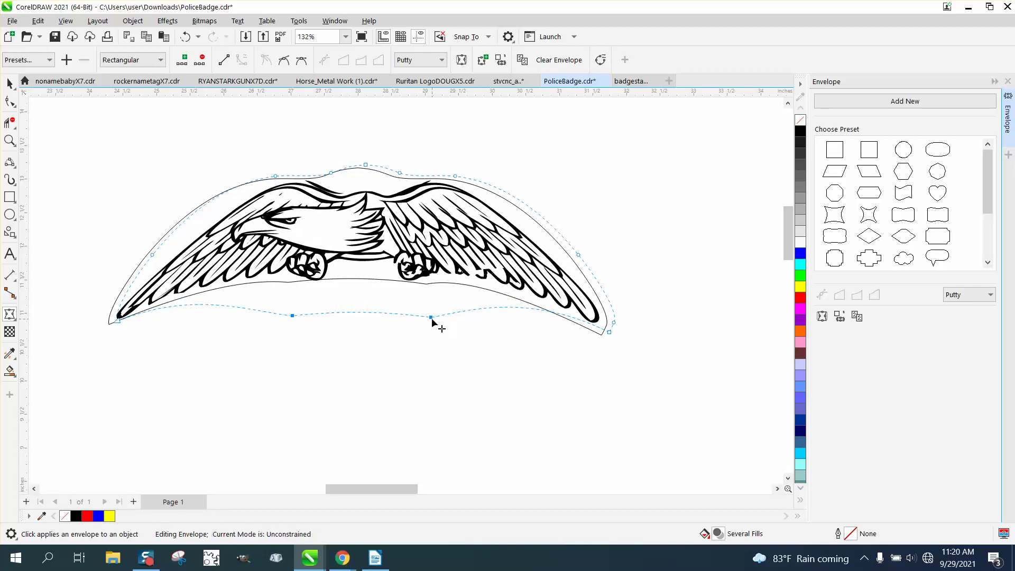
left_click_drag(580, 255, 600, 243)
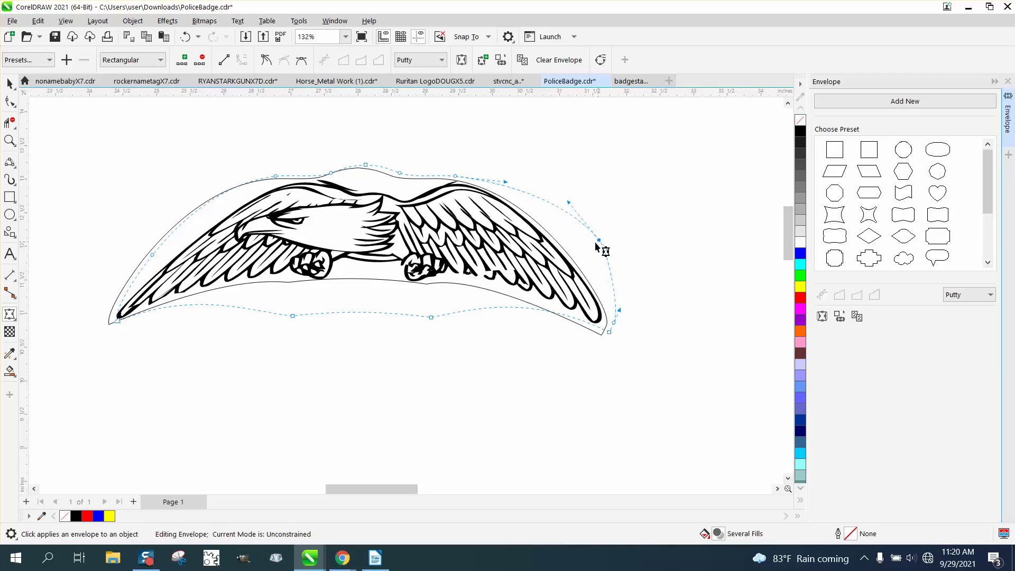
left_click_drag(152, 255, 127, 236)
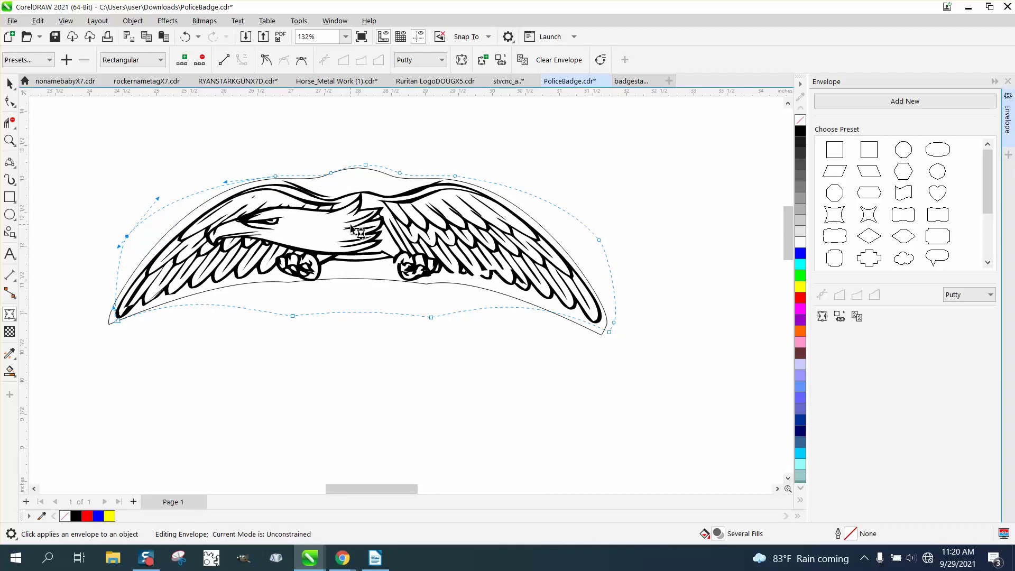
left_click(9, 84)
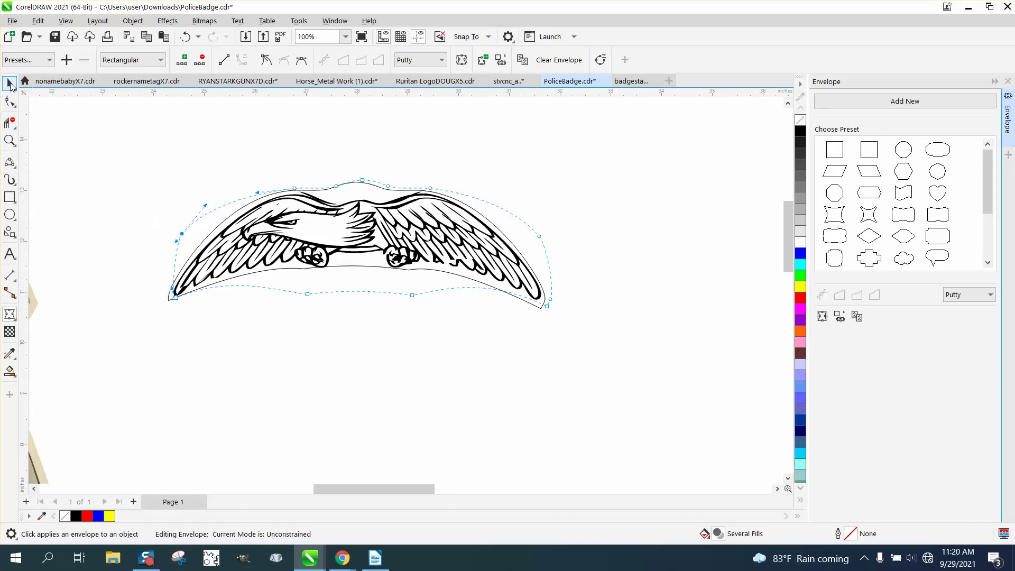
scroll(444, 264, "down", 2)
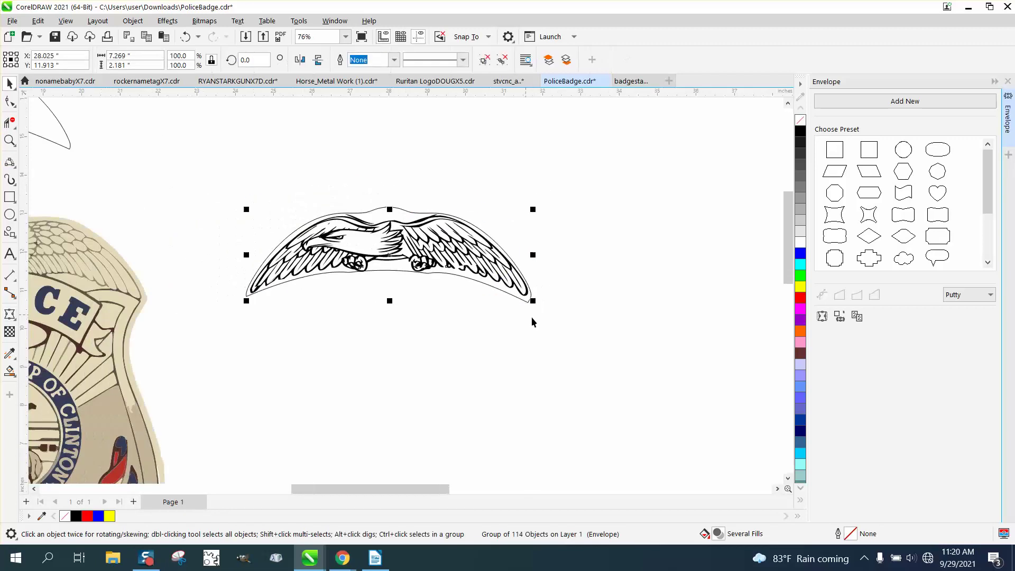
left_click(506, 299)
left_click(506, 293)
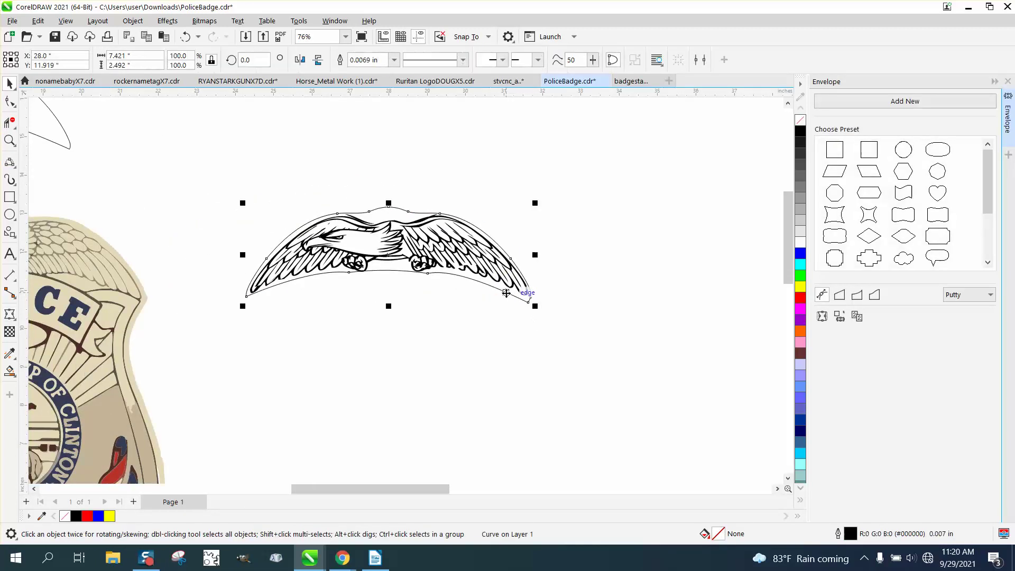
scroll(506, 292, "down", 3)
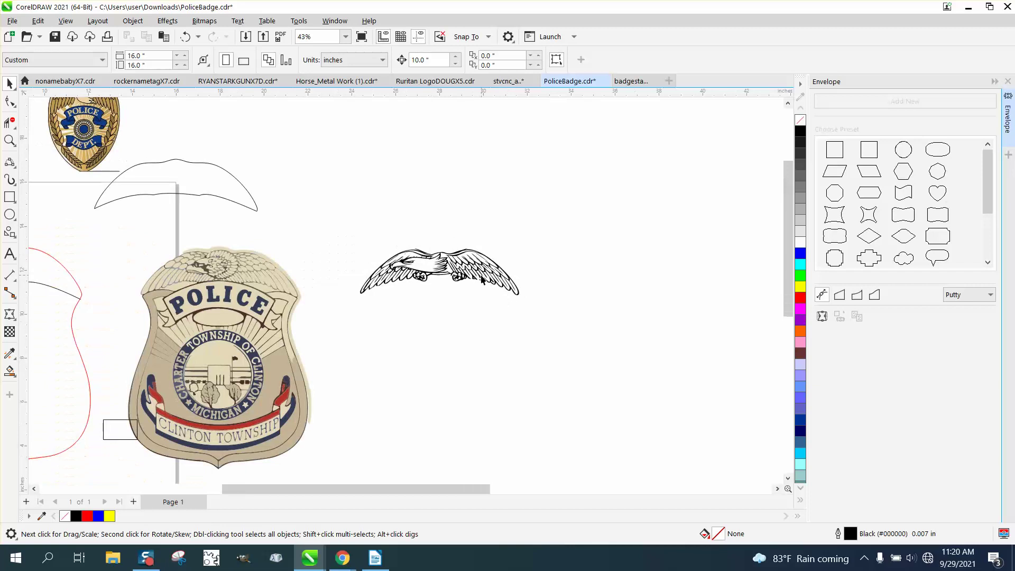
left_click(482, 275)
key("shift+Left")
key("shift+Left")
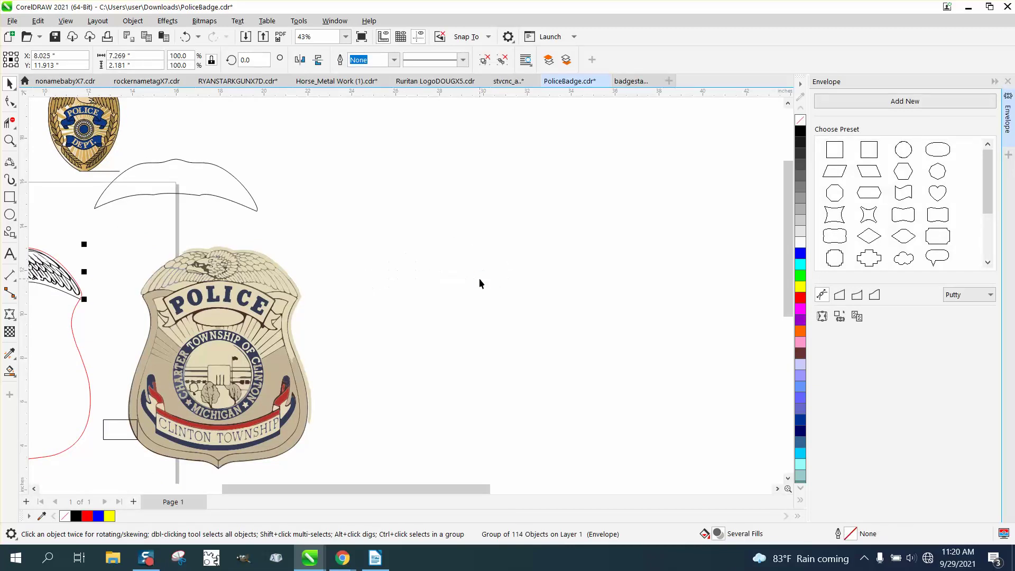
scroll(506, 302, "down", 1)
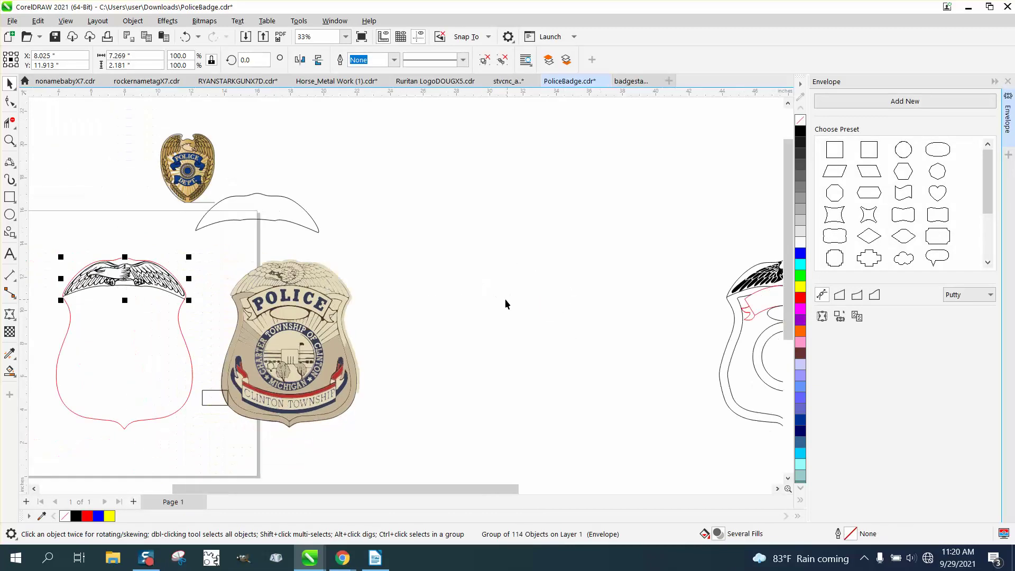
left_click(9, 141)
left_click_drag(52, 245, 196, 329)
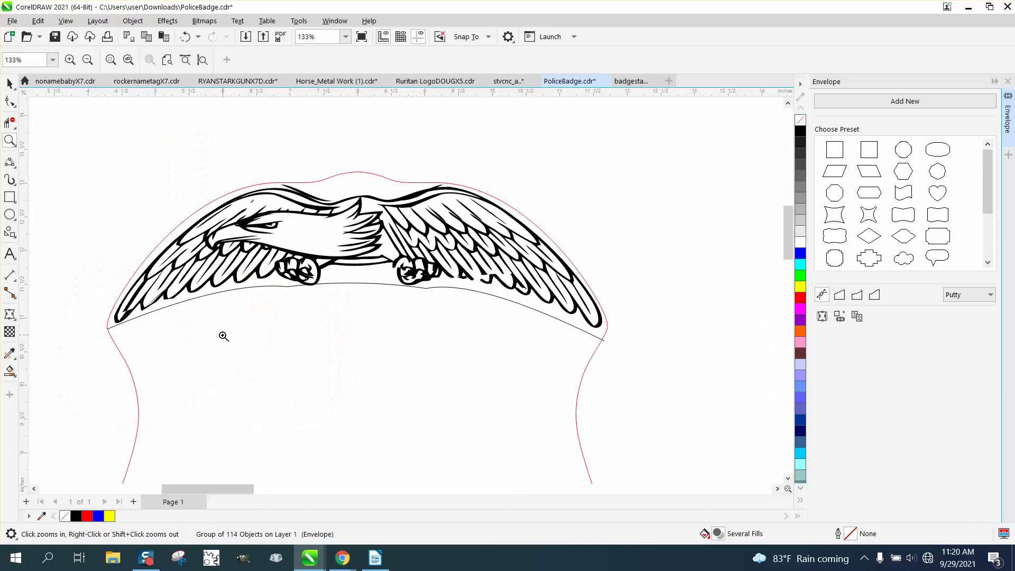
scroll(181, 280, "down", 2)
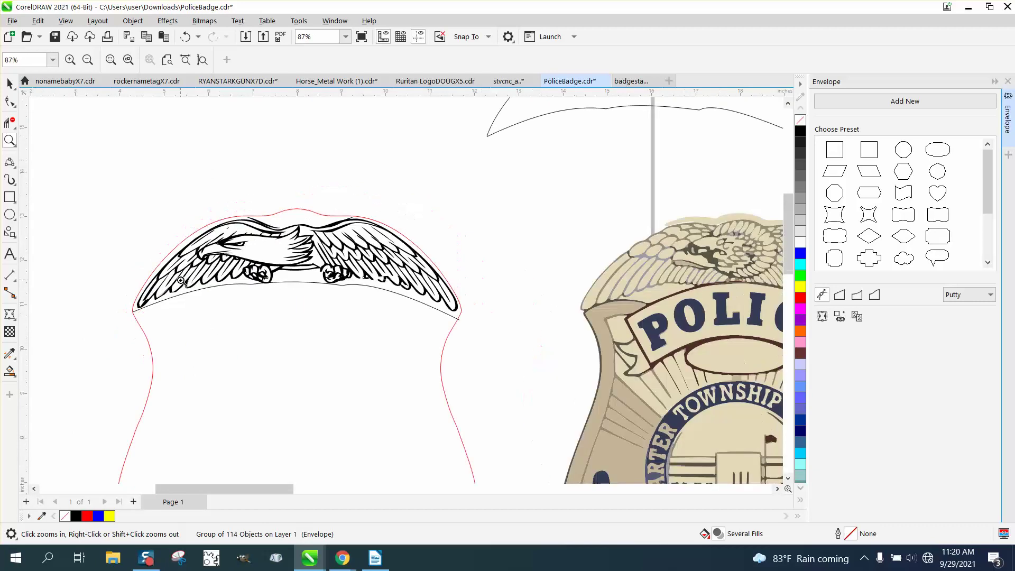
scroll(180, 280, "down", 2)
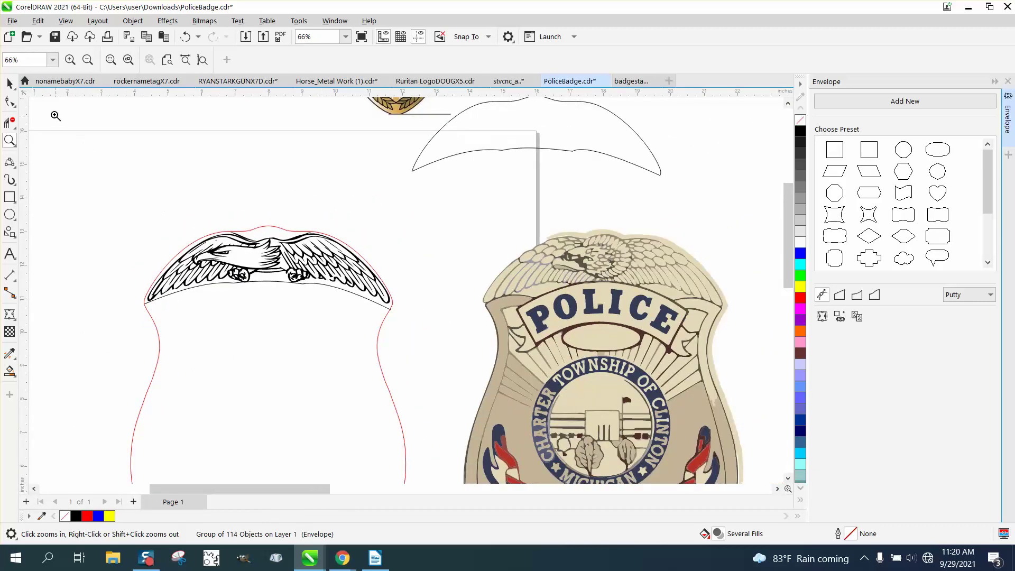
Try shifting the colour badge artwork onto the tracing, inspect its top, then undo the move
left_click(10, 83)
left_click(581, 364)
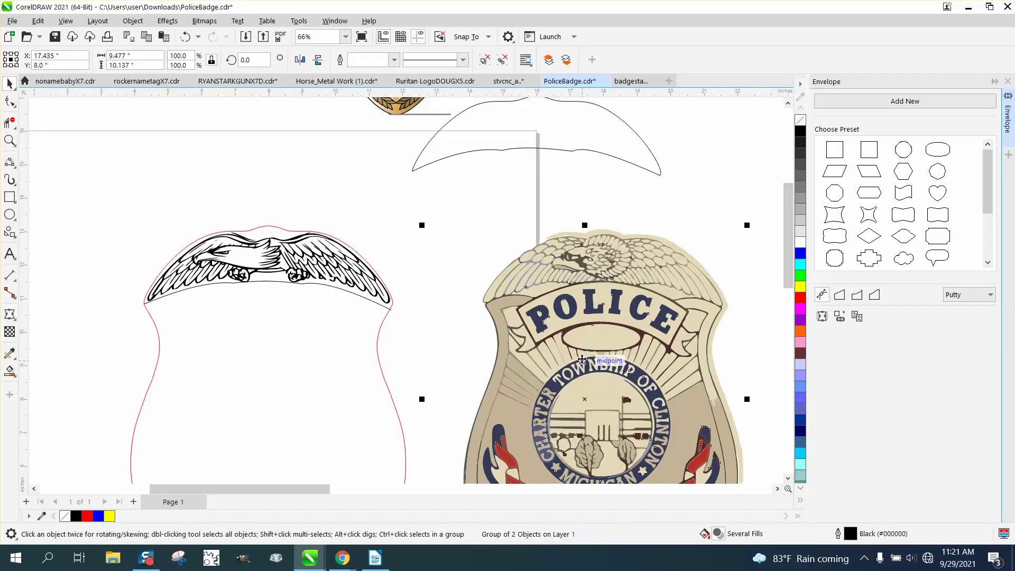
key("ctrl+z")
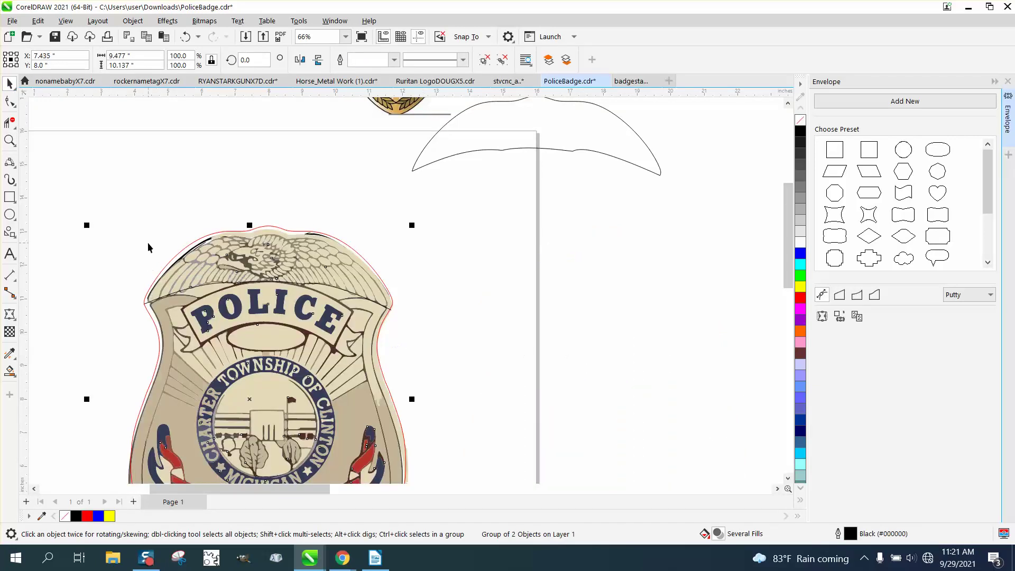
left_click(10, 141)
left_click_drag(123, 227, 449, 419)
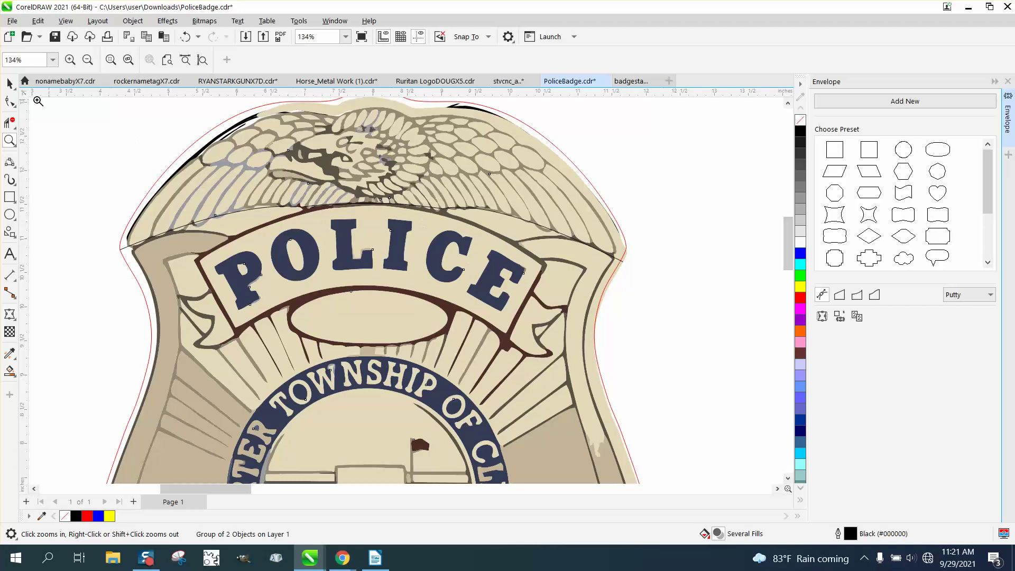
left_click(9, 84)
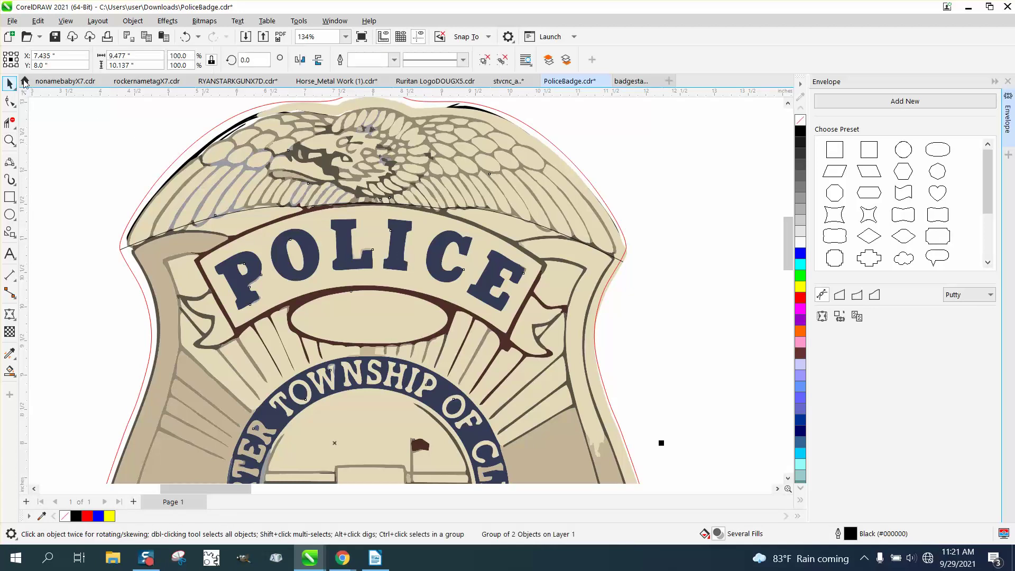
left_click(184, 38)
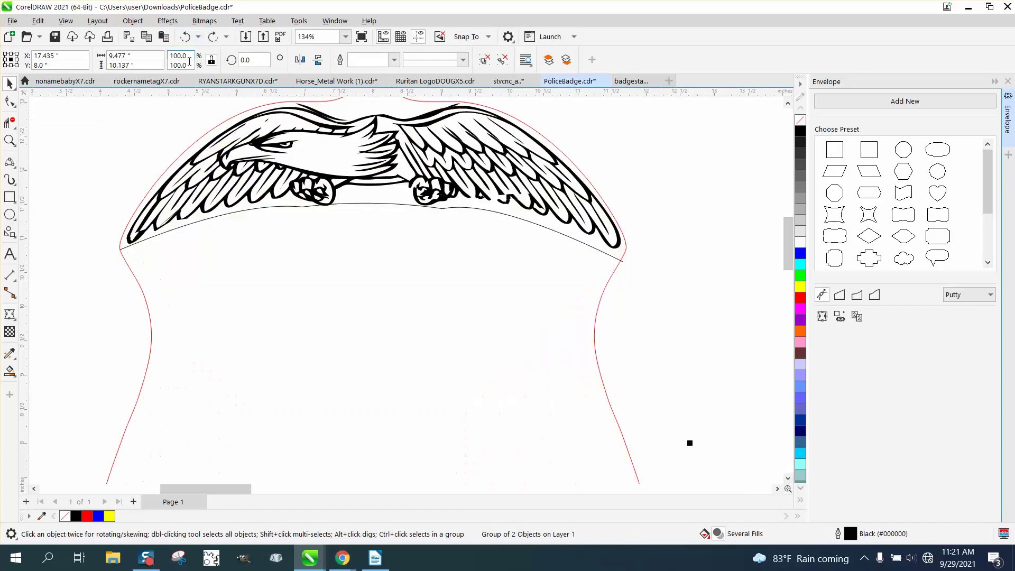
Close the Envelope docker and give the arc beneath the eagle a red outline
left_click(213, 220)
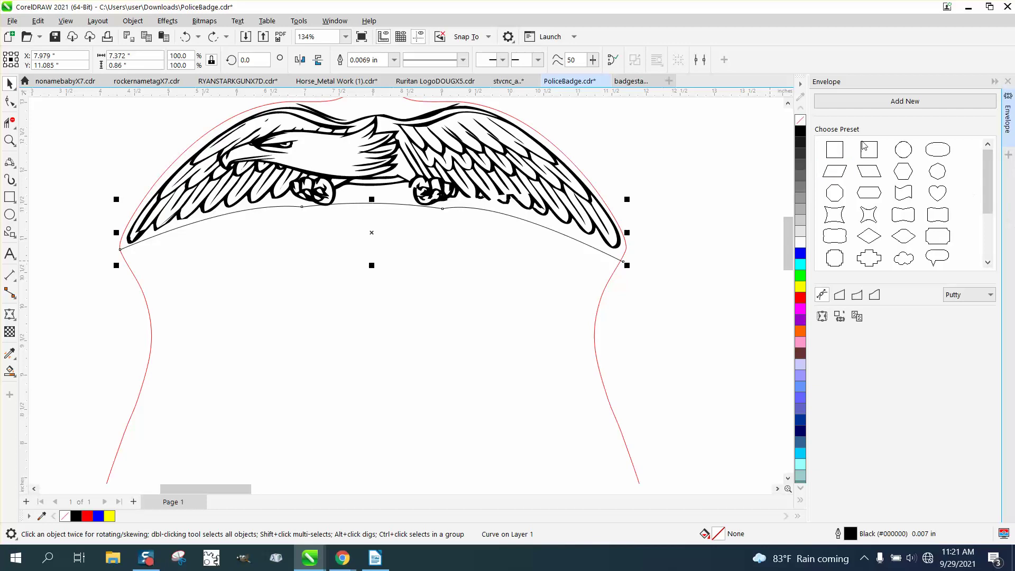
left_click(1008, 82)
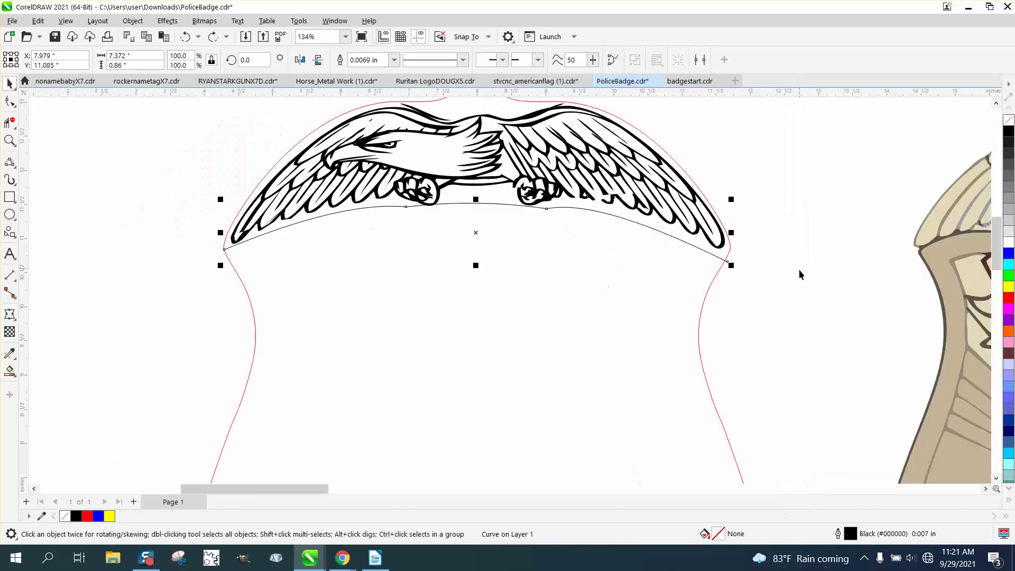
right_click(1010, 299)
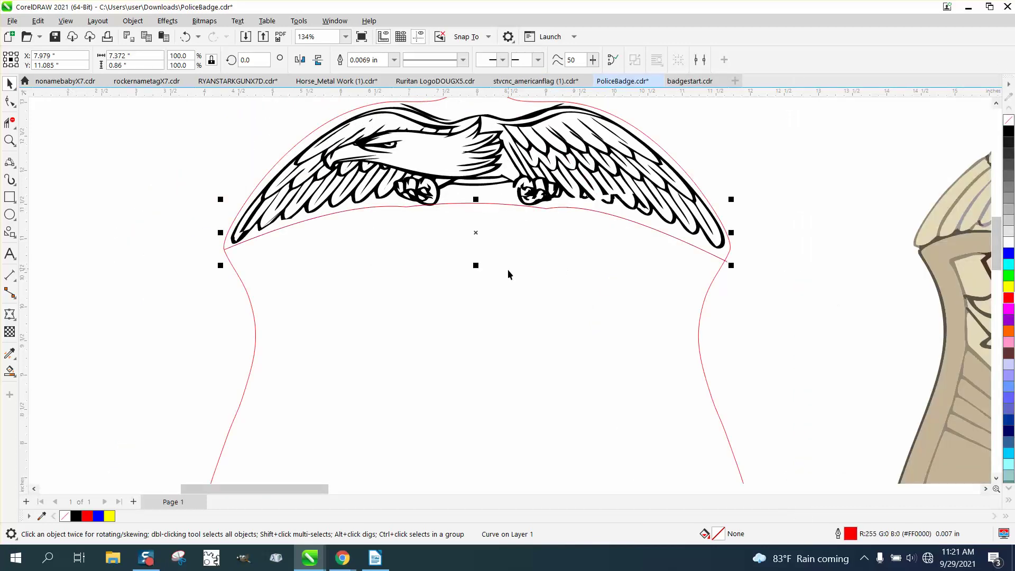
scroll(508, 274, "down", 2)
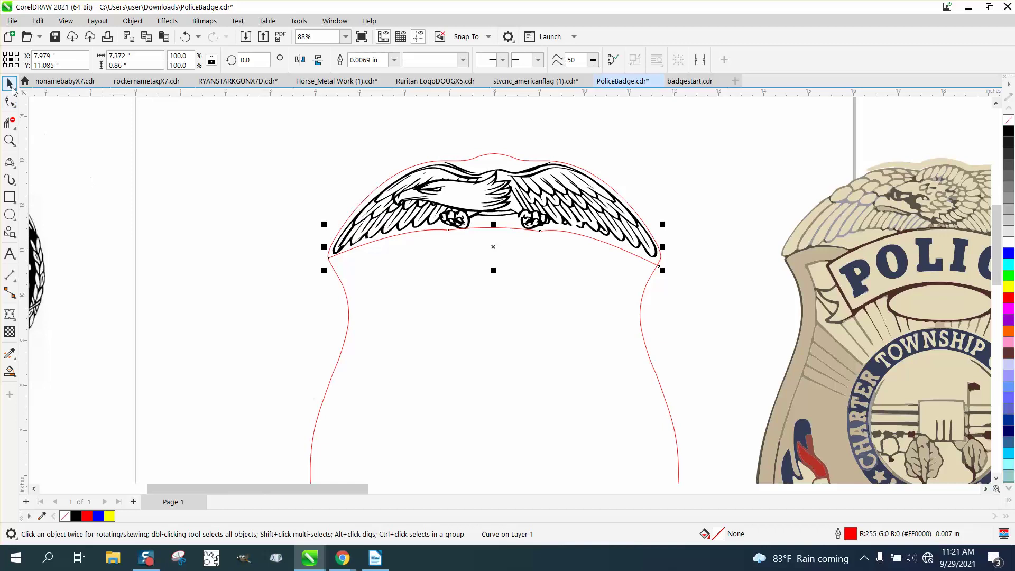
Nudge the colour badge artwork left, back over the traced red shield outline
left_click(848, 369)
key("Left")
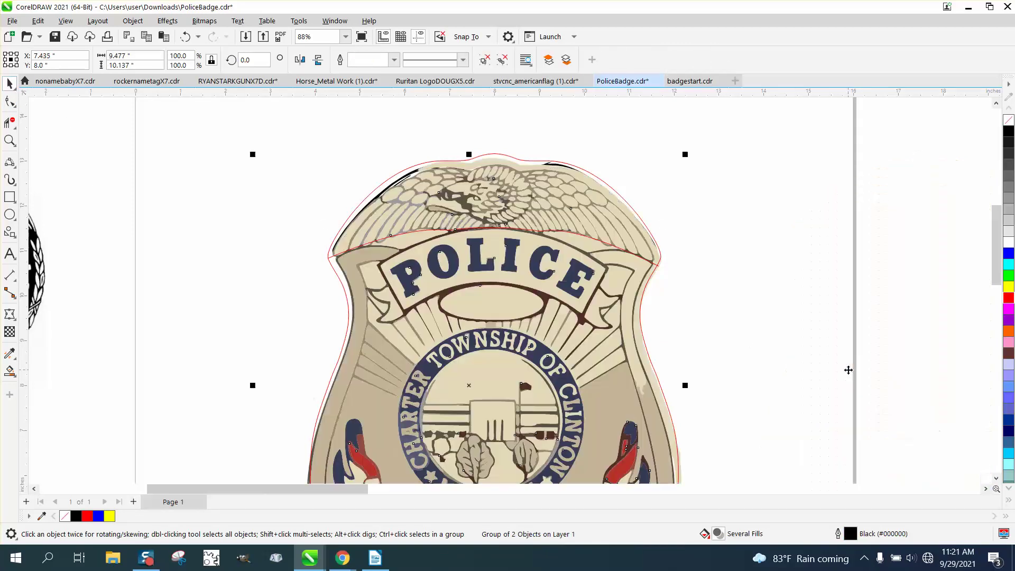
left_click(9, 141)
Draw two 3-point curves tracing the POLICE banner's lower edge and then its upper edge
scroll(358, 203, "up", 2)
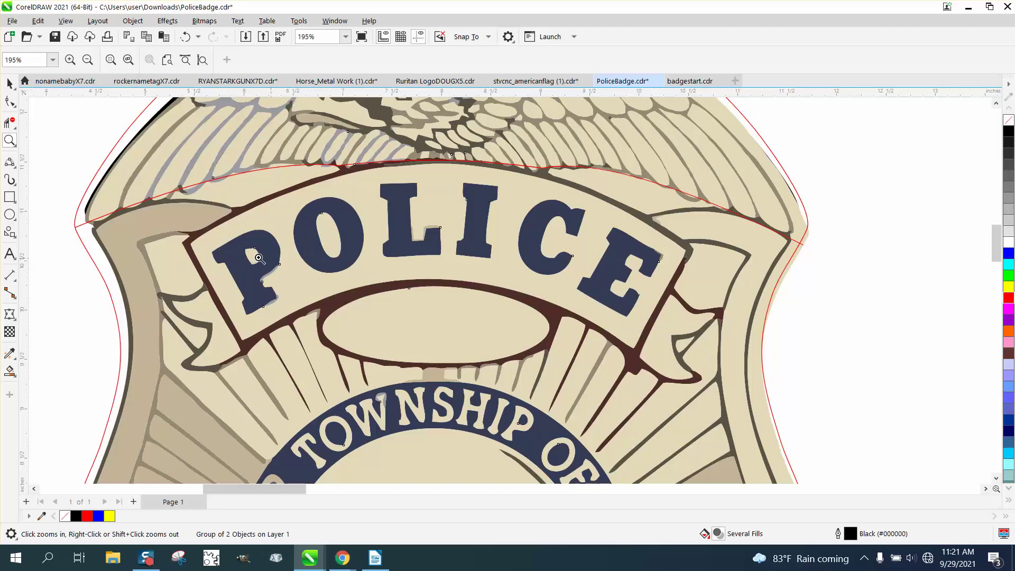
left_click(14, 170)
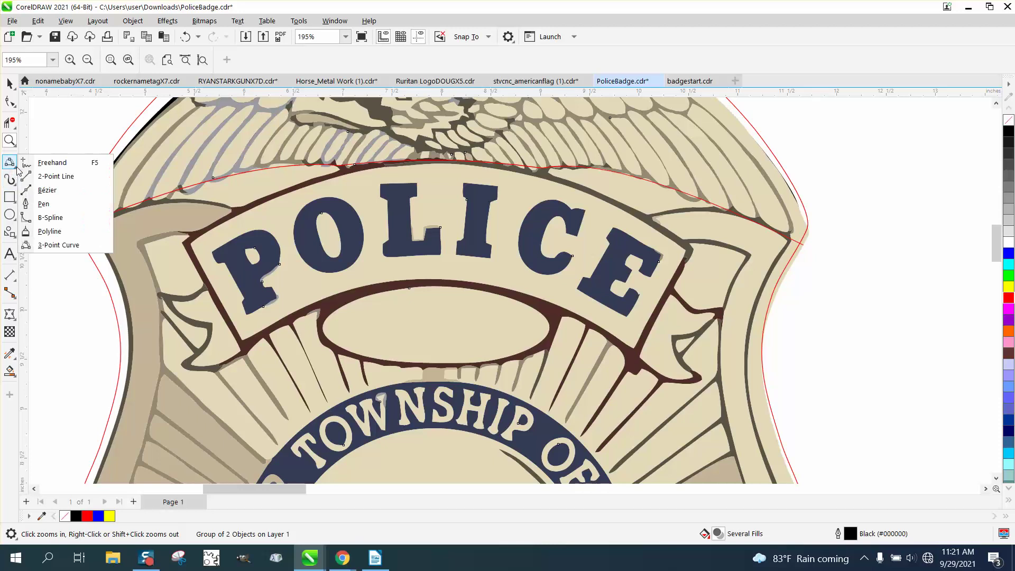
left_click(50, 246)
left_click_drag(242, 350, 632, 358)
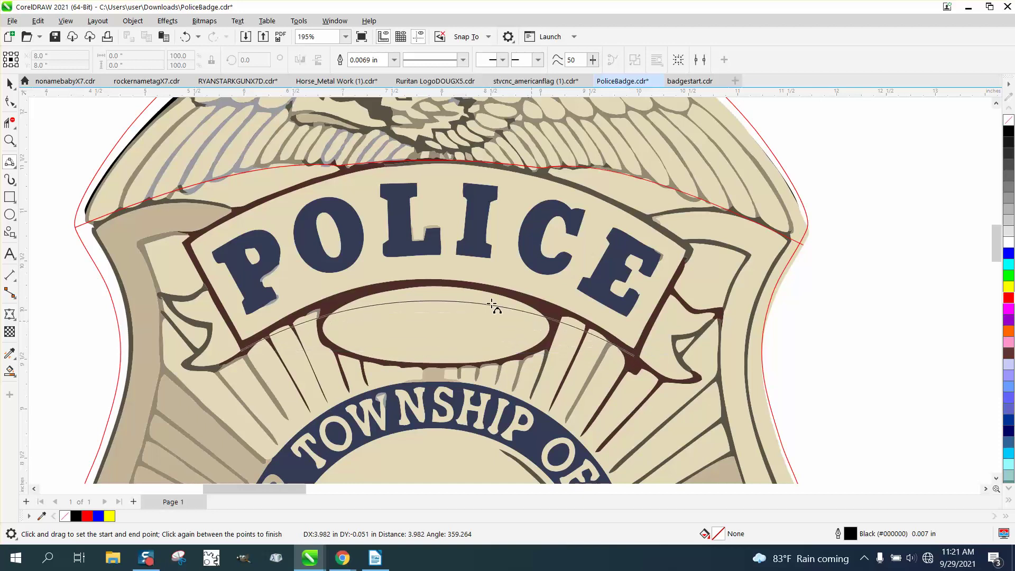
left_click(461, 281)
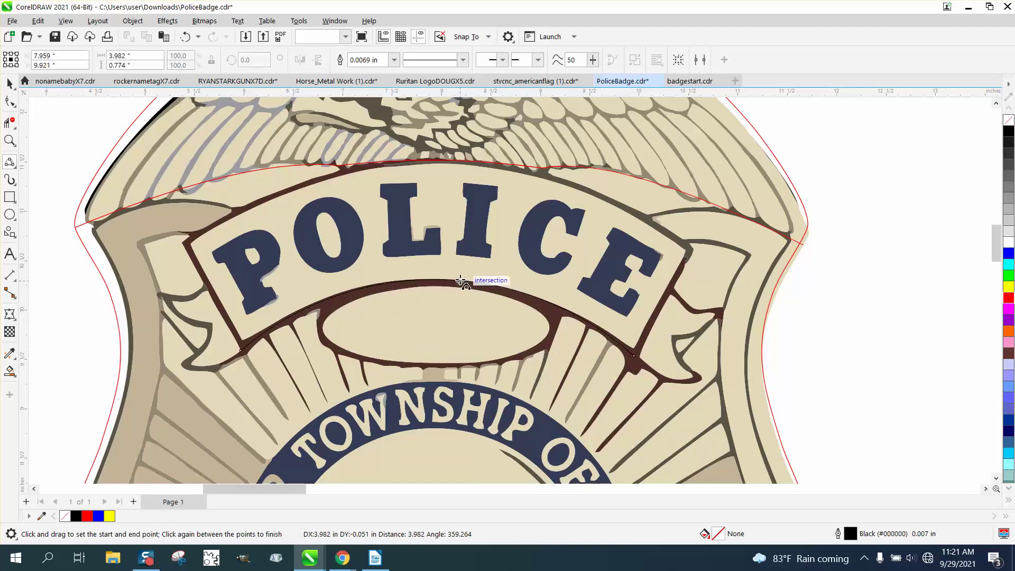
left_click_drag(688, 246, 184, 243)
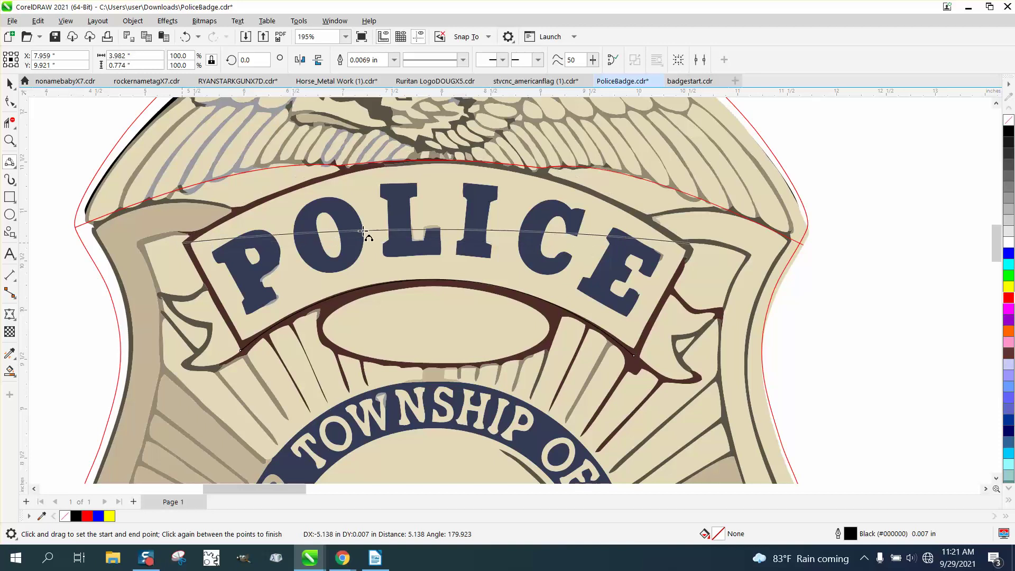
left_click(432, 166)
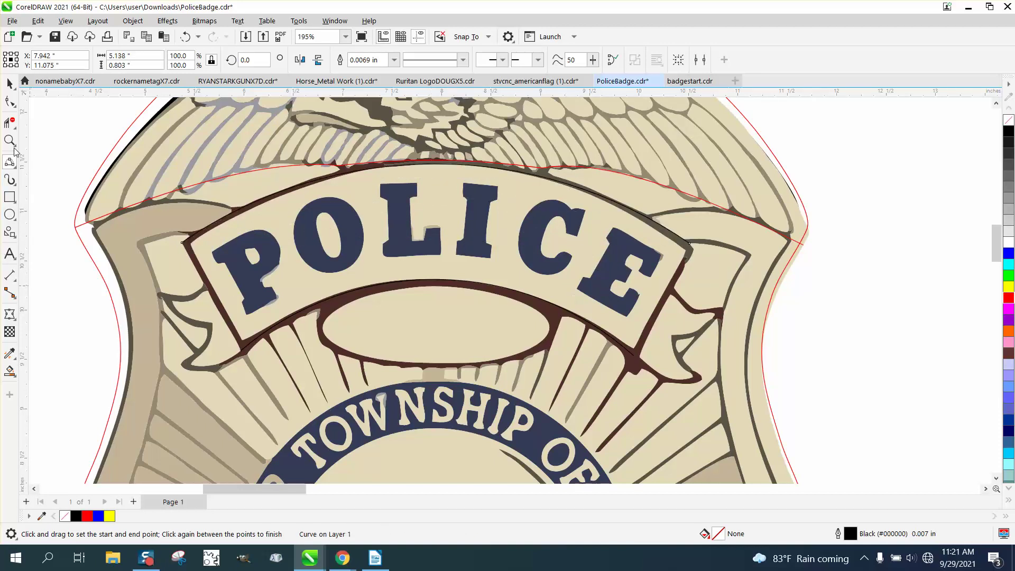
Delete the colour badge artwork from the tracing
left_click(10, 101)
scroll(77, 251, "down", 4)
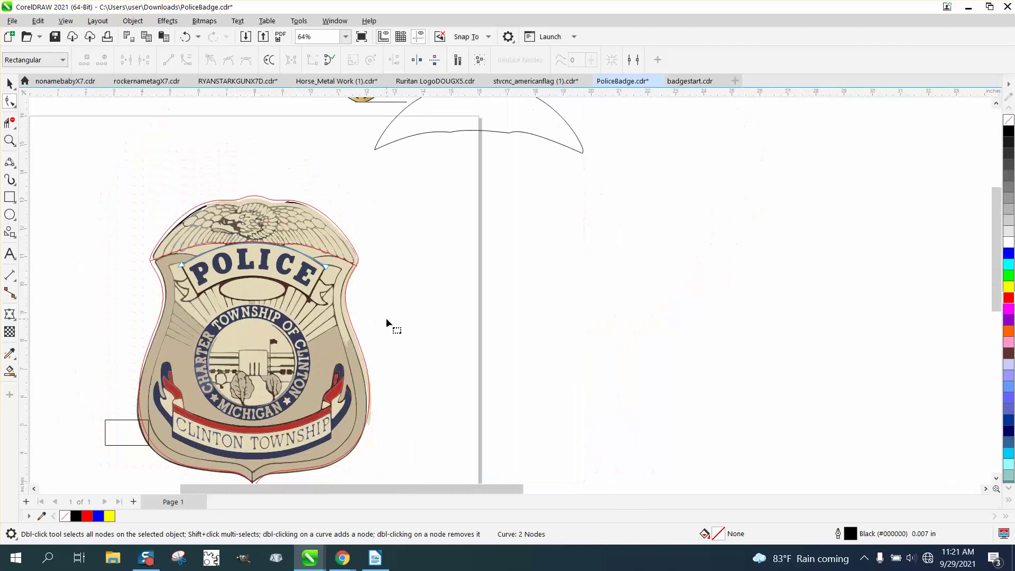
left_click(9, 83)
left_click(118, 428)
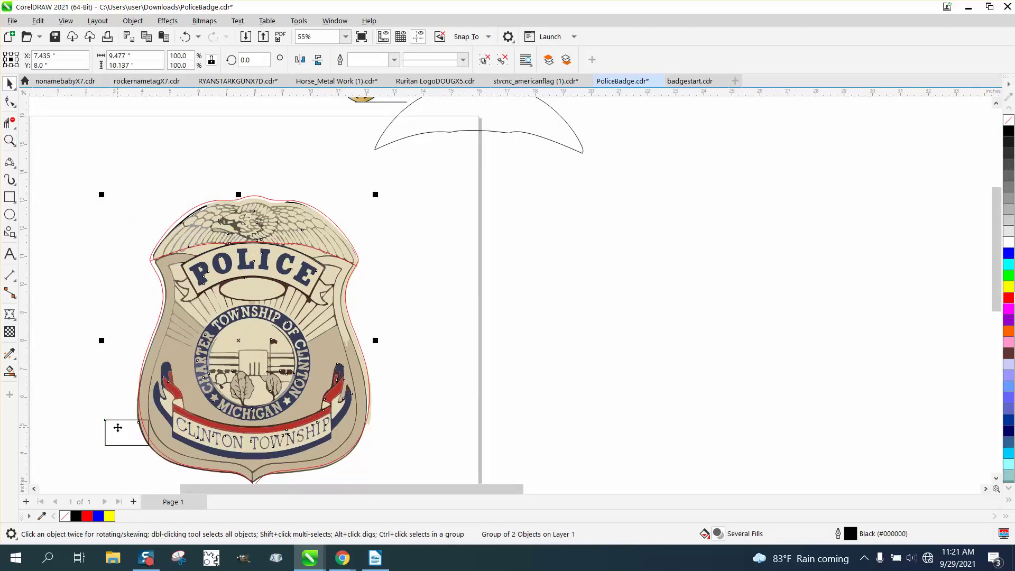
key("Delete")
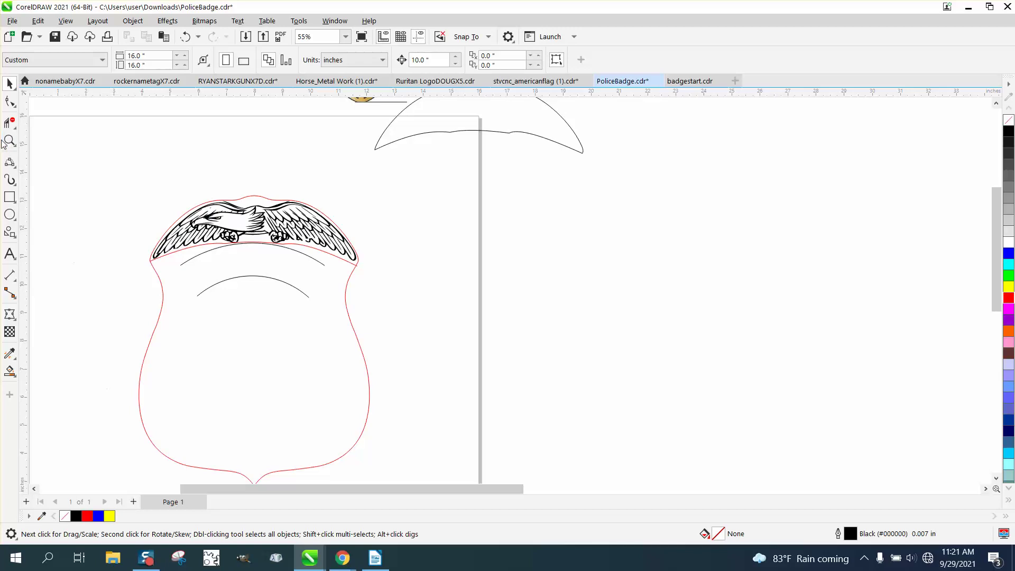
Draw 2-point lines joining the right and left ends of the two banner arcs
left_click_drag(99, 178, 451, 363)
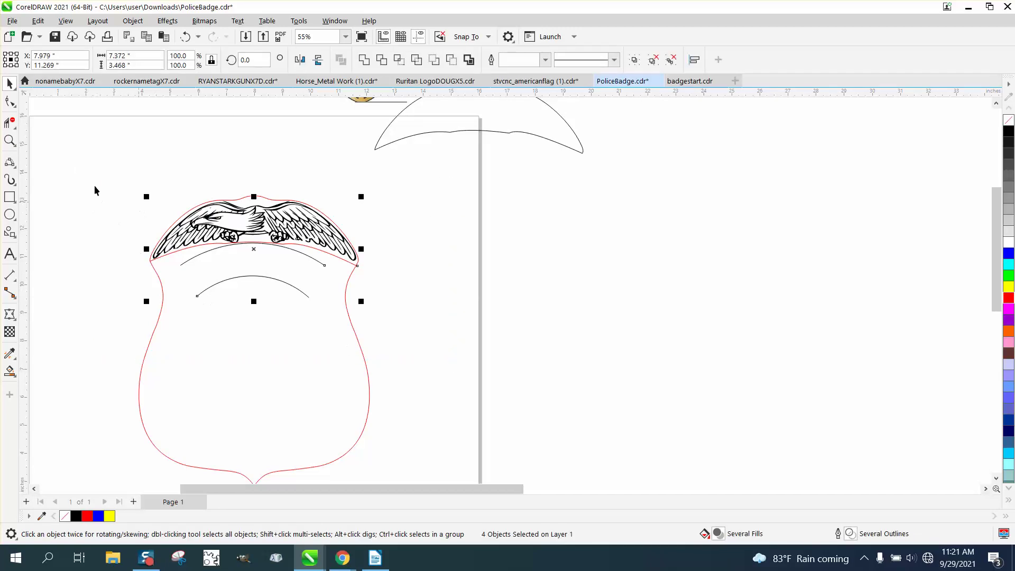
left_click(9, 140)
left_click(56, 307)
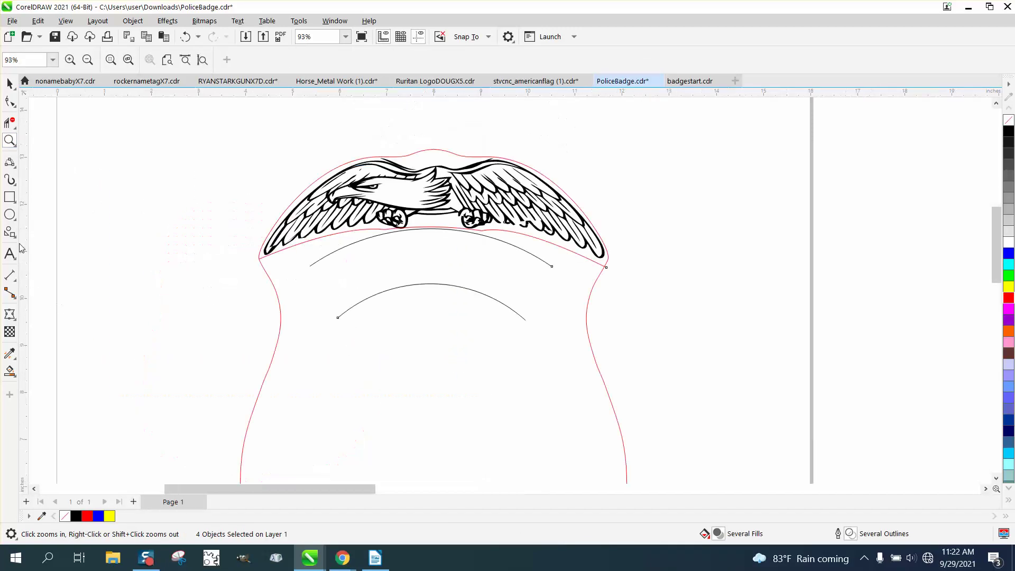
left_click(15, 184)
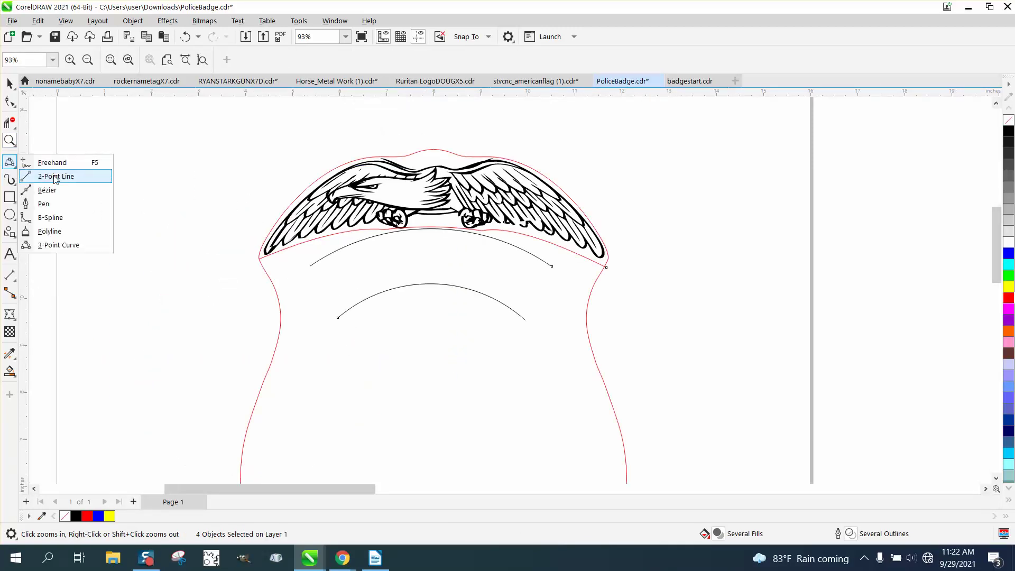
left_click(32, 173)
left_click_drag(552, 267, 526, 320)
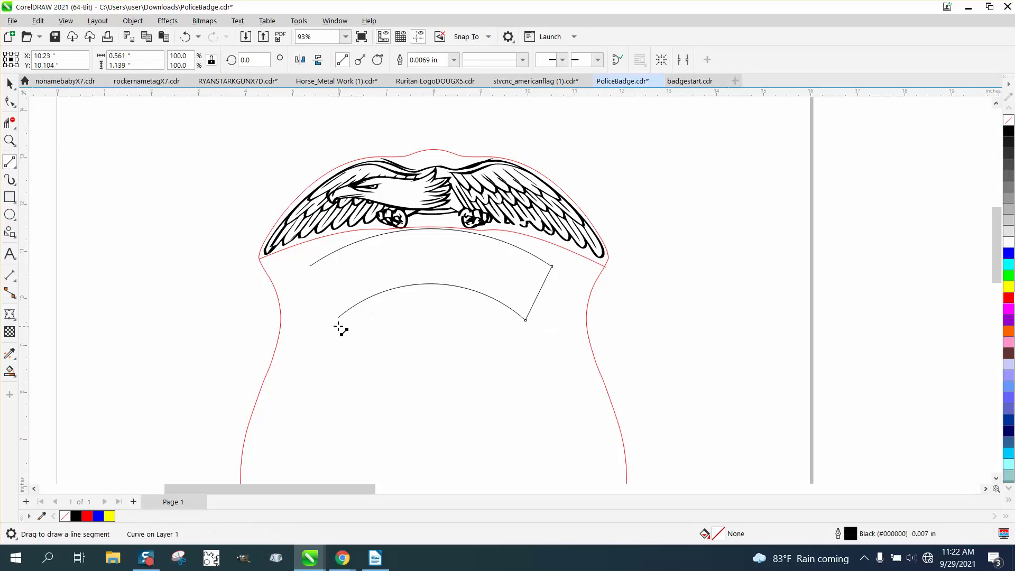
left_click_drag(338, 318, 310, 266)
Select the new left end line, scroll down the drawing, then deselect it
scroll(161, 266, "down", 1)
left_click(9, 83)
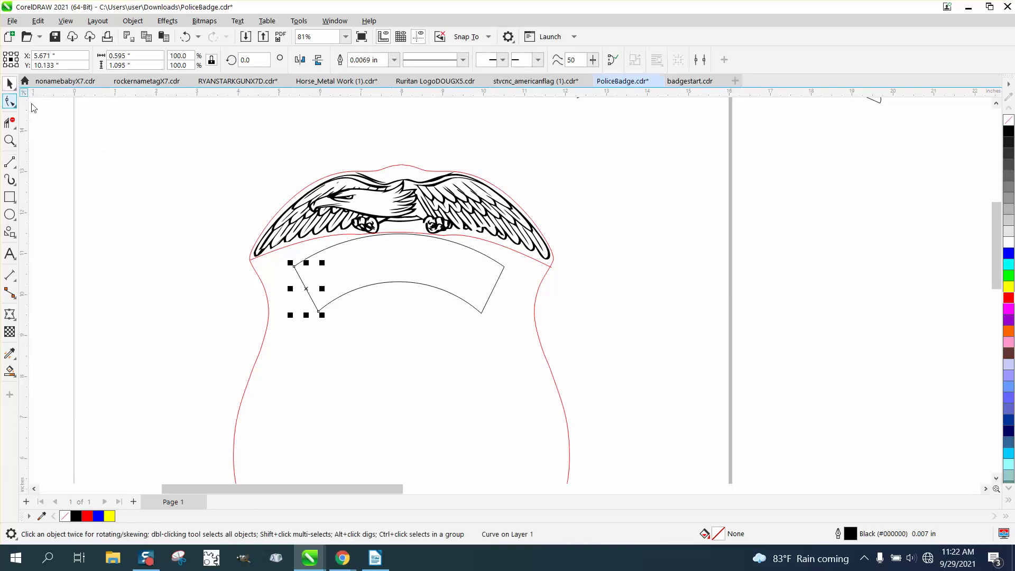
scroll(67, 152, "down", 2)
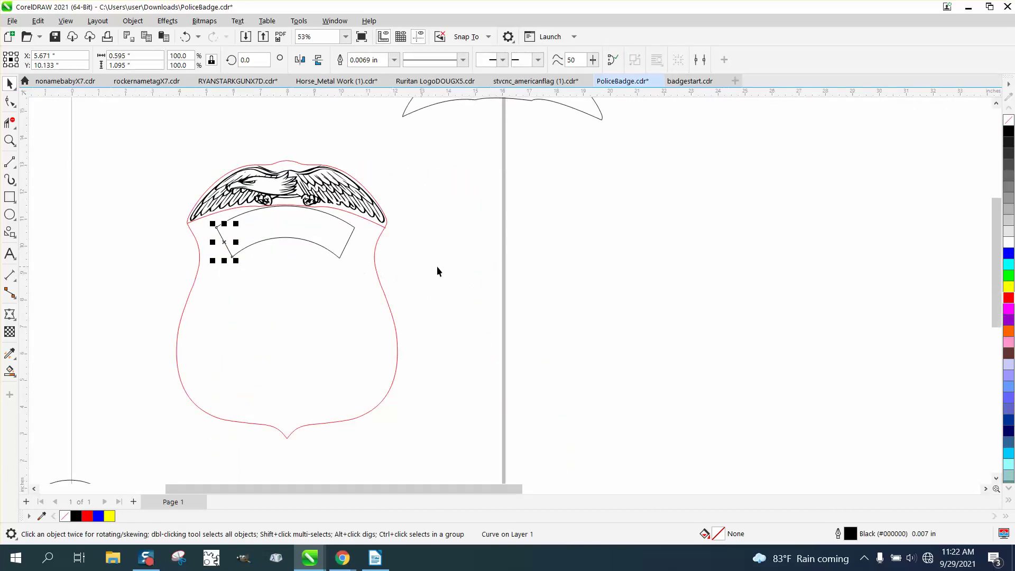
scroll(437, 269, "down", 2)
scroll(420, 280, "down", 1)
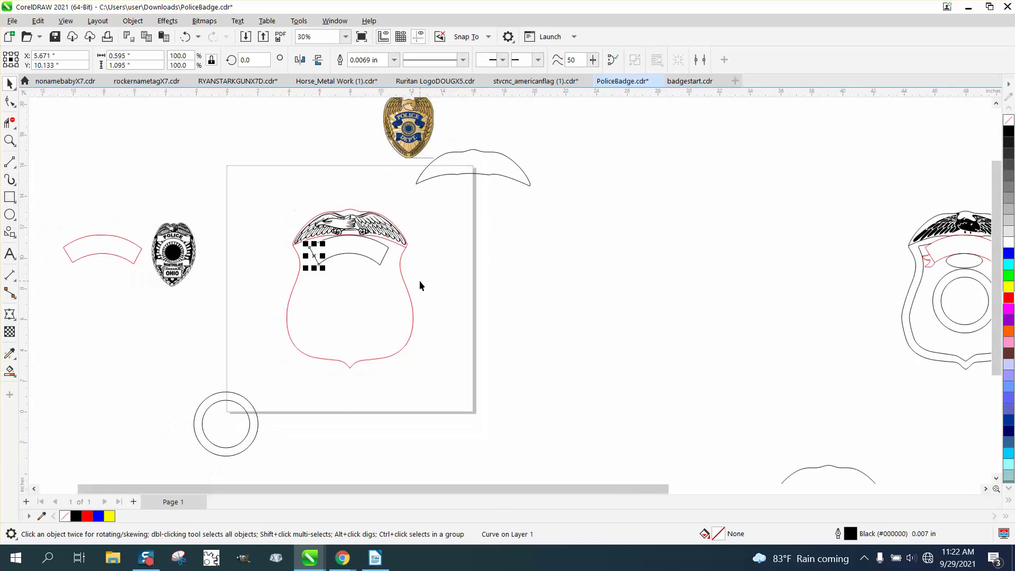
left_click(440, 291)
Undo twice to remove the end lines and restore the colour reference badge
scroll(597, 291, "down", 4)
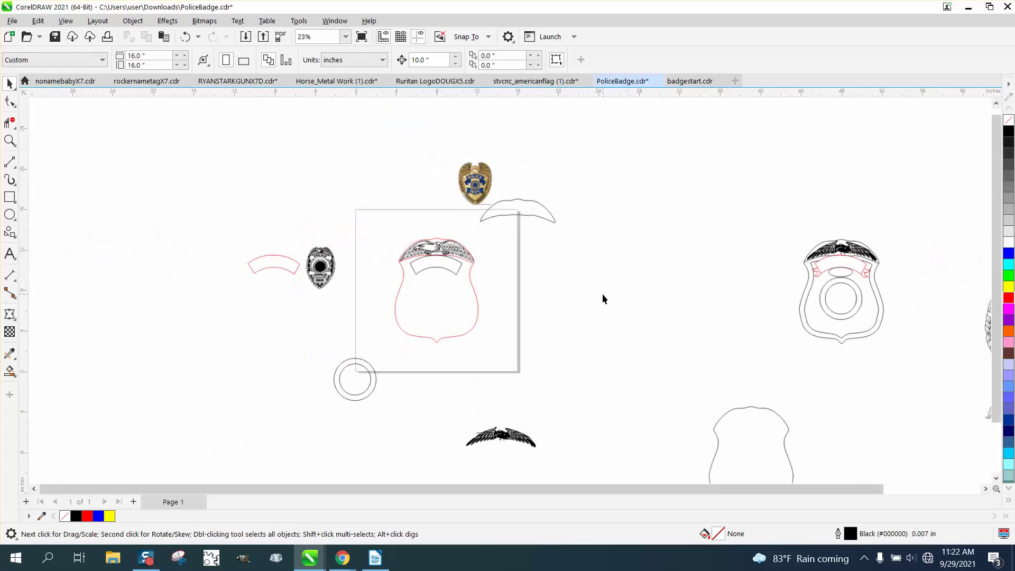
scroll(591, 303, "down", 3)
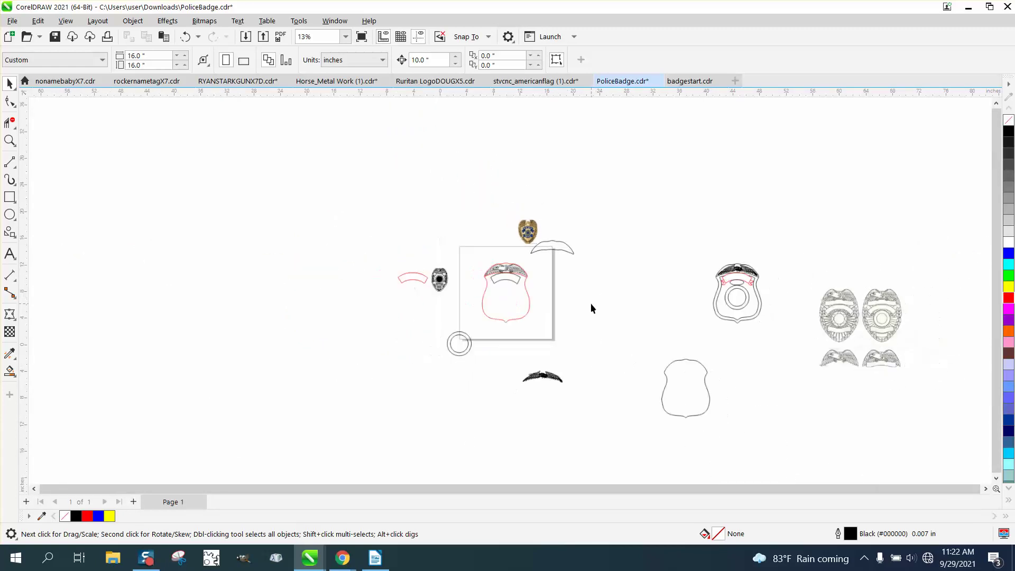
scroll(591, 303, "up", 1)
scroll(591, 304, "up", 2)
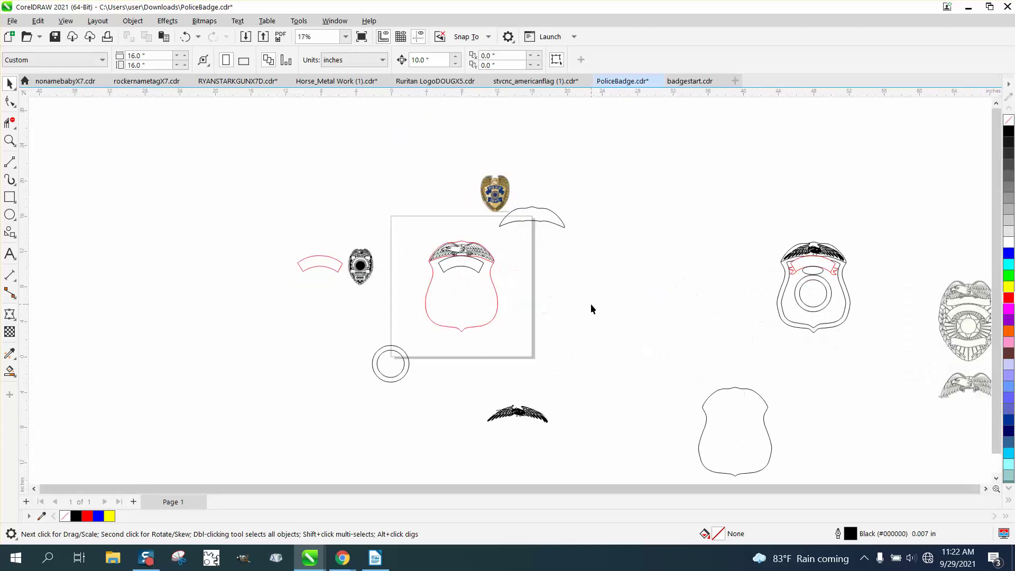
scroll(567, 306, "down", 4)
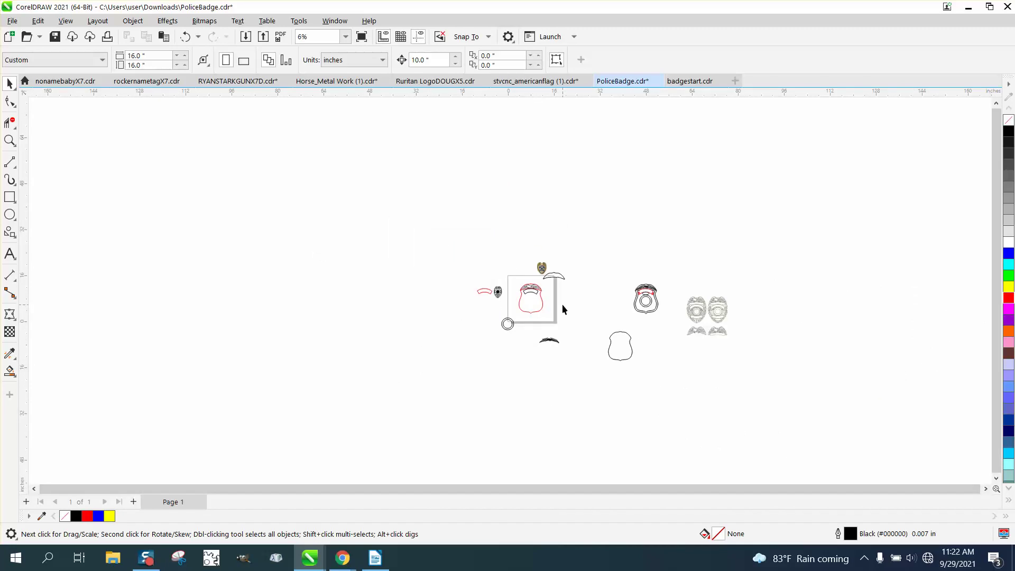
scroll(563, 307, "up", 4)
scroll(563, 305, "down", 1)
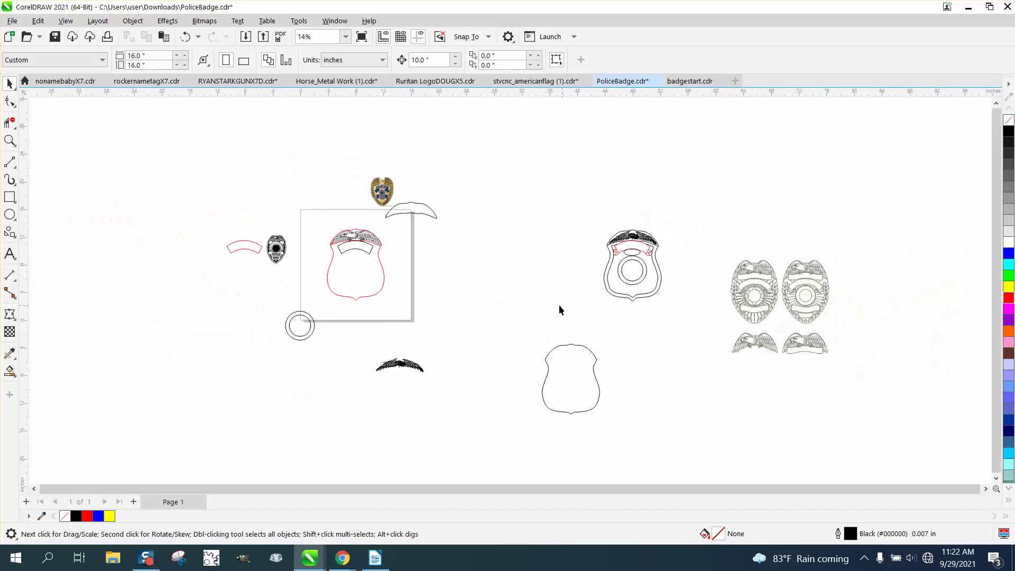
left_click(185, 38)
left_click(185, 37)
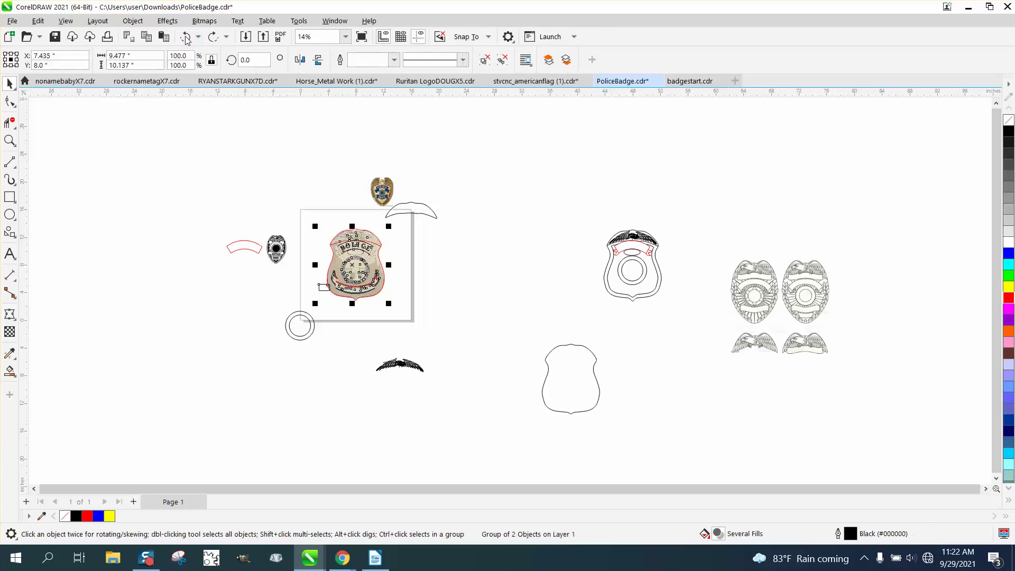
Move the reference badge rightward so it sits beside the red shield tracing
key("ctrl+shift+z")
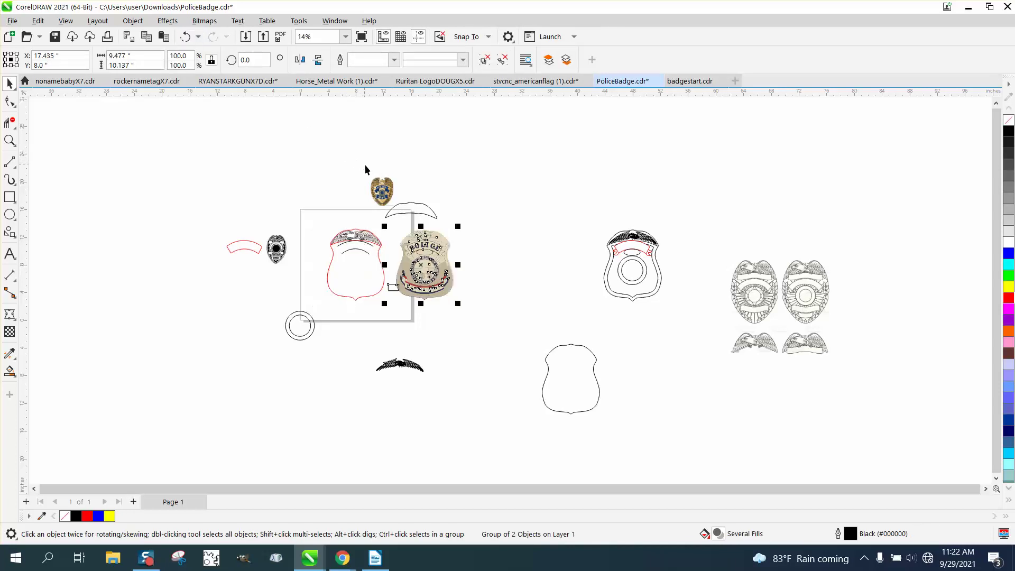
key("ctrl+shift+z")
left_click(10, 140)
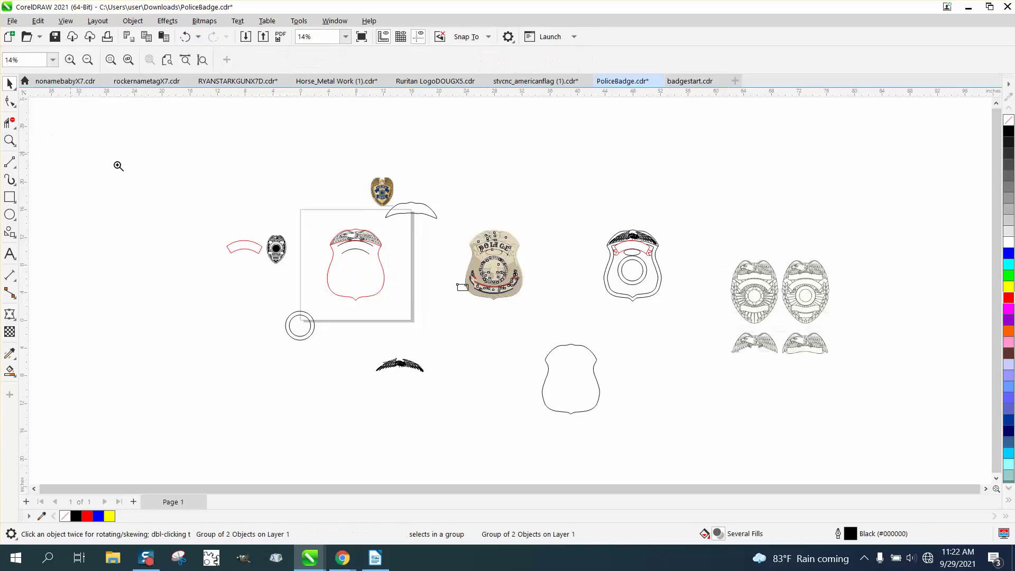
Zoom into the red outline and draw 2-point lines closing both ends of the banner arcs
left_click_drag(331, 197, 471, 301)
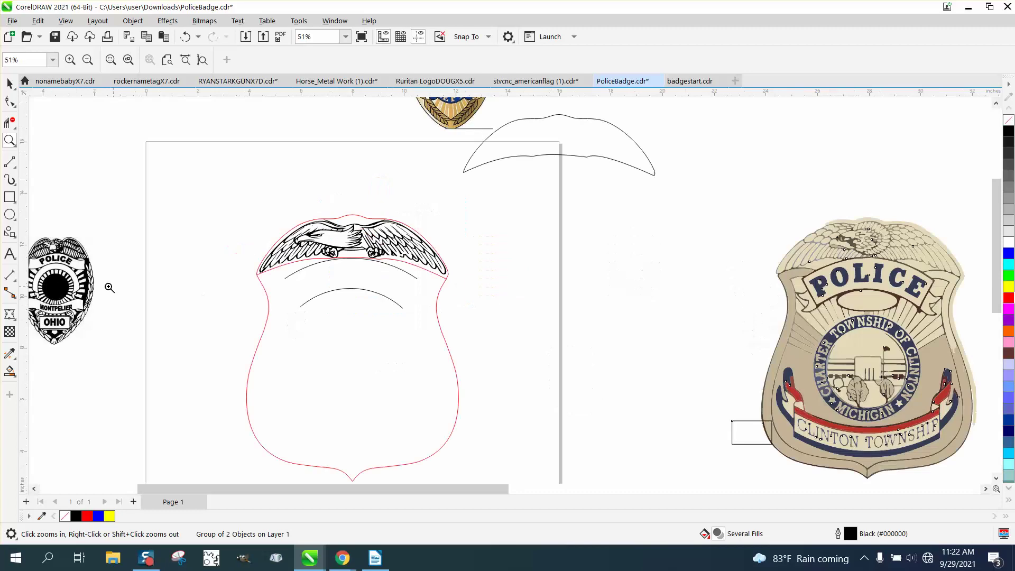
left_click(16, 168)
left_click(58, 175)
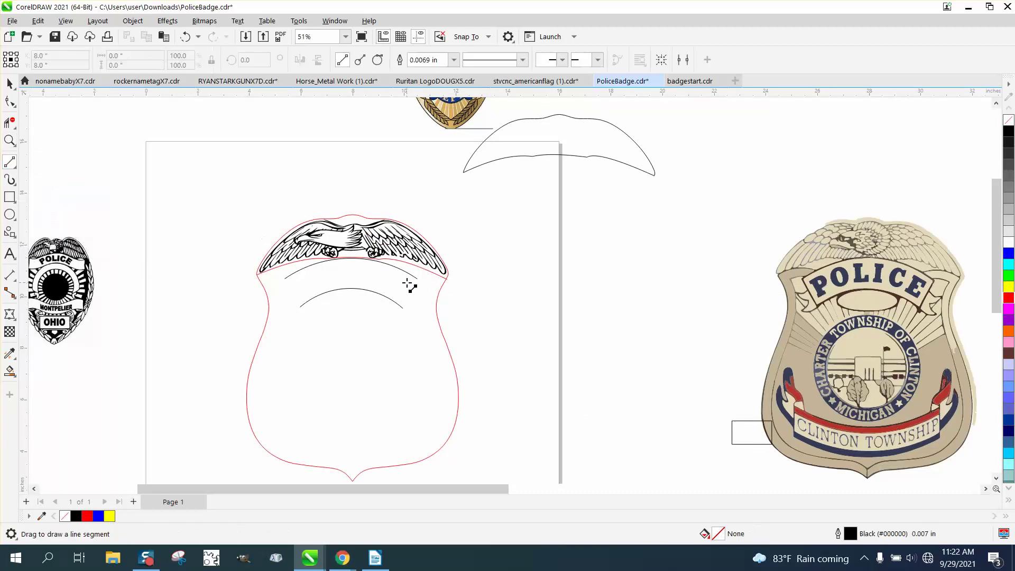
left_click_drag(417, 279, 403, 308)
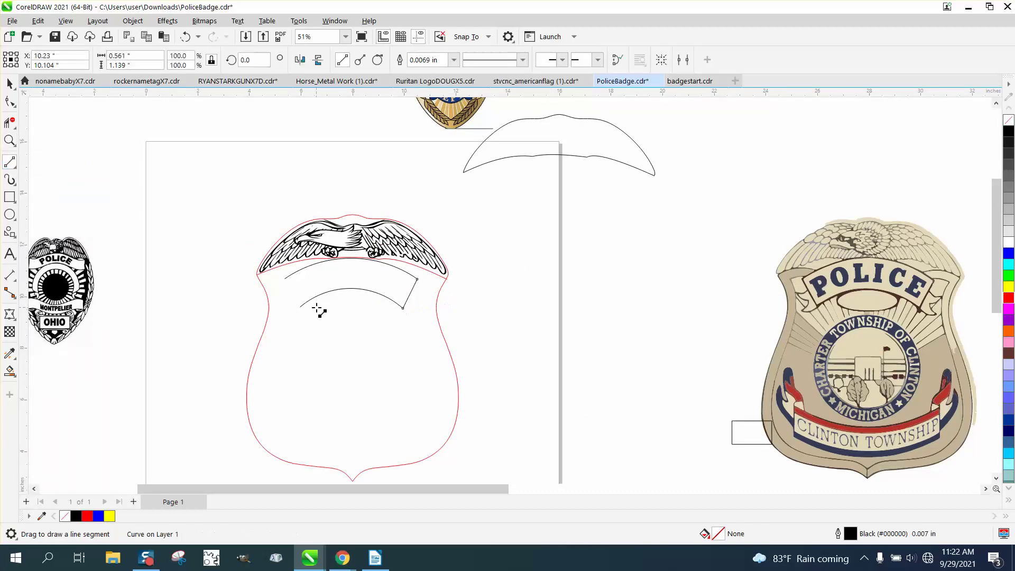
left_click_drag(300, 306, 285, 278)
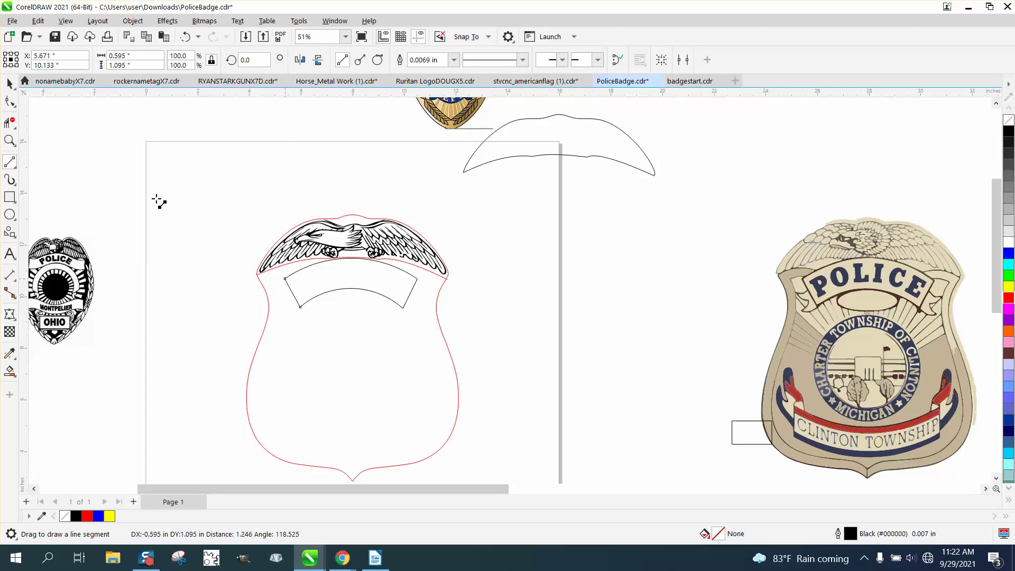
left_click(9, 83)
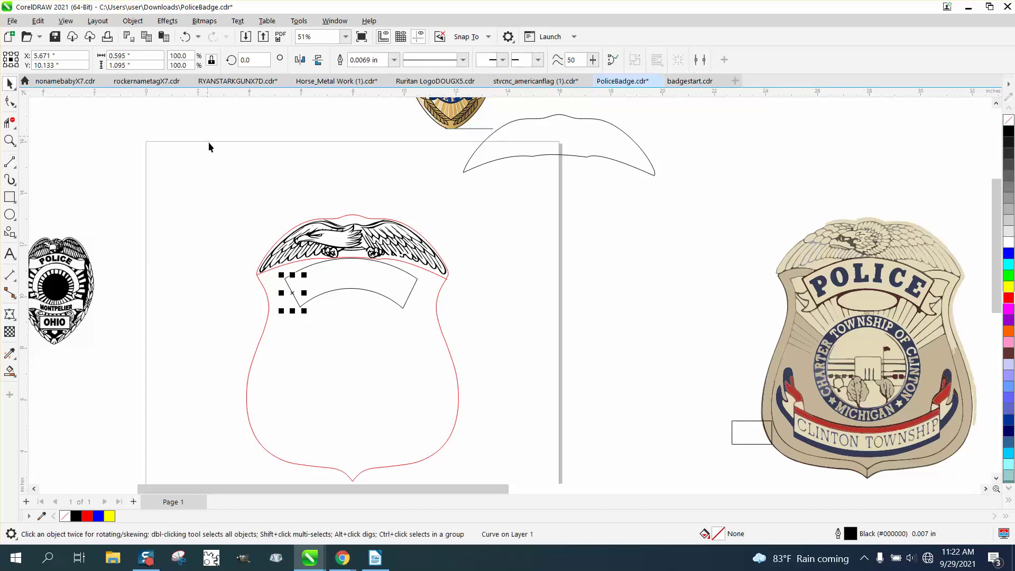
left_click(265, 182)
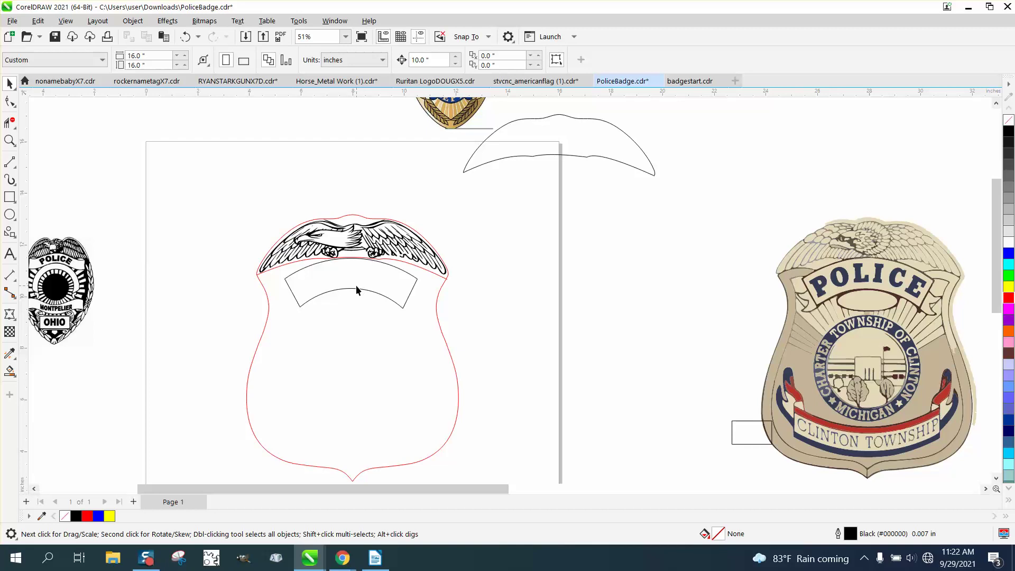
Give the marquee-selected eagle and banner linework a red outline
left_click(813, 303)
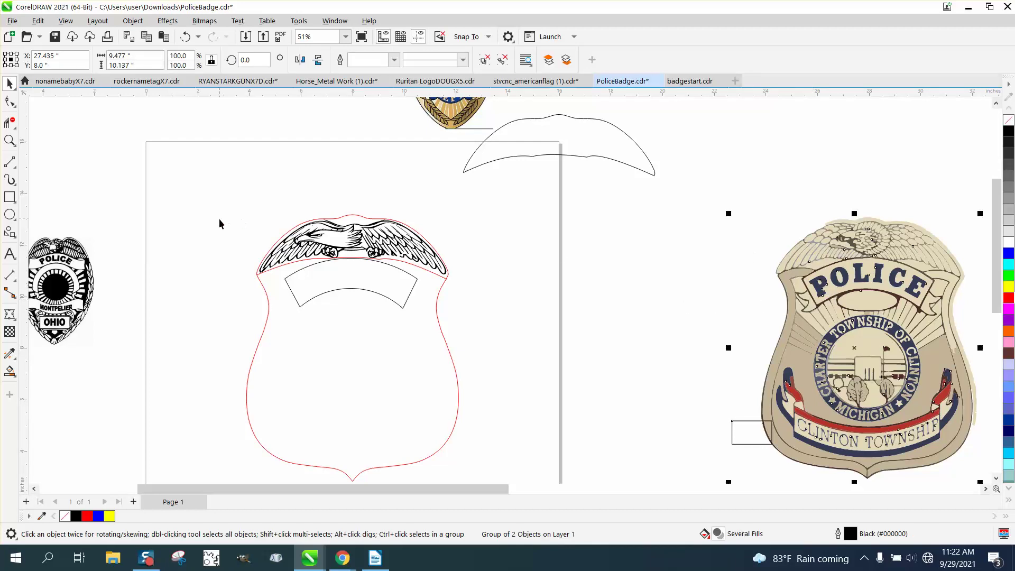
left_click_drag(223, 239, 421, 327)
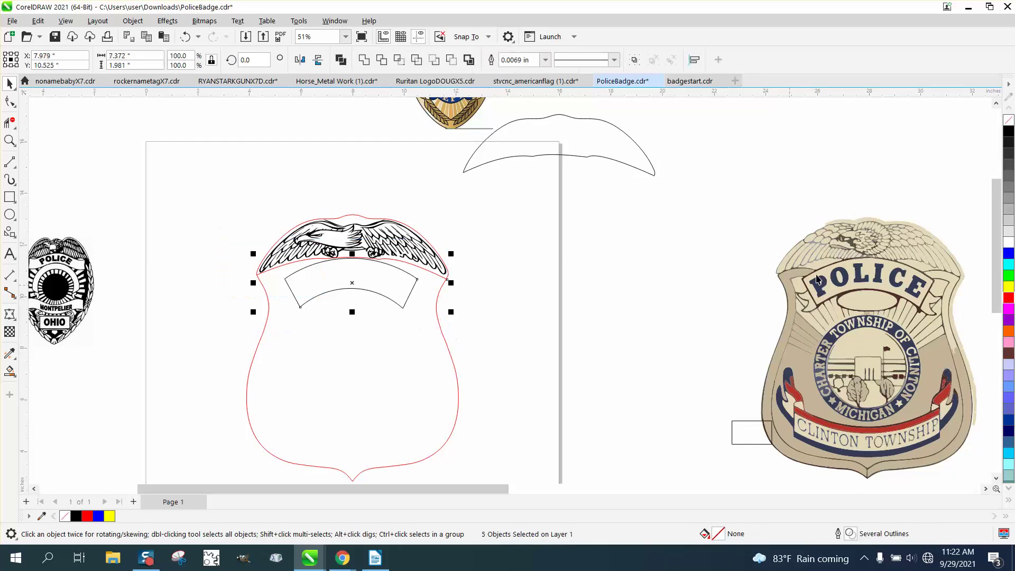
right_click(1008, 299)
Nudge the reference badge left back over the tracing and zoom into the POLICE banner
left_click(878, 330)
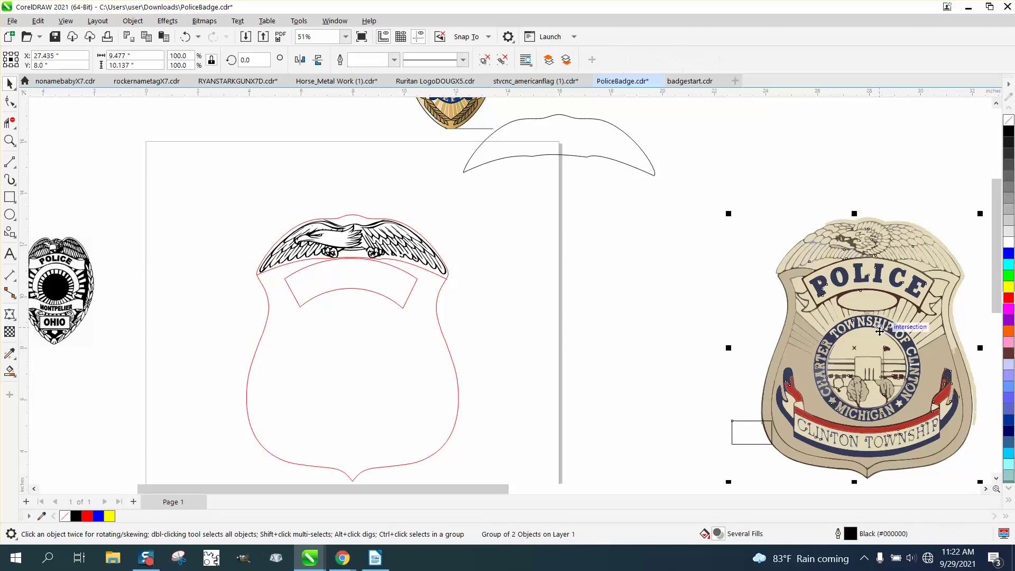
key("shift+Left")
key("shift+Left")
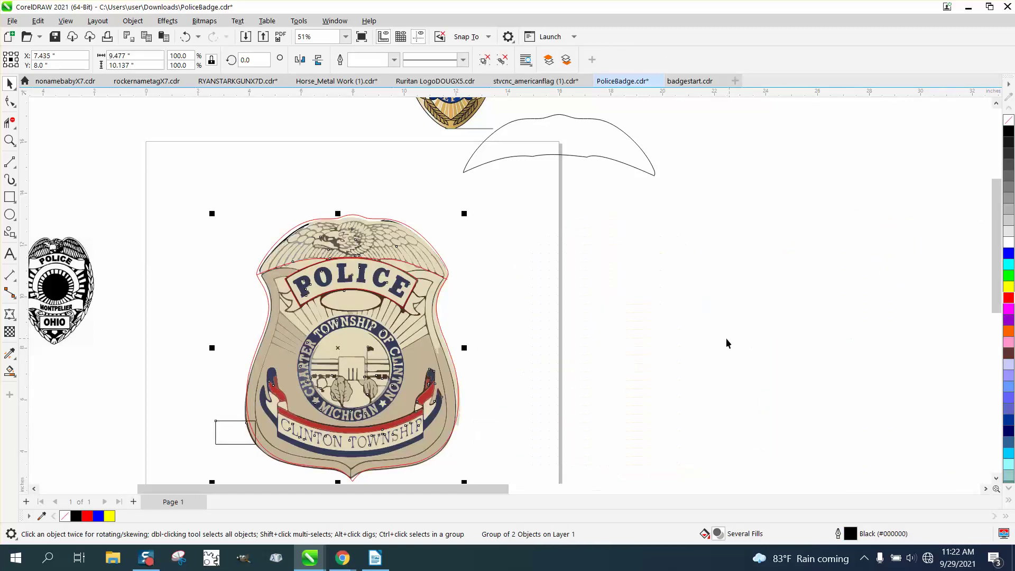
left_click(9, 140)
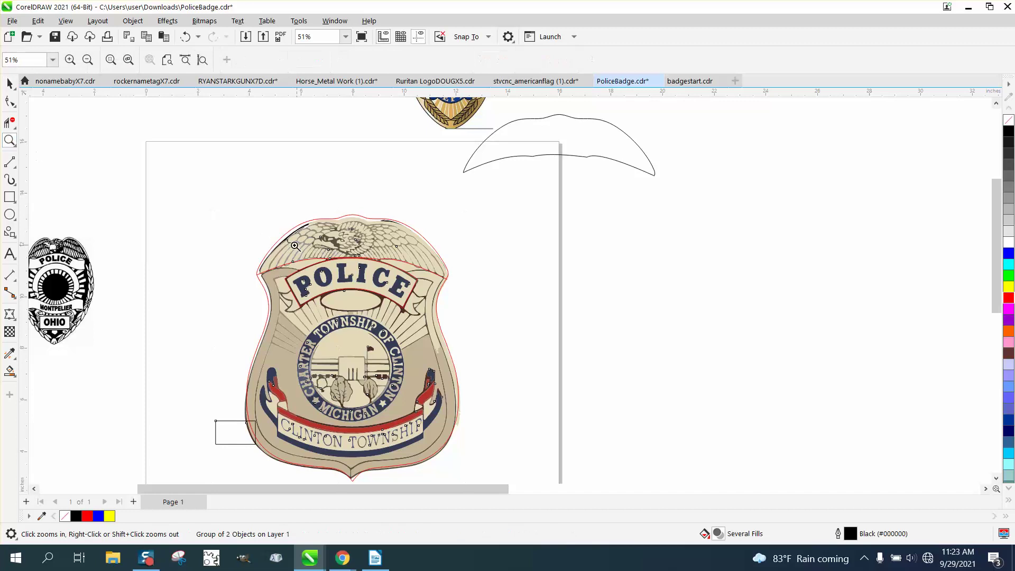
left_click_drag(233, 256, 490, 364)
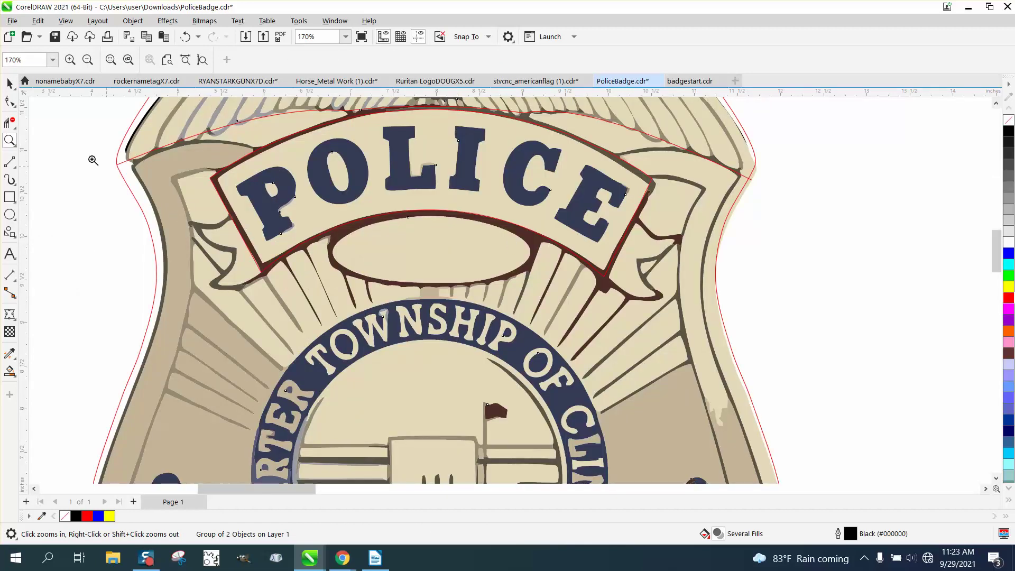
Draw the first two 3-point curves around the banner's left tail
left_click(10, 162)
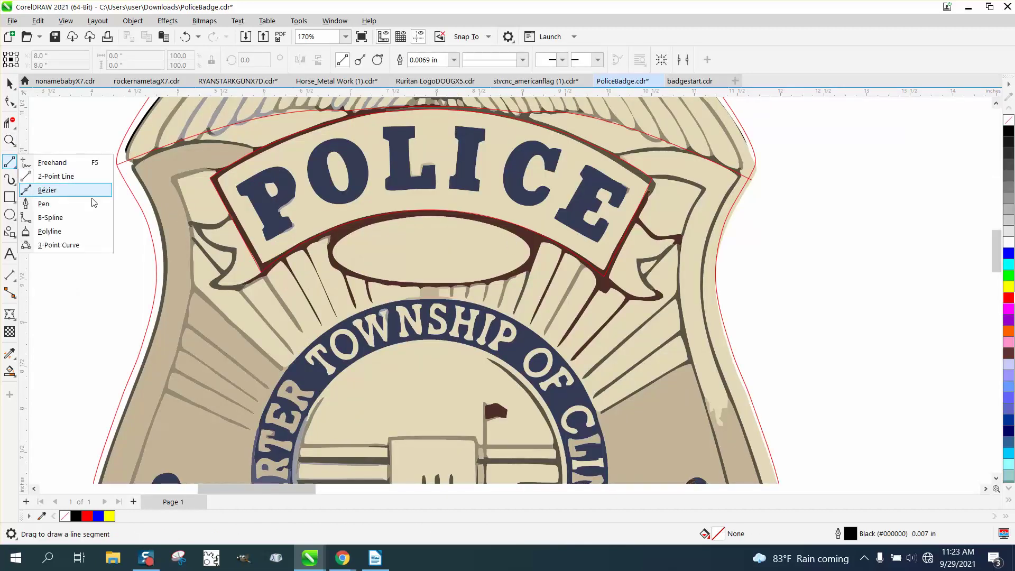
left_click(69, 245)
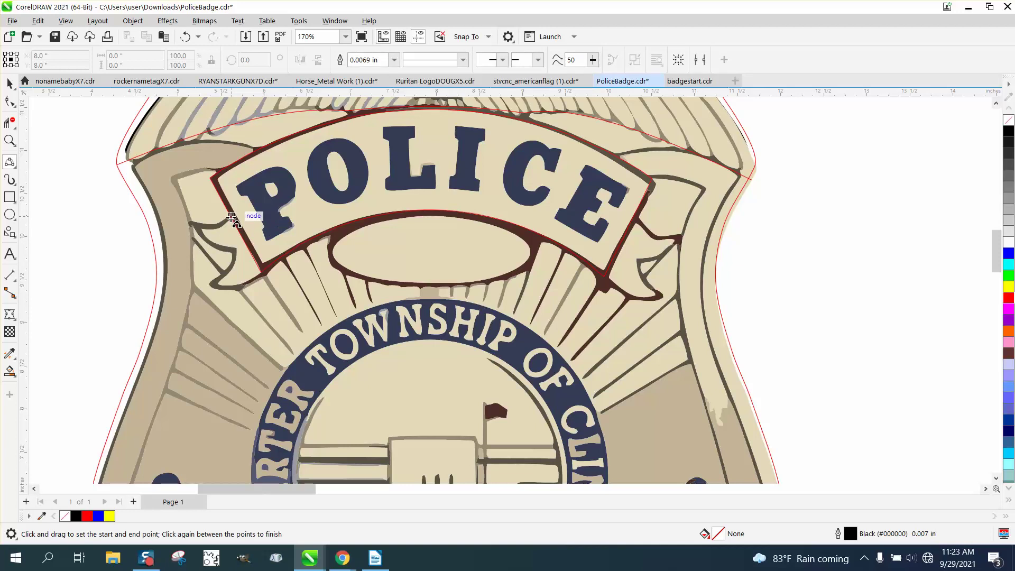
left_click_drag(232, 217, 190, 222)
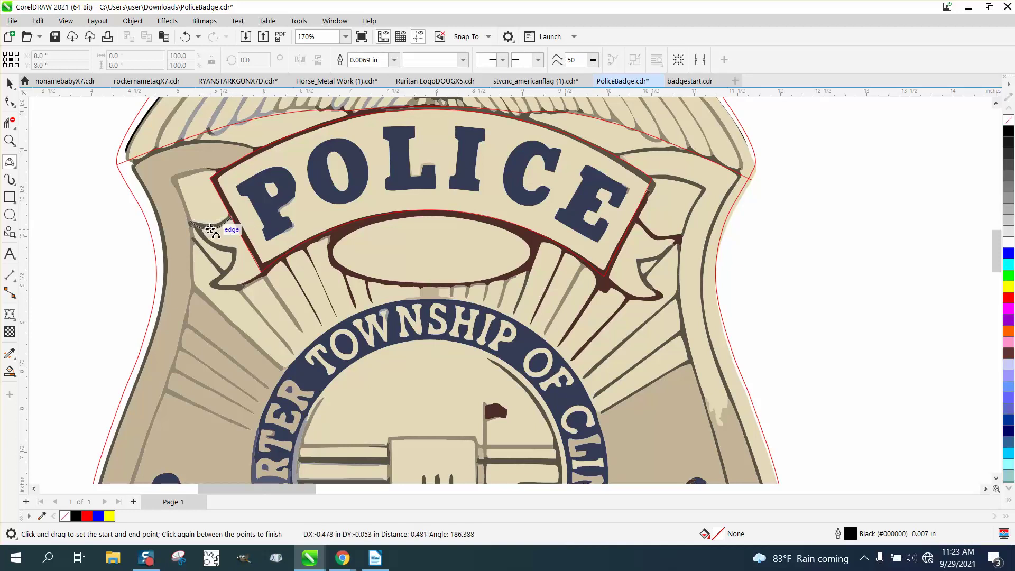
left_click(213, 227)
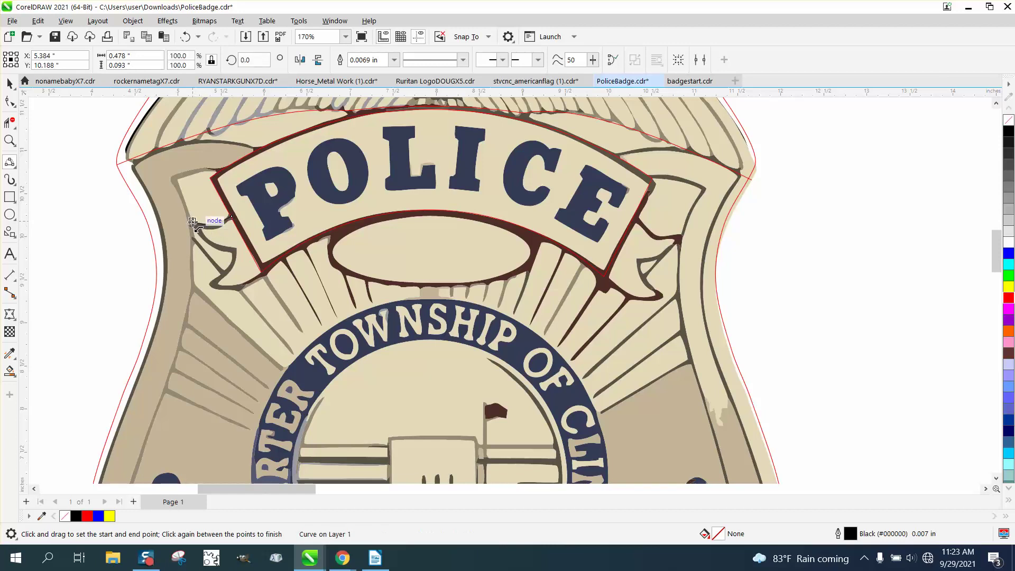
left_click_drag(191, 222, 217, 284)
left_click(214, 239)
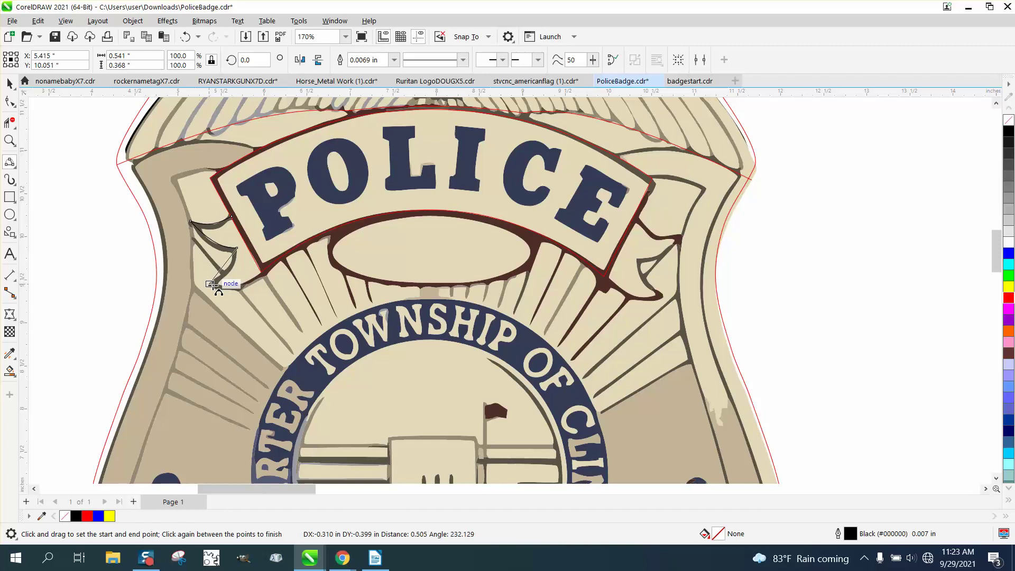
Finish the tail edge and close the hook shape with a final curve, then zoom out
left_click(223, 282)
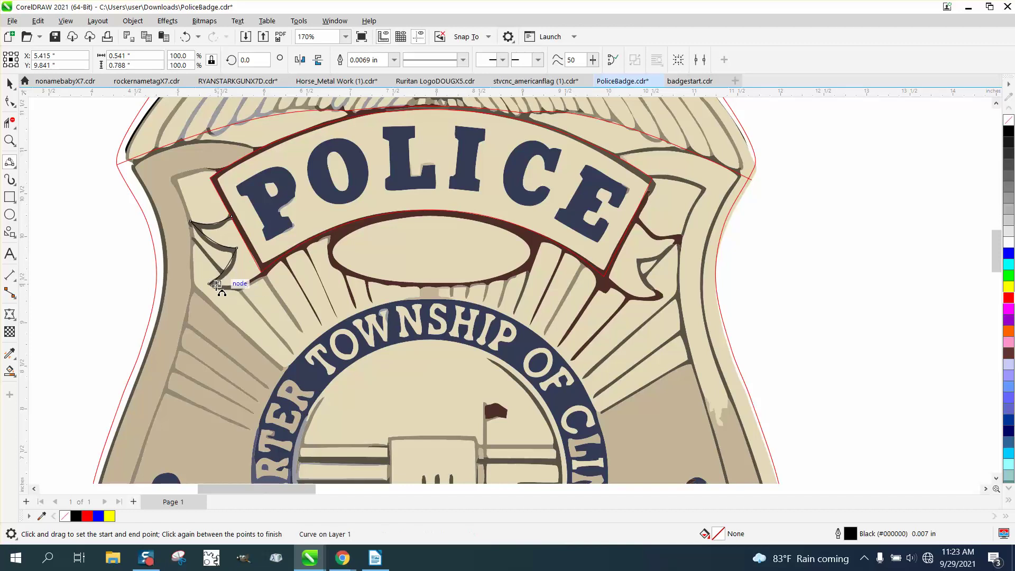
left_click_drag(217, 282, 263, 271)
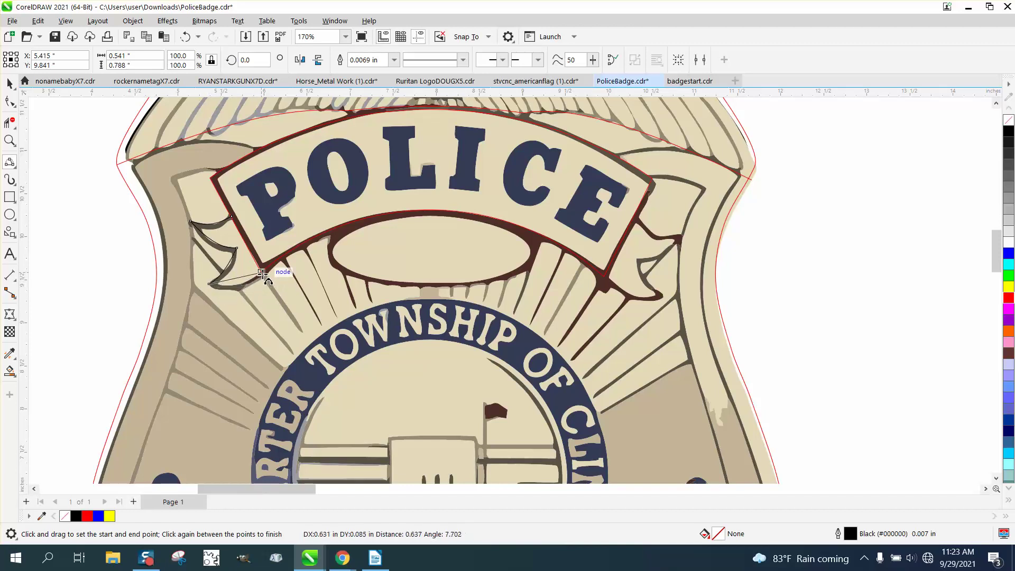
left_click(243, 284)
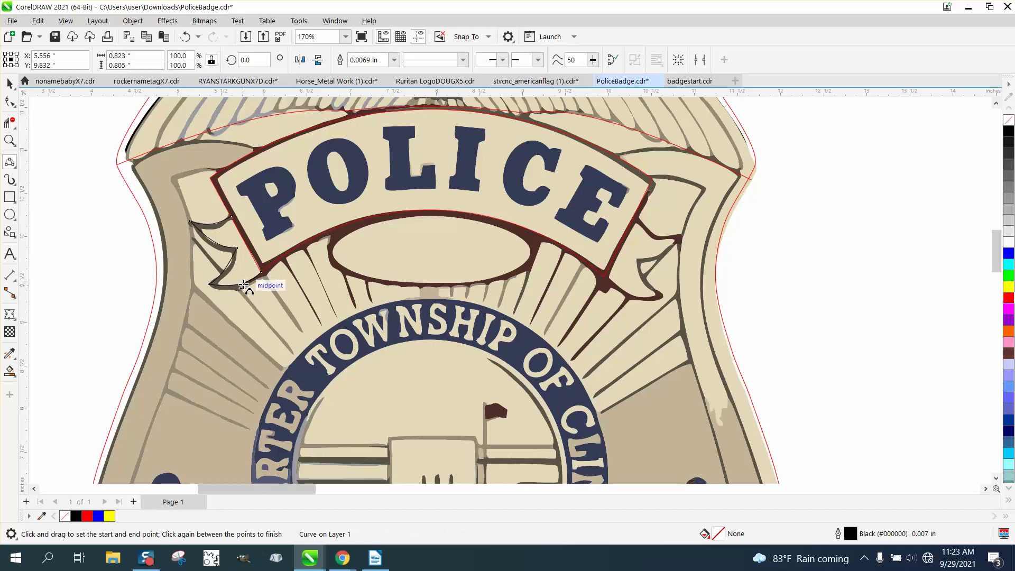
left_click(9, 83)
scroll(112, 230, "down", 1)
scroll(112, 230, "down", 3)
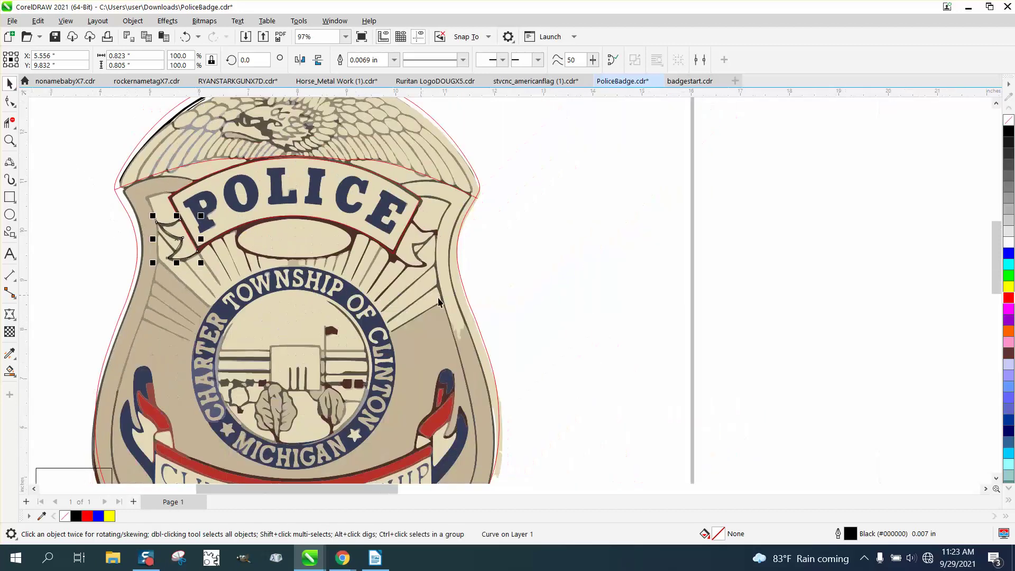
scroll(503, 272, "down", 2)
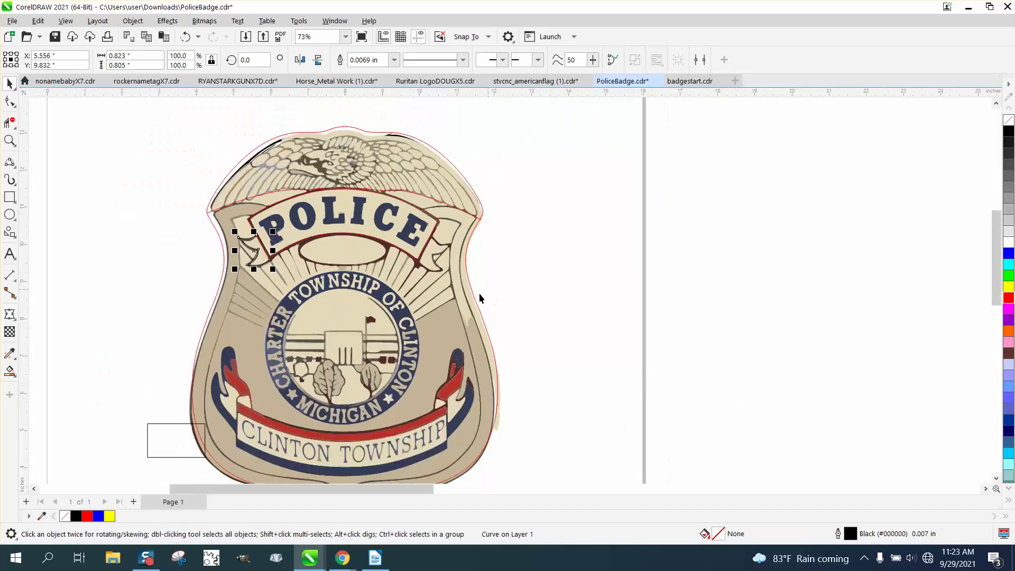
Move the reference badge off the tracing and select the hook at the banner's left end
left_click(160, 437)
key("shift+Right")
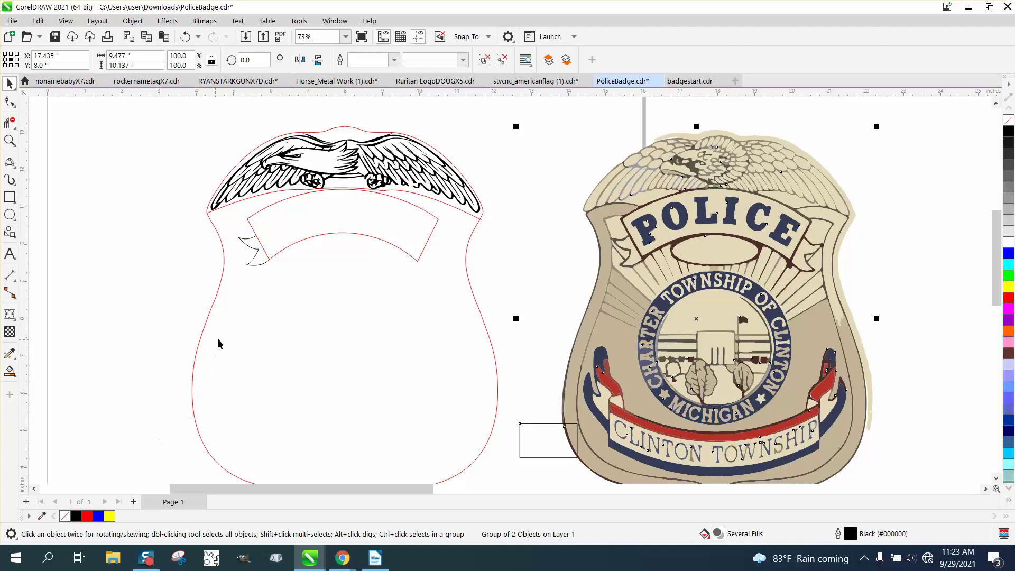
left_click_drag(196, 227, 280, 287)
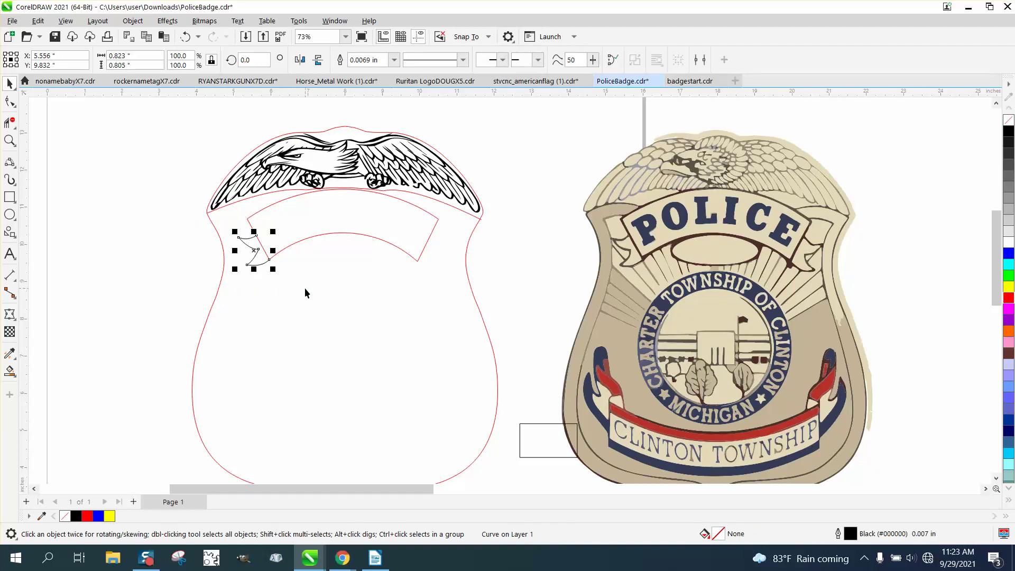
key("Tab")
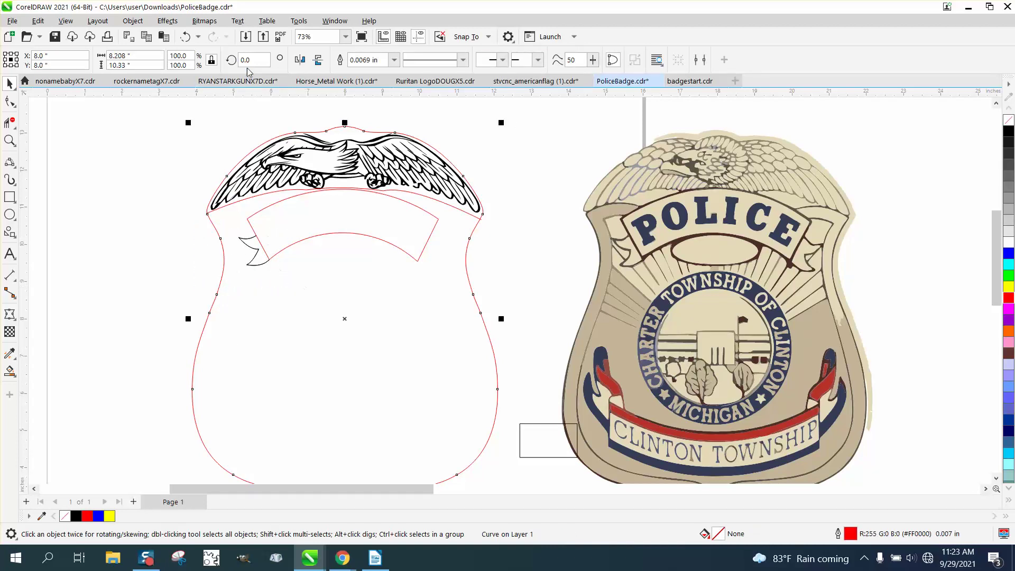
left_click(229, 242)
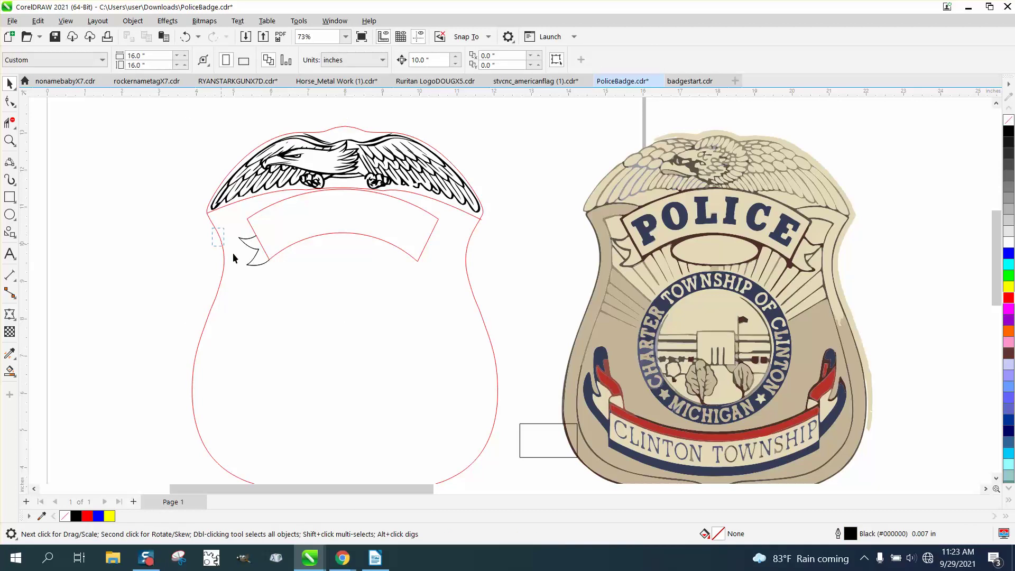
left_click_drag(290, 281, 290, 280)
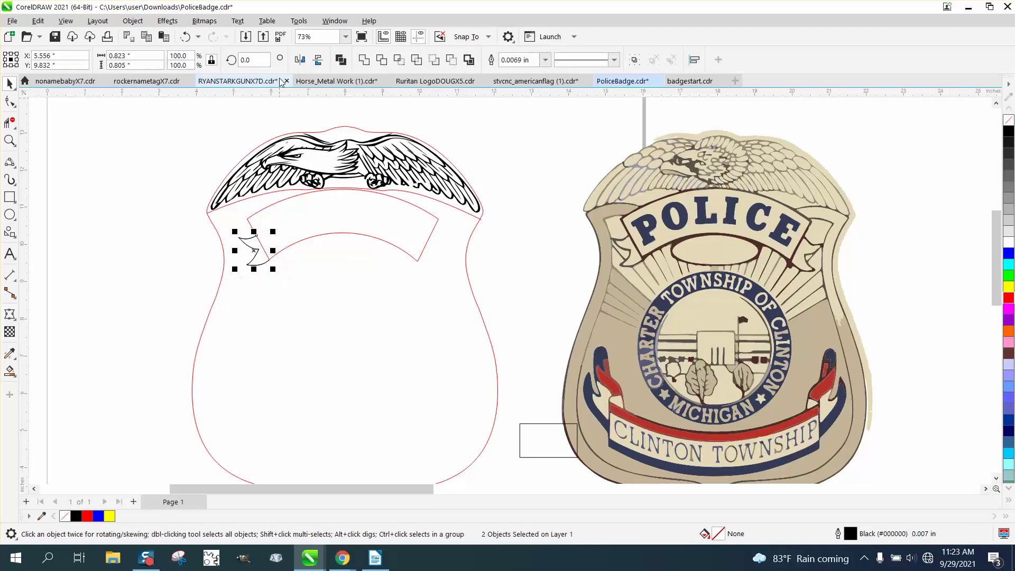
Mirror the hook horizontally and drag the copy to the banner's right end
left_click(300, 60)
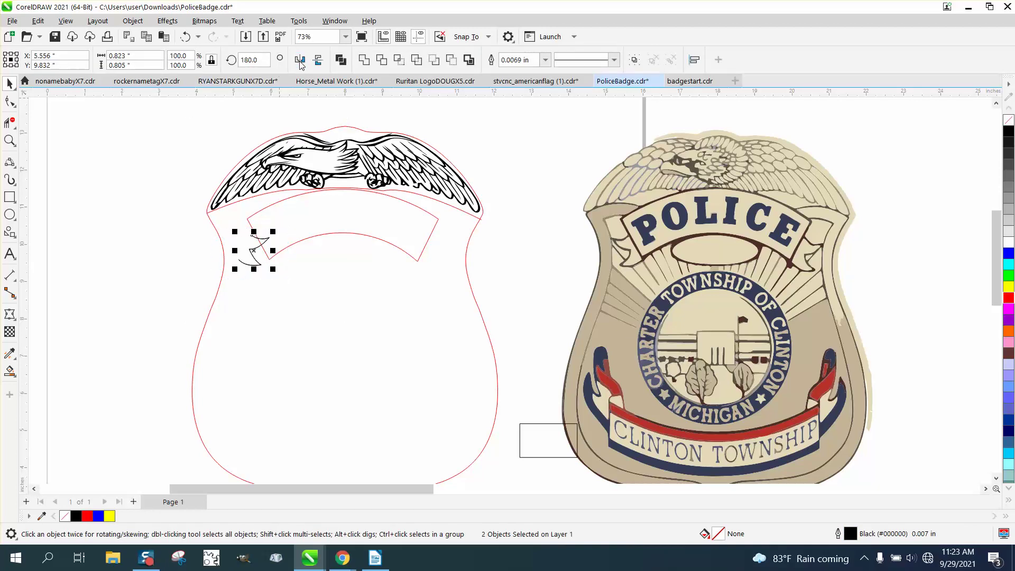
left_click(187, 36)
left_click(301, 60)
left_click_drag(254, 251, 435, 268)
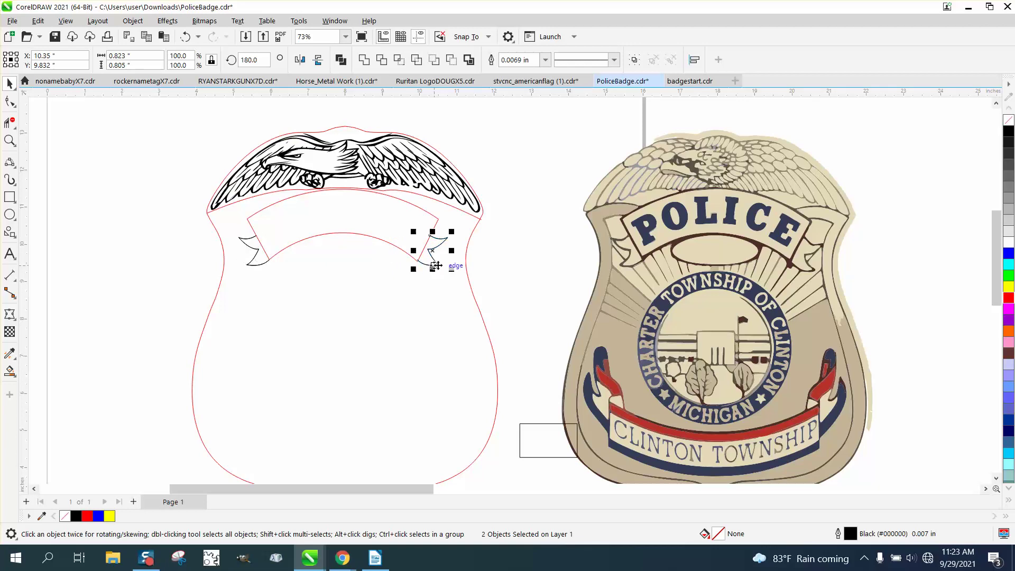
left_click(9, 140)
left_click_drag(389, 217, 483, 303)
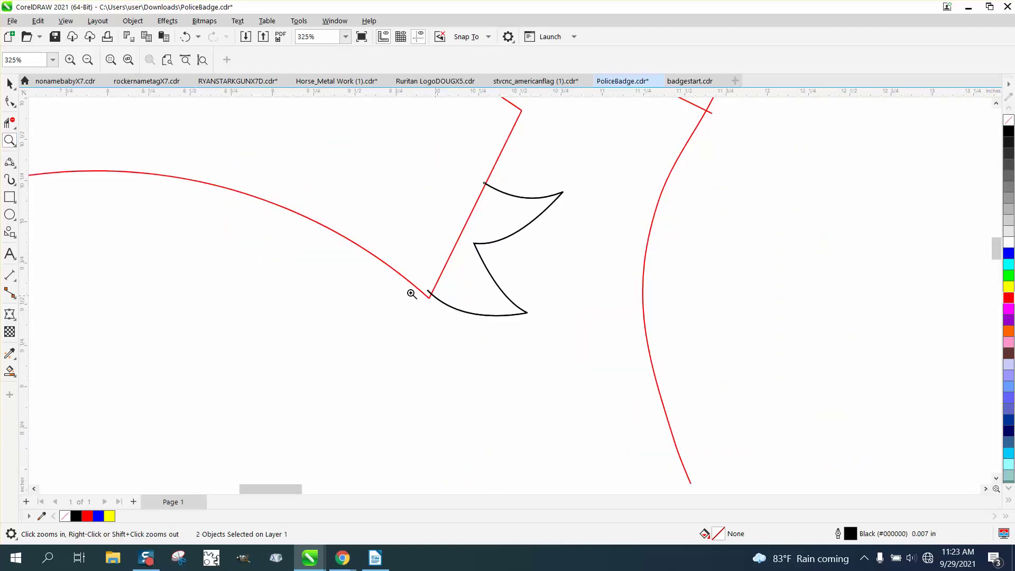
Reposition the right hook so it lines up with the banner edge
left_click(9, 85)
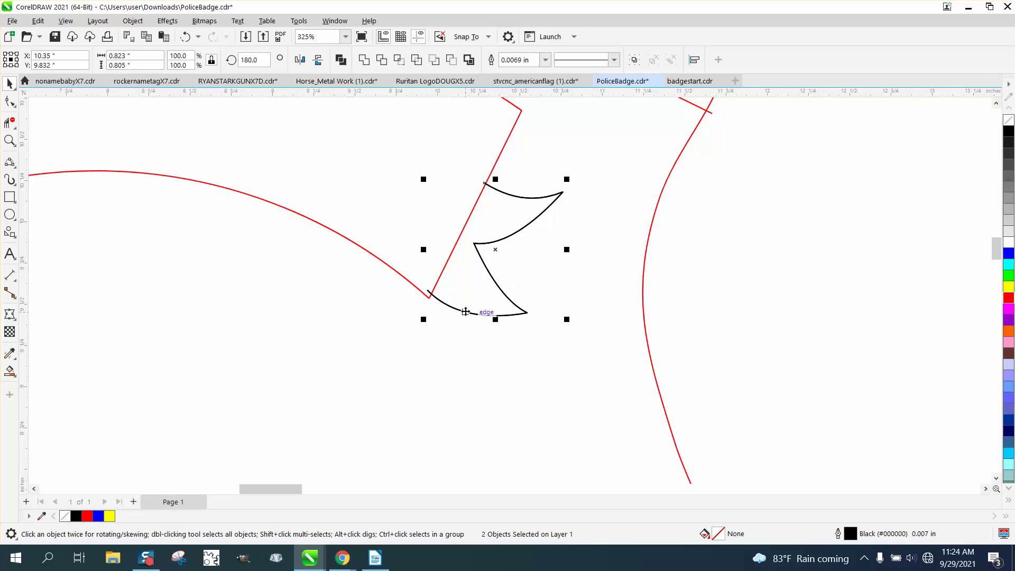
left_click_drag(465, 312, 430, 297)
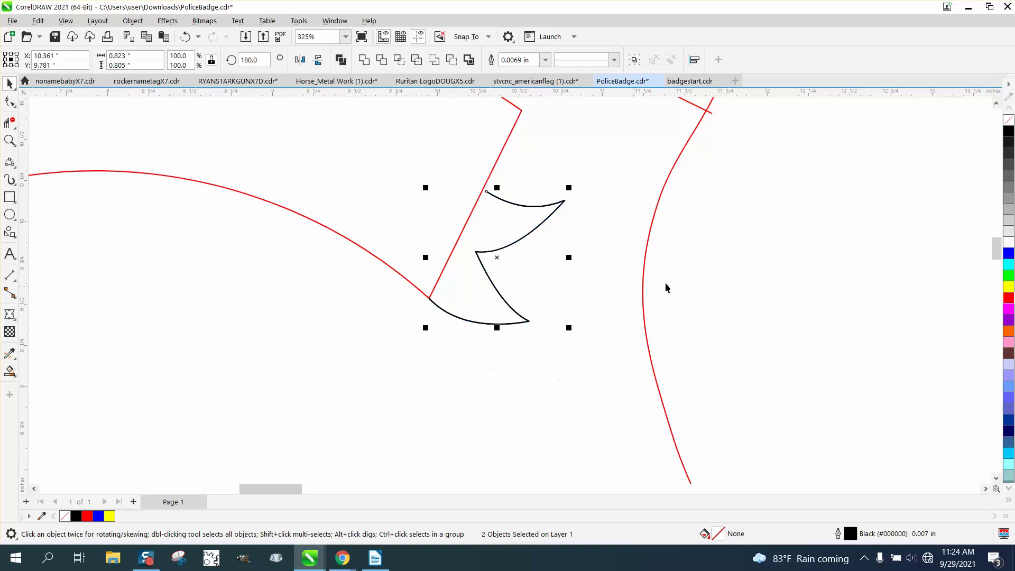
left_click(10, 139)
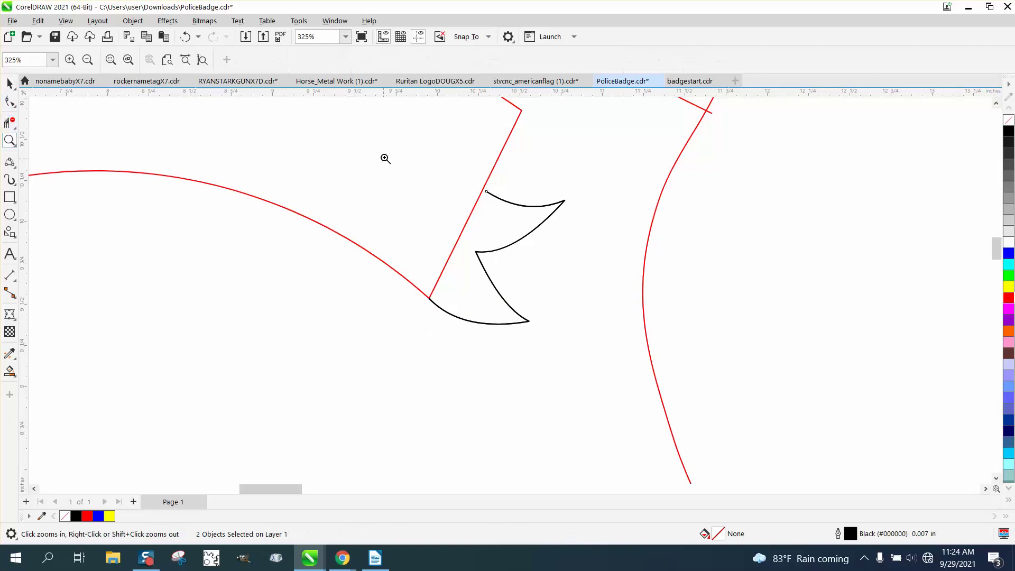
left_click(468, 223)
Drag the right hook's top node onto the red banner edge
left_click(10, 101)
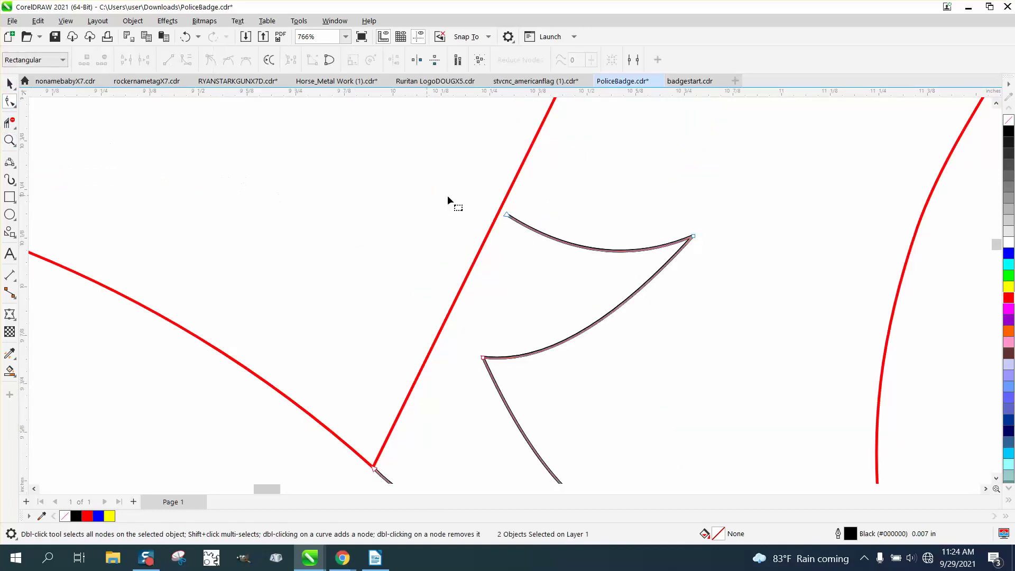
left_click_drag(505, 215, 495, 217)
scroll(342, 209, "down", 6)
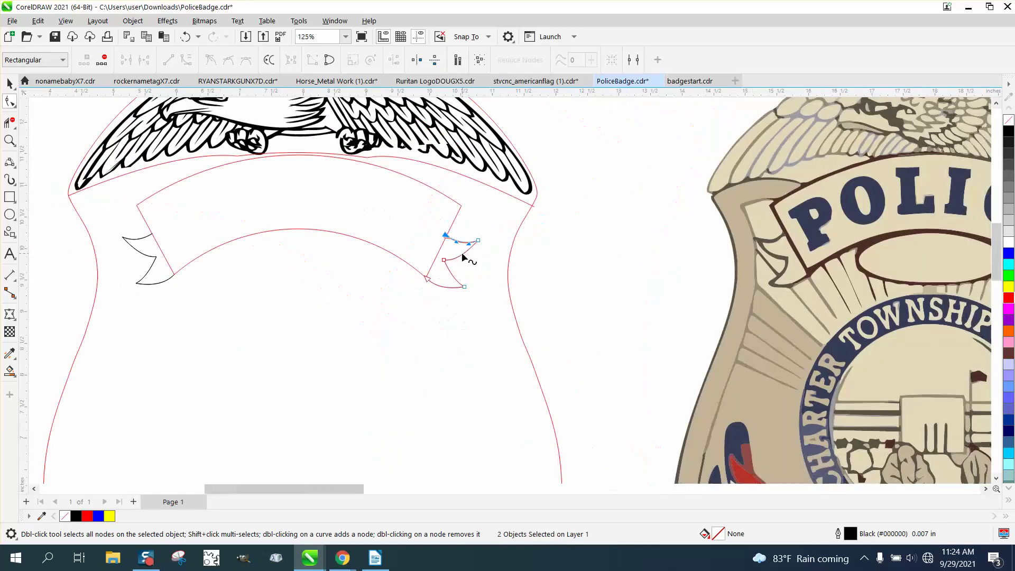
left_click(9, 140)
left_click_drag(129, 216, 186, 248)
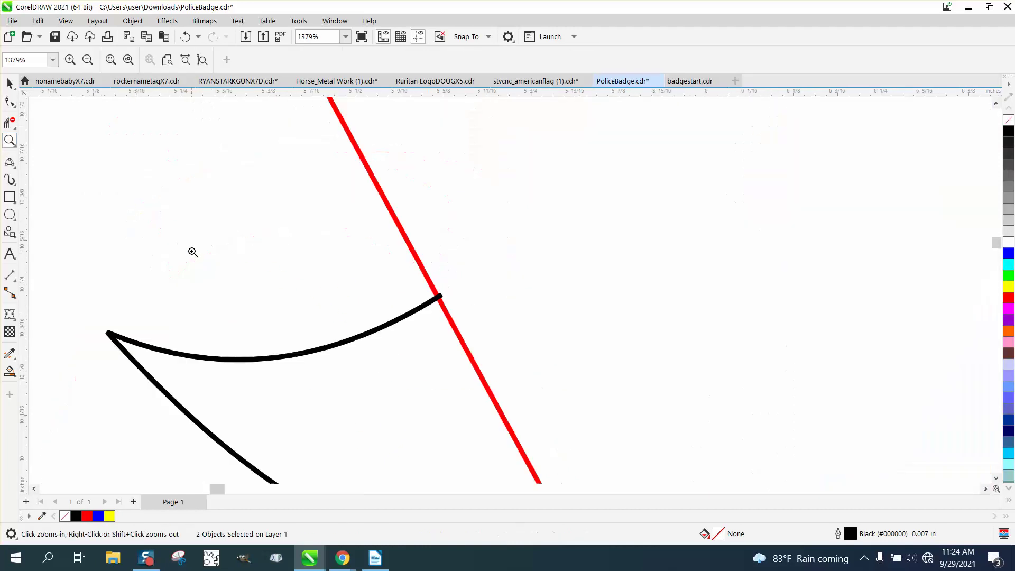
scroll(192, 252, "down", 6)
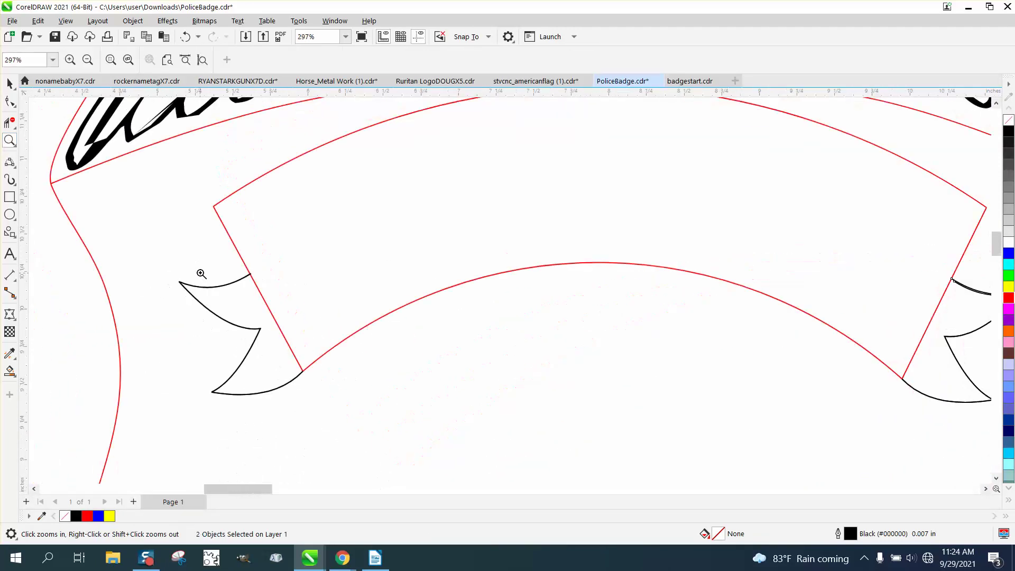
left_click(8, 91)
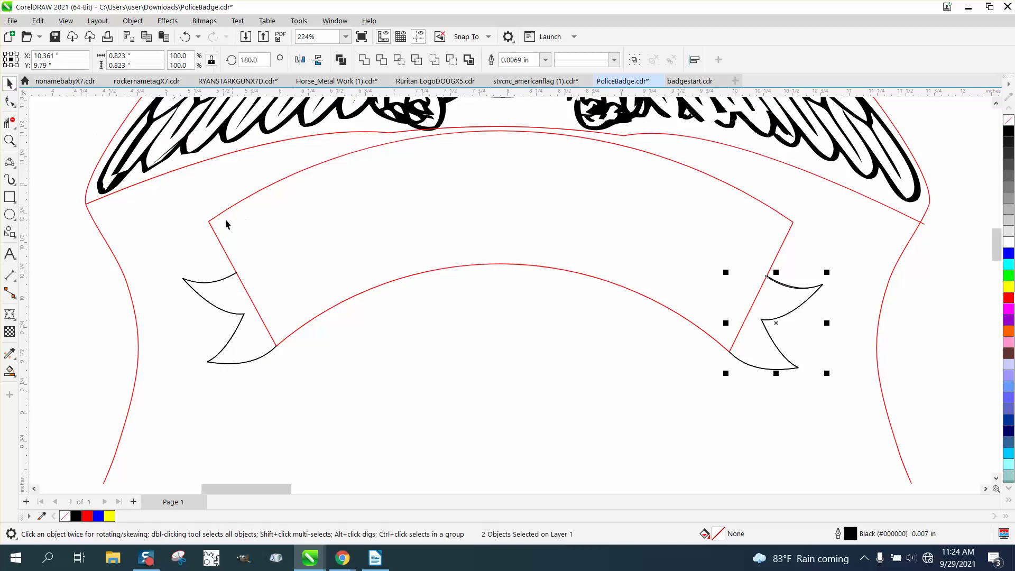
scroll(225, 219, "down", 4)
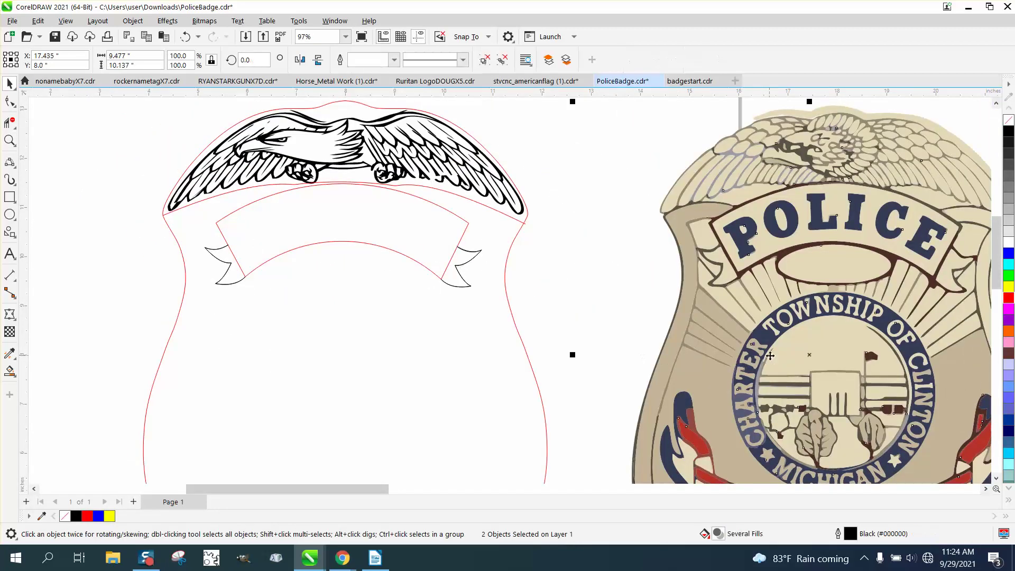
Group the two hooks and give all banner and hook pieces a red outline
key("ctrl+g")
left_click_drag(111, 209, 532, 340)
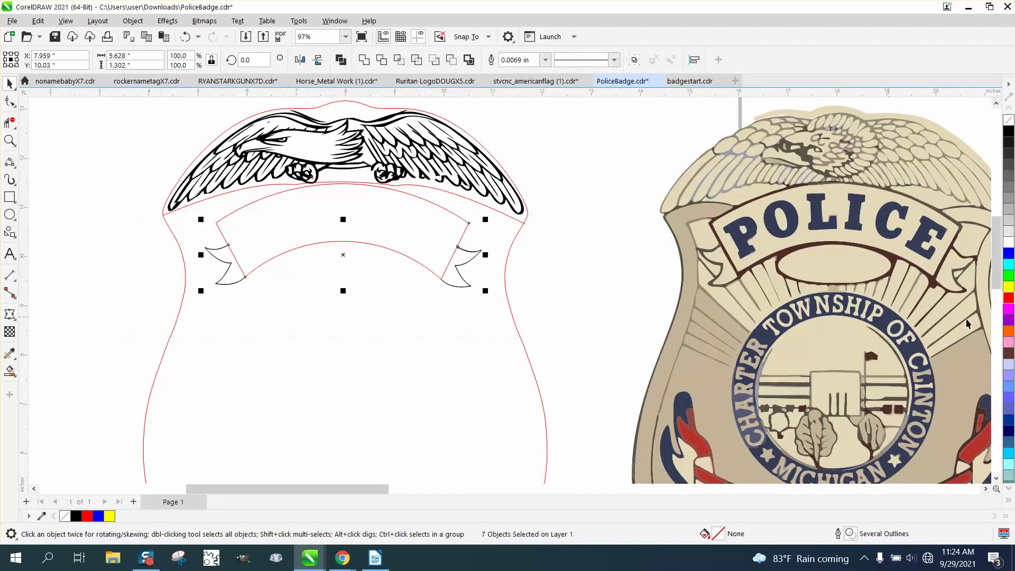
right_click(1009, 301)
Bring the badge reference image back over the tracing and zoom into the POLICE banner
left_click(853, 320)
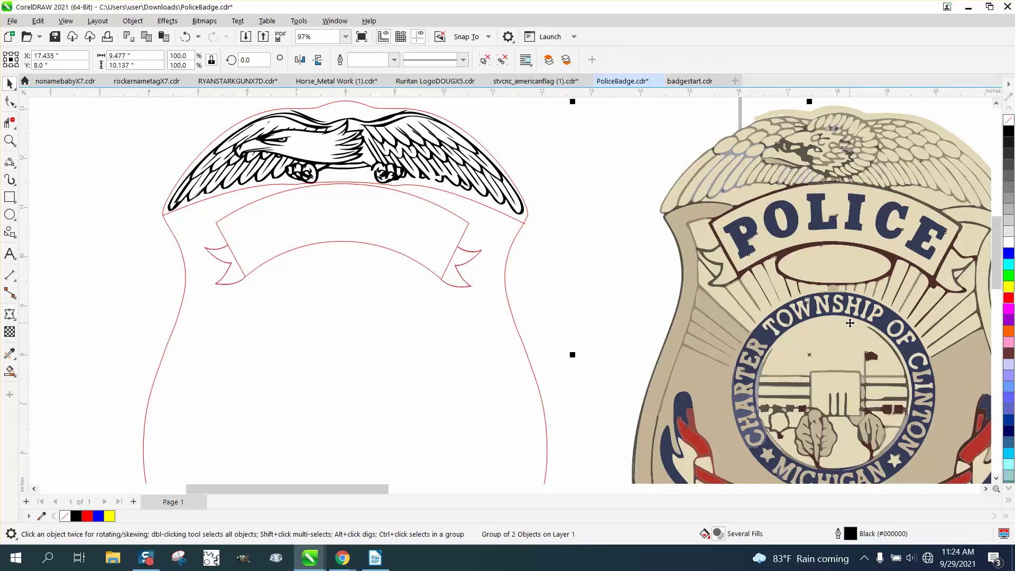
key("p")
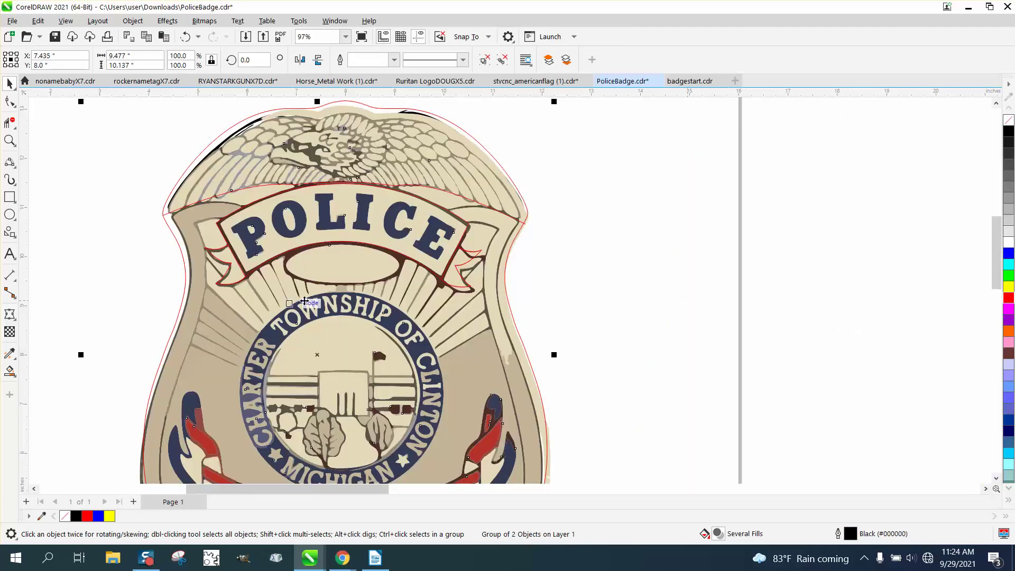
left_click(9, 140)
left_click_drag(156, 209, 531, 352)
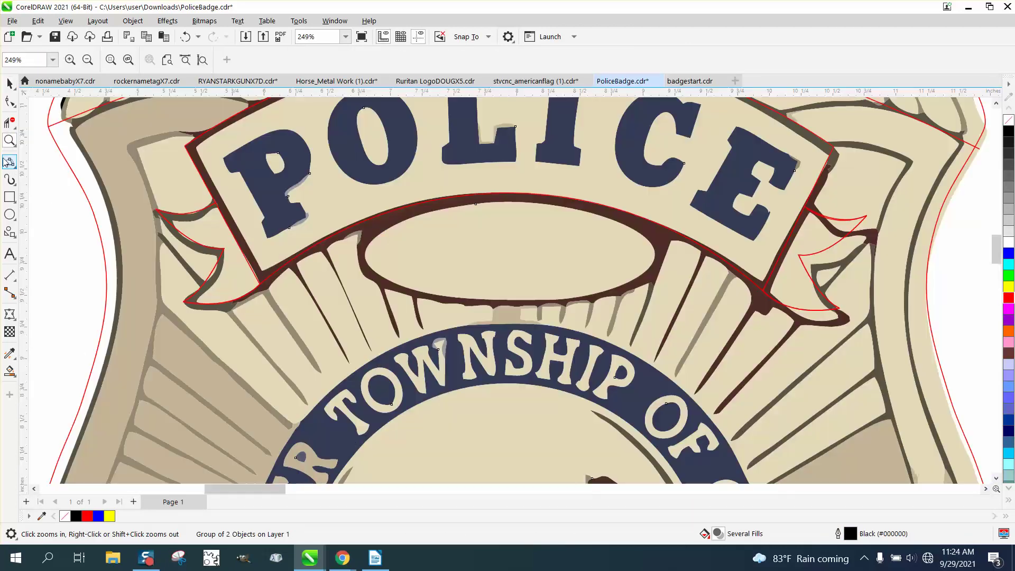
Draw an ellipse and position it over the oval below POLICE
left_click(10, 215)
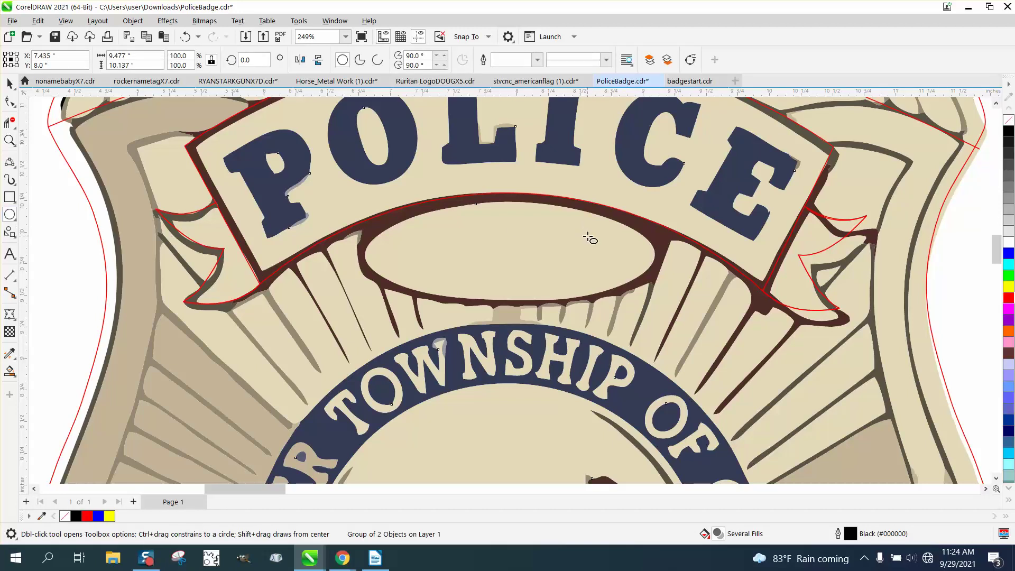
left_click_drag(656, 251, 365, 364)
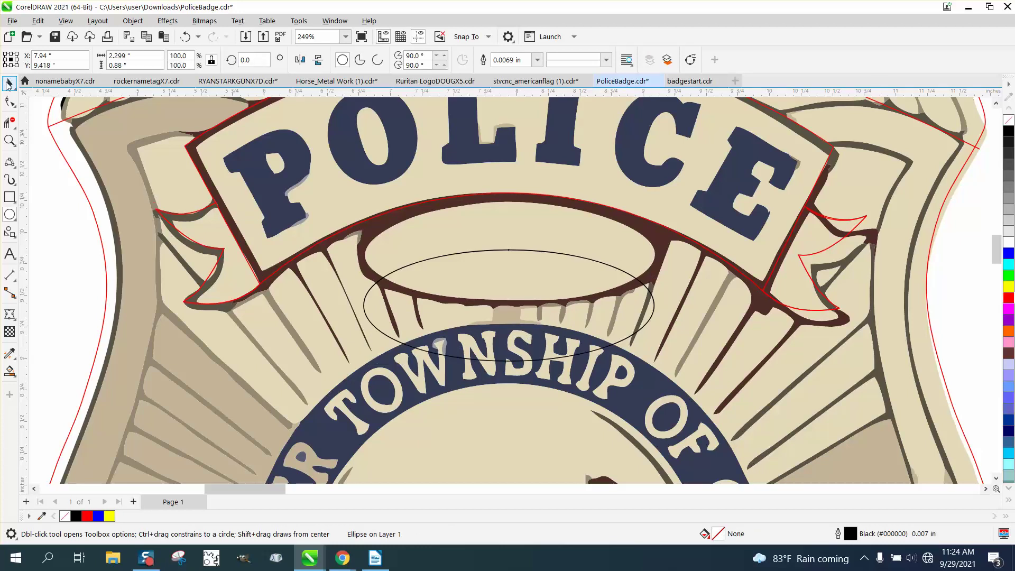
left_click(8, 84)
left_click_drag(510, 311, 509, 257)
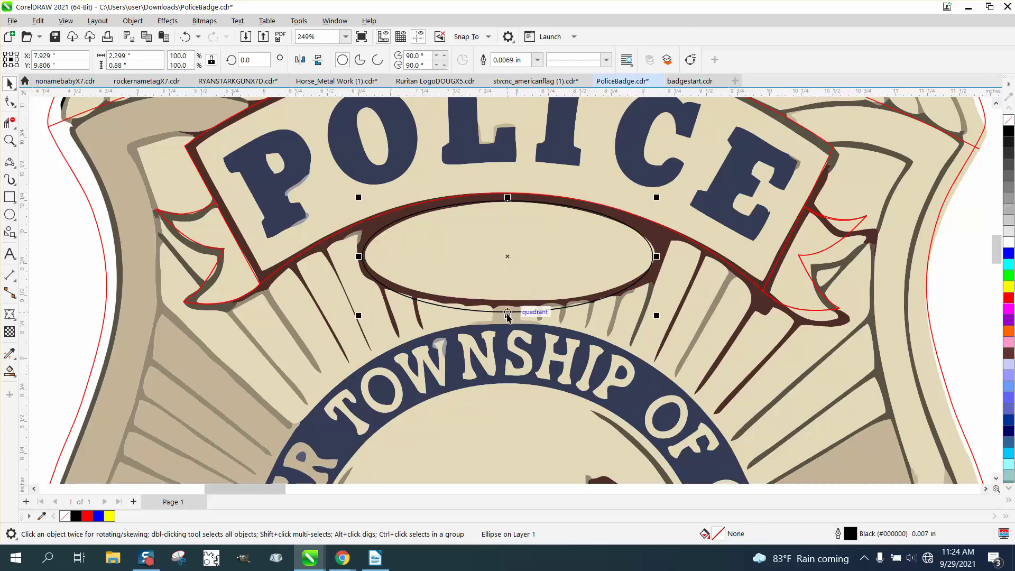
left_click_drag(507, 316, 507, 310)
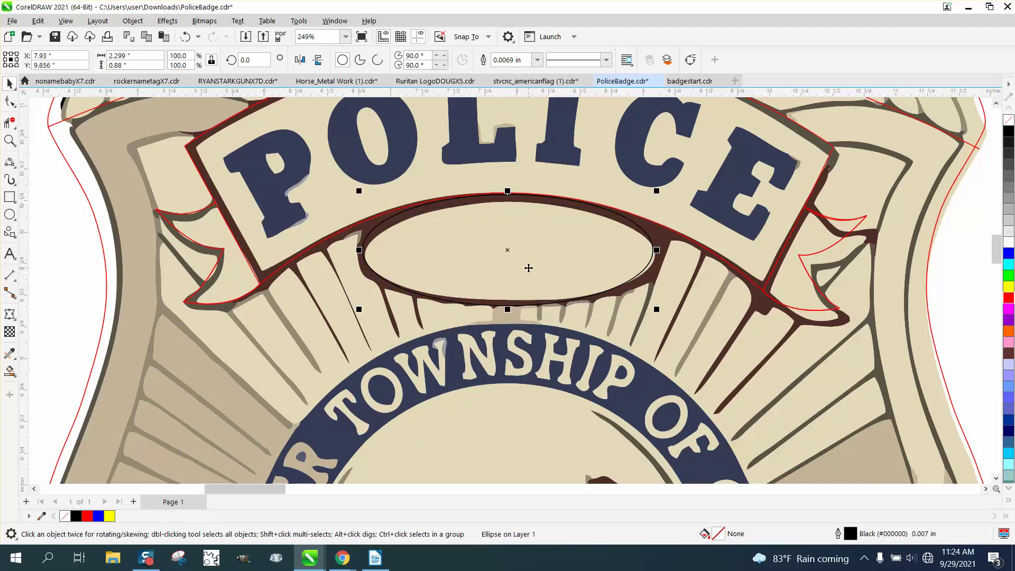
scroll(528, 268, "down", 5)
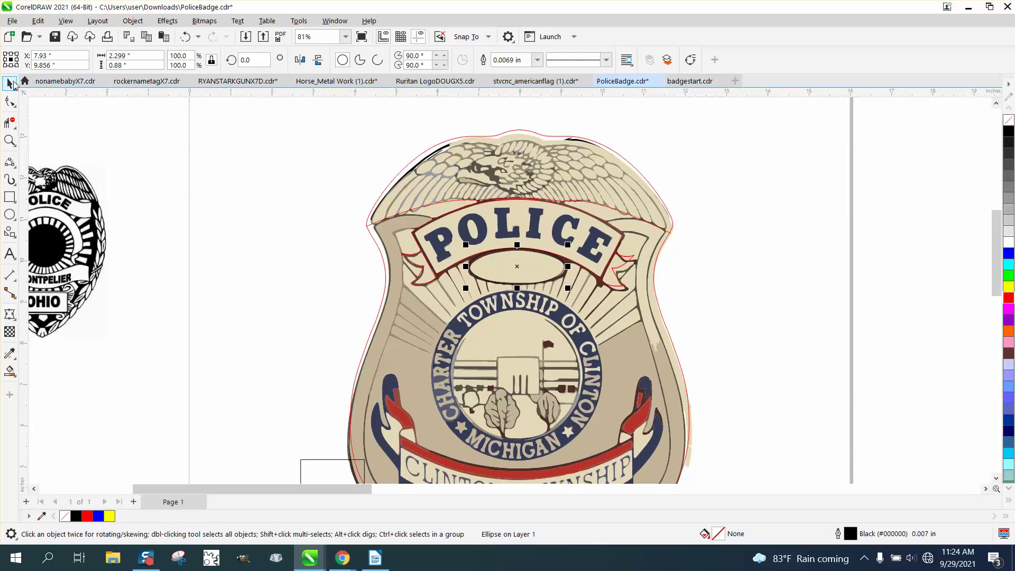
Move the badge reference image to the right, off the tracing
scroll(242, 198, "down", 2)
left_click(259, 336)
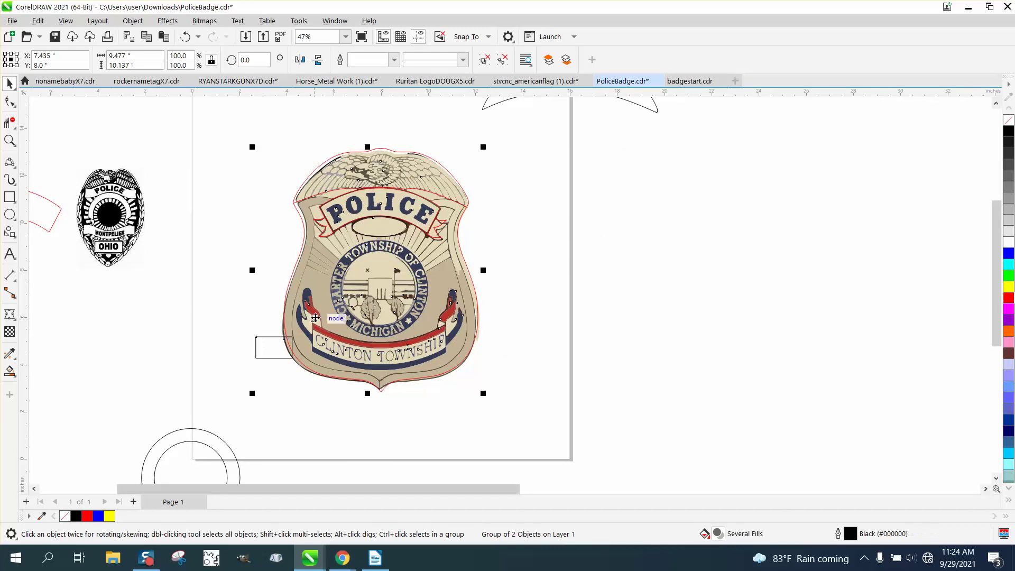
key("shift+Right")
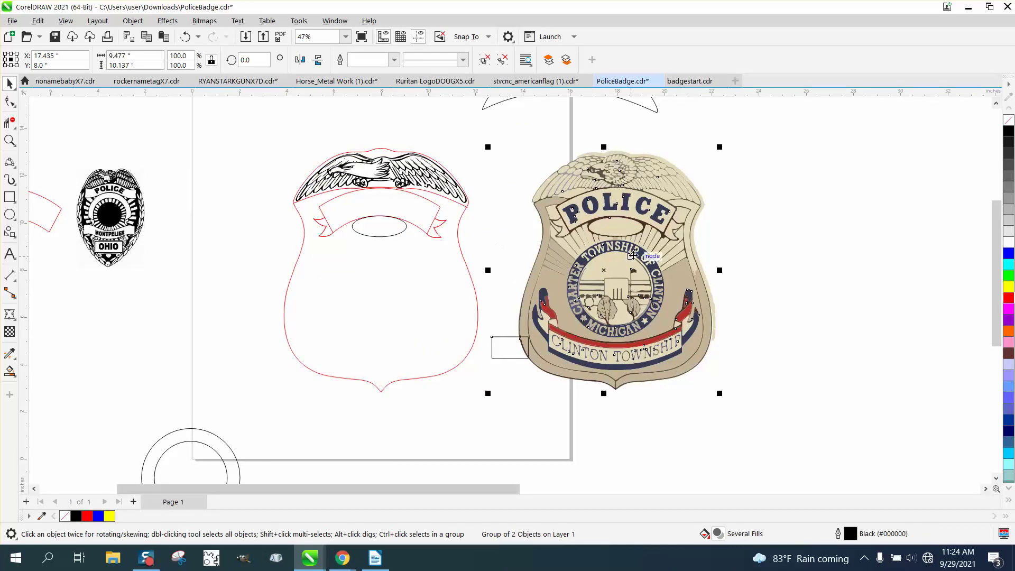
left_click(512, 244)
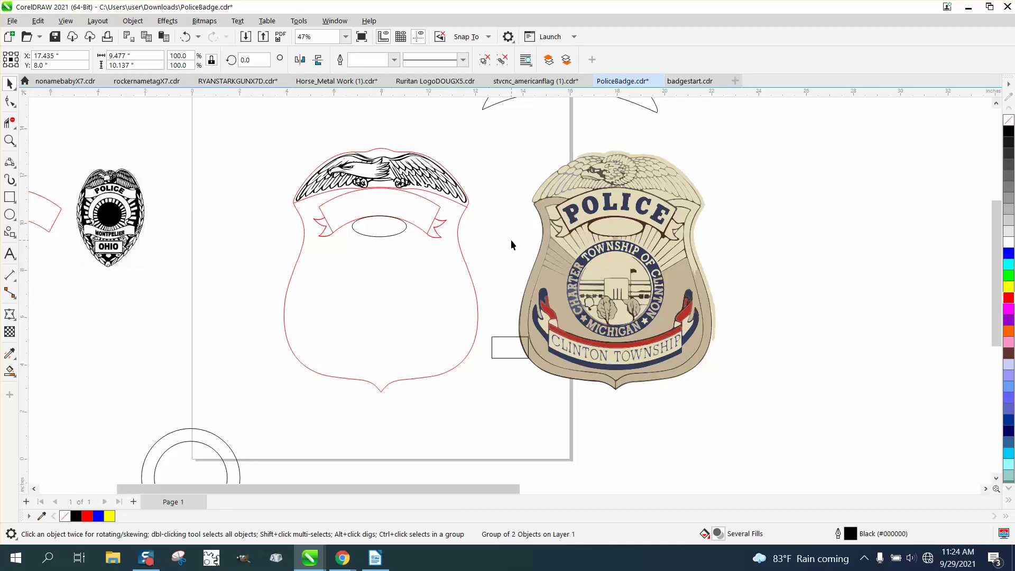
Give the ellipse a 1.0 pt outline, measured in points, that scales with the object
left_click(401, 230)
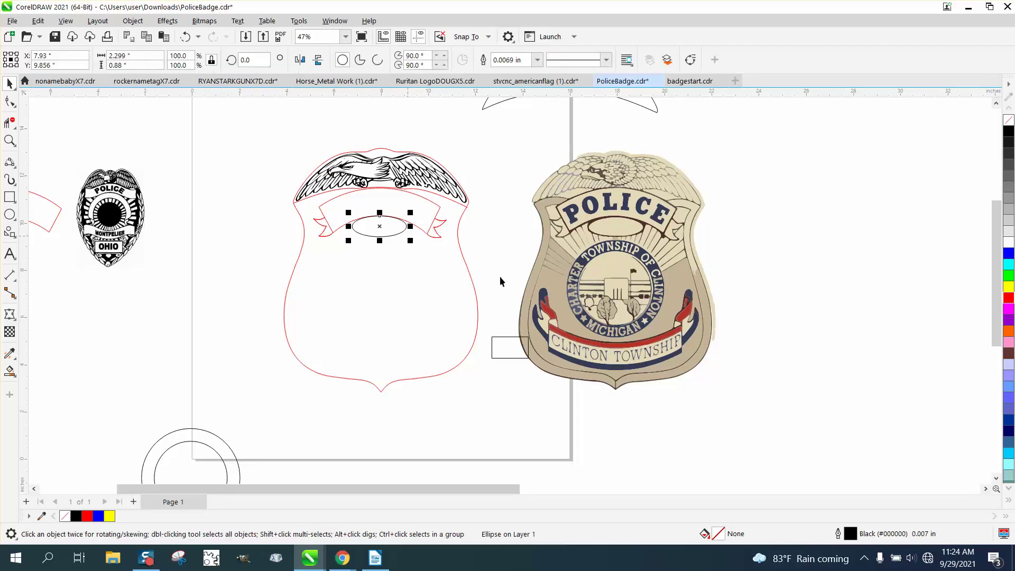
double_click(848, 534)
left_click(428, 233)
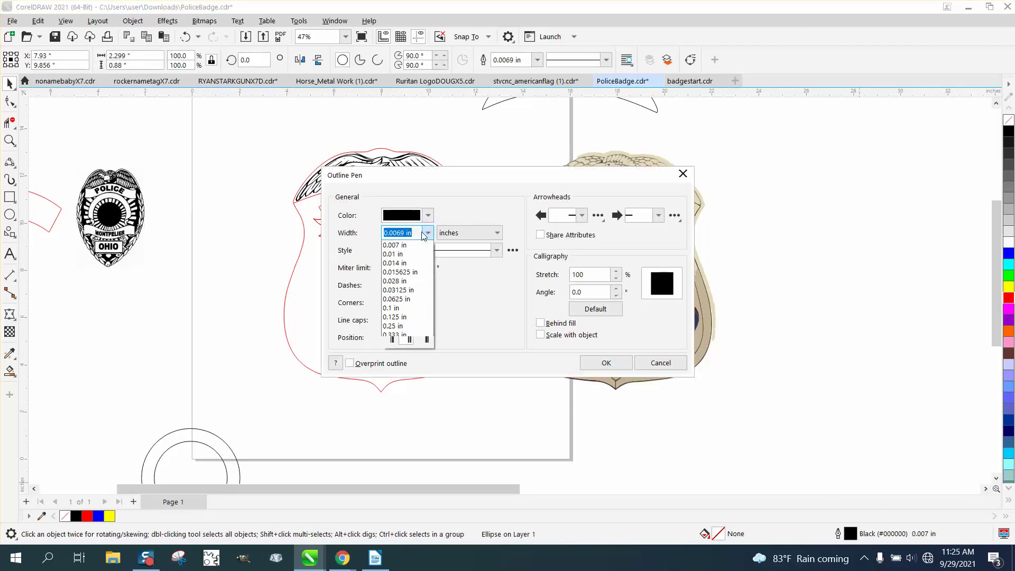
left_click(499, 233)
left_click(499, 233)
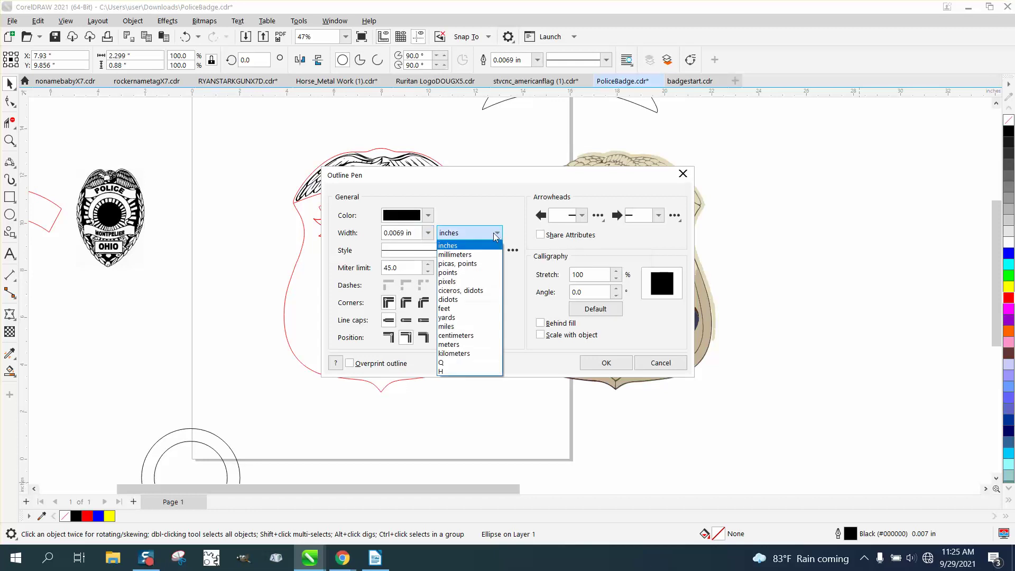
left_click(448, 273)
left_click(428, 233)
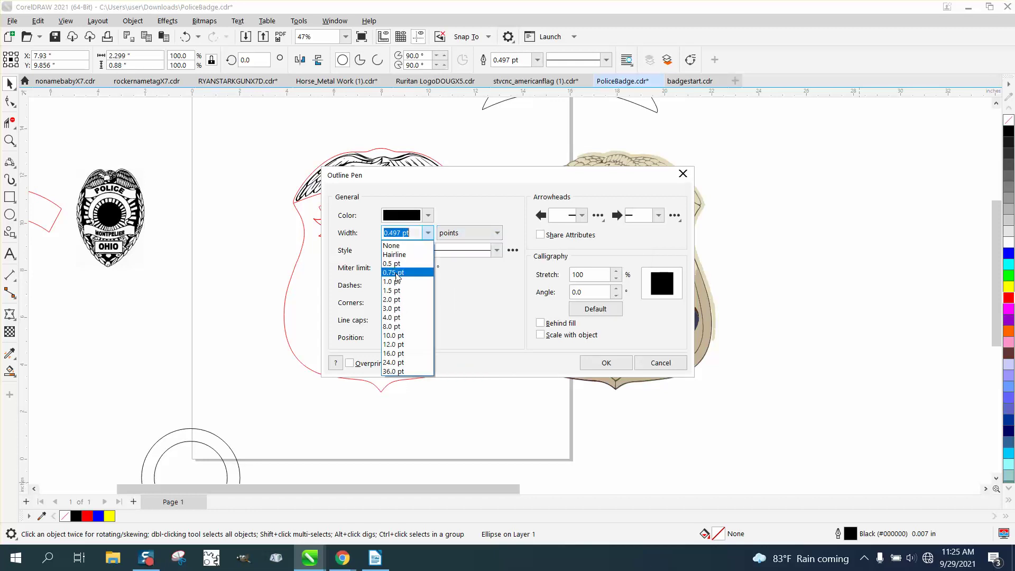
left_click(392, 282)
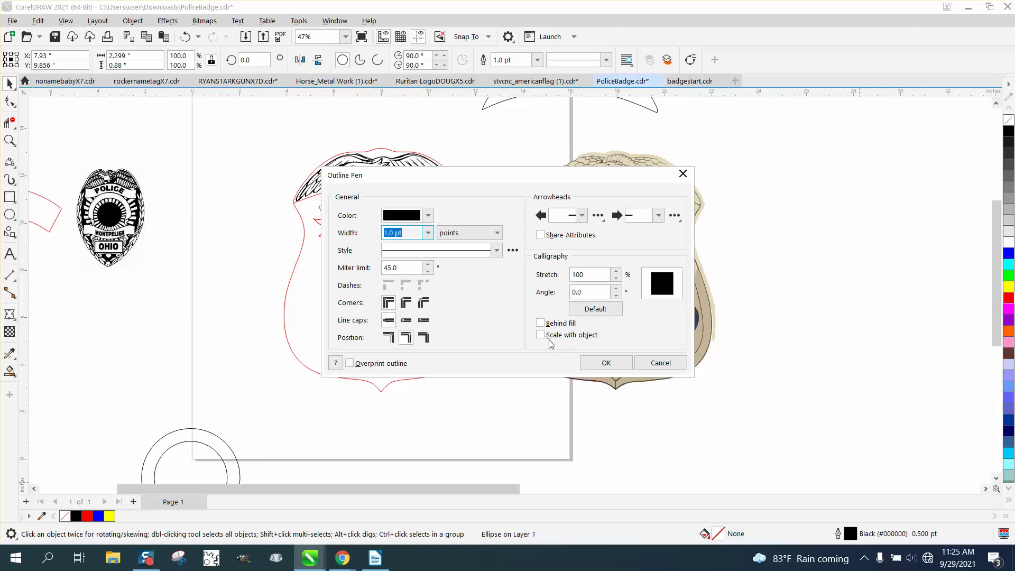
left_click(540, 335)
left_click(606, 362)
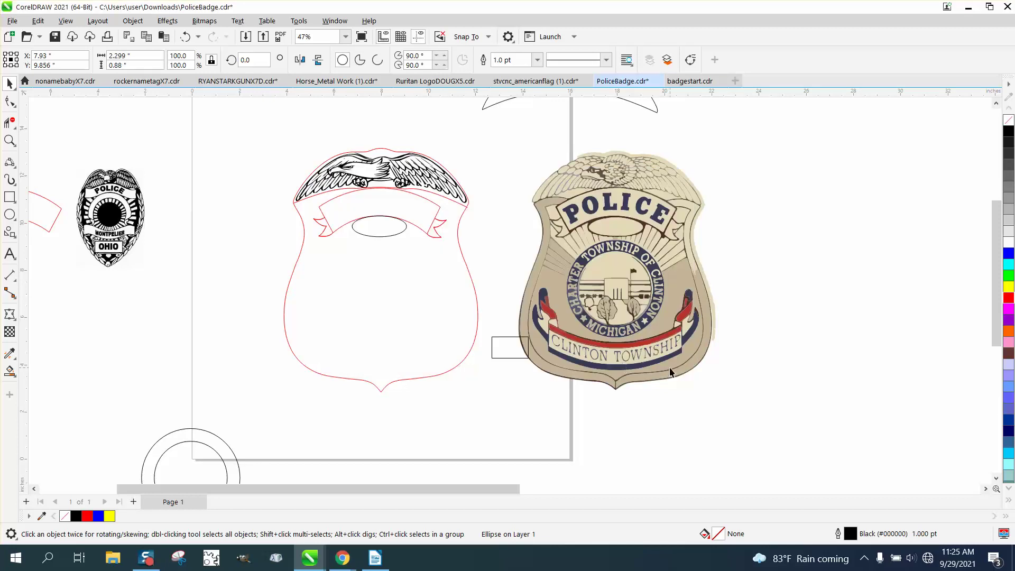
Thicken the ellipse's outline to 3.0 pt
left_click(398, 235)
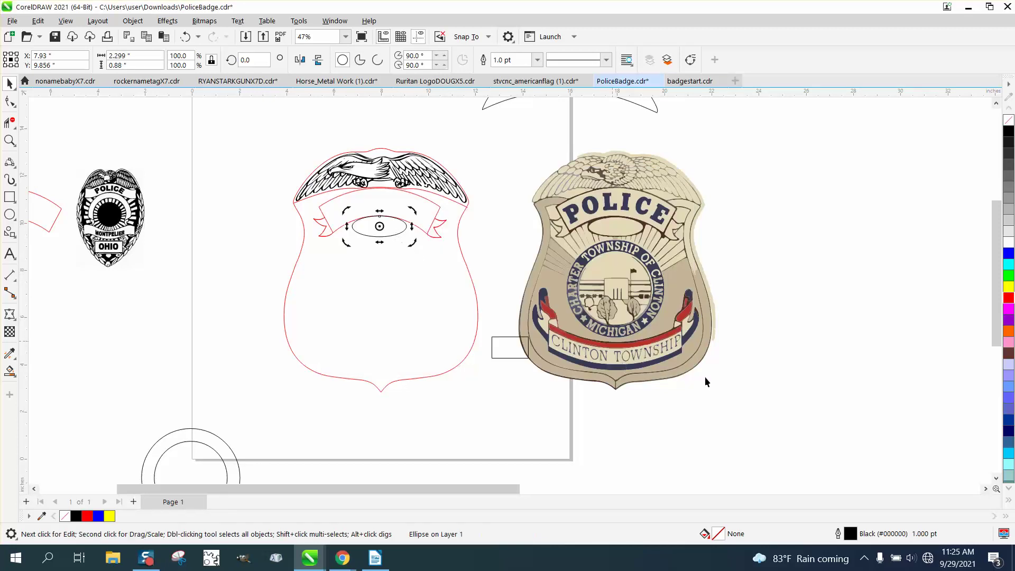
double_click(851, 534)
left_click(428, 232)
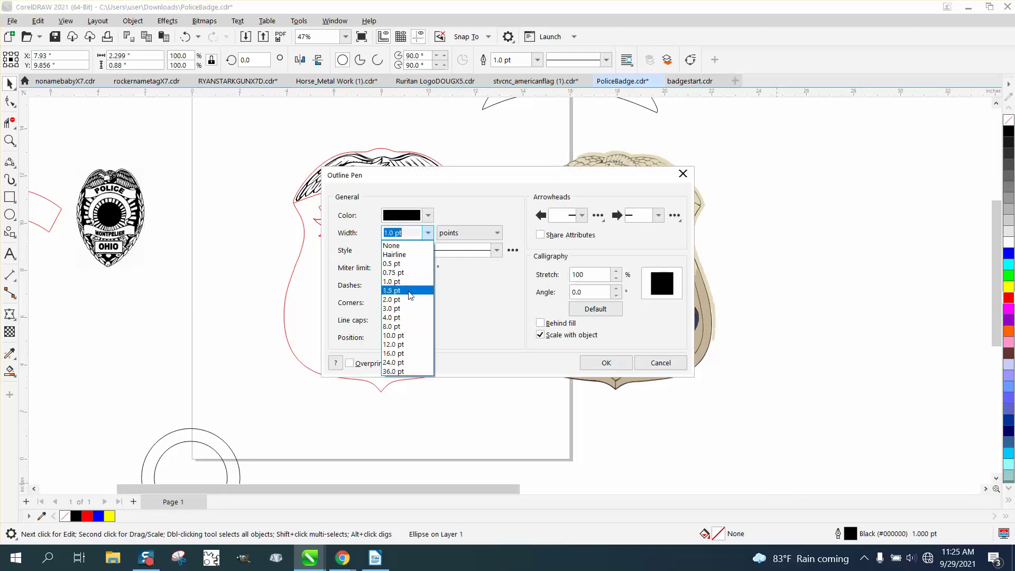
left_click(402, 308)
left_click(607, 364)
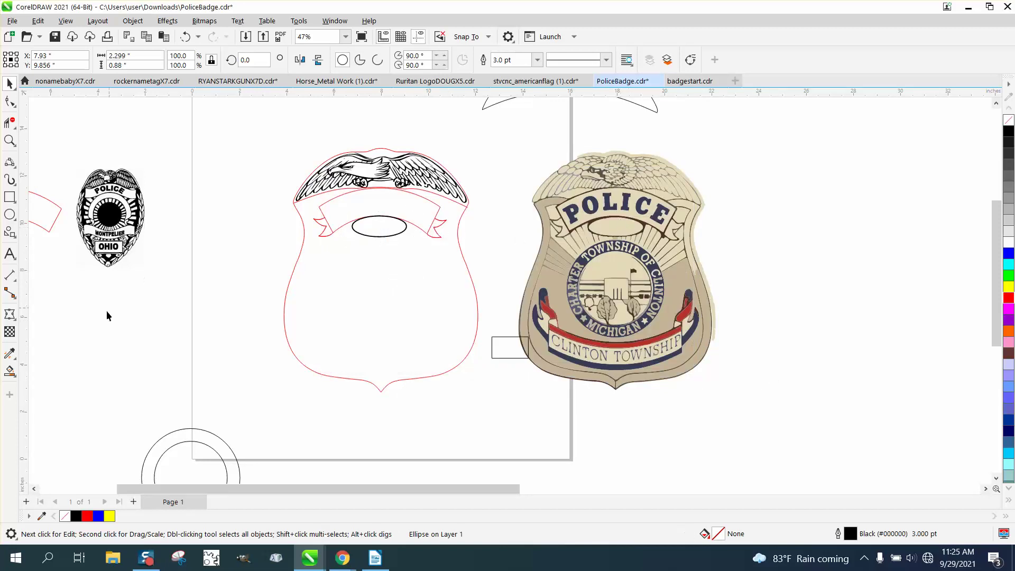
left_click(10, 371)
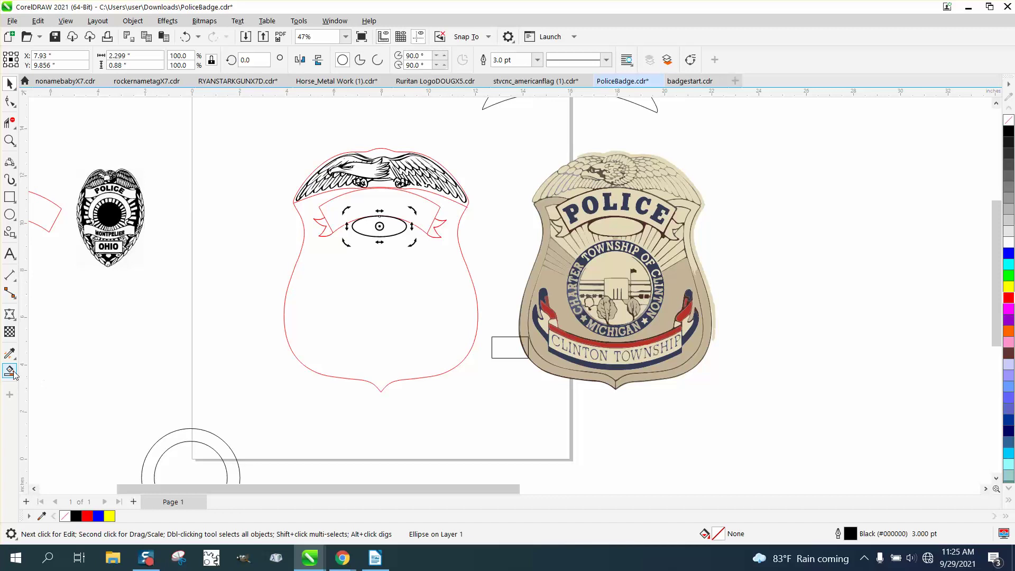
Smart Fill the banner region, nudge the copy right, remove its fill and outline it black
left_click(382, 207)
key("Right")
key("Right")
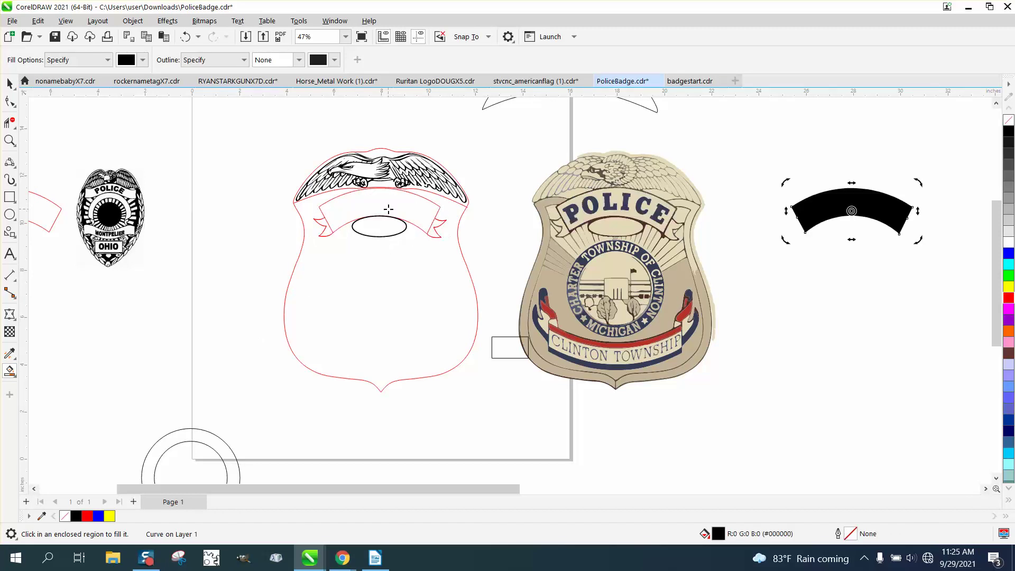
left_click(1009, 119)
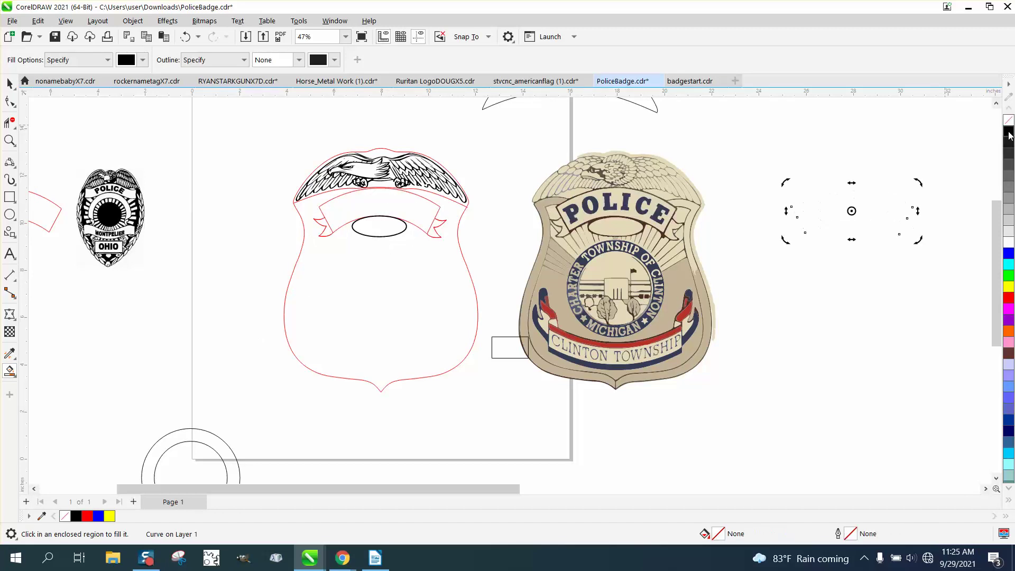
right_click(1009, 131)
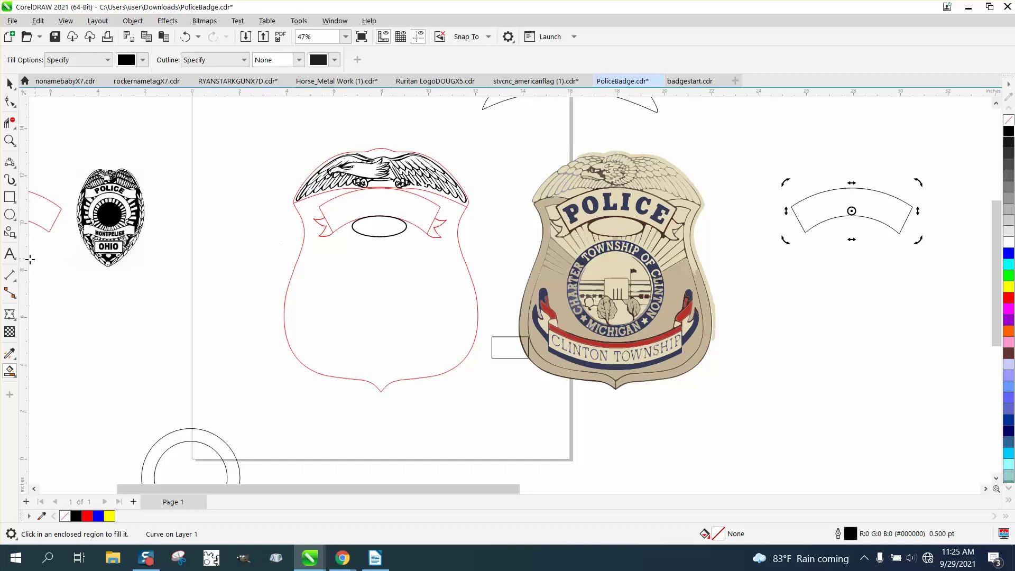
left_click(10, 254)
left_click(753, 356)
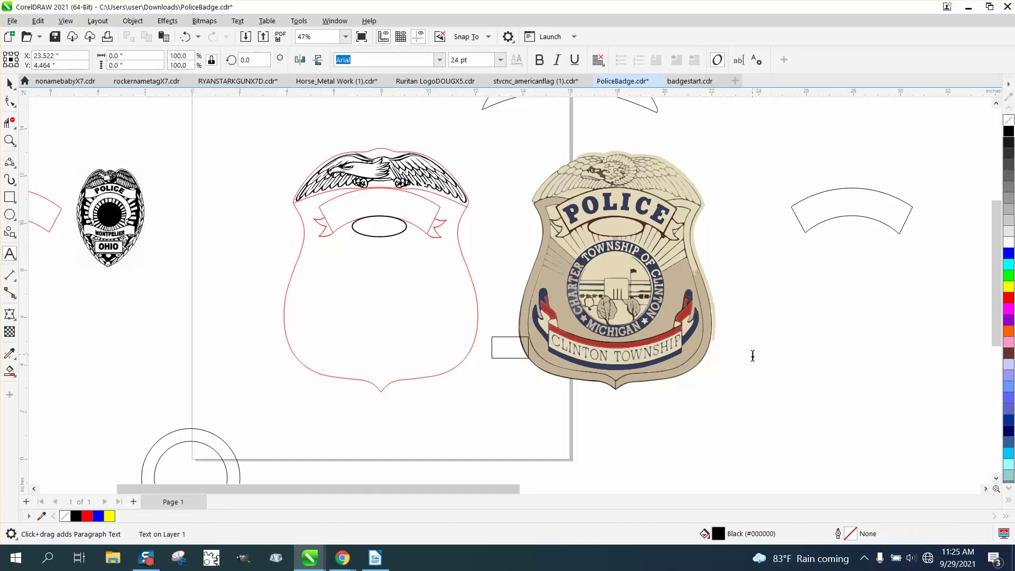
Type POLICE beside the badge, enlarge it and correct the typo
type("POLICE")
left_click_drag(779, 357, 876, 401)
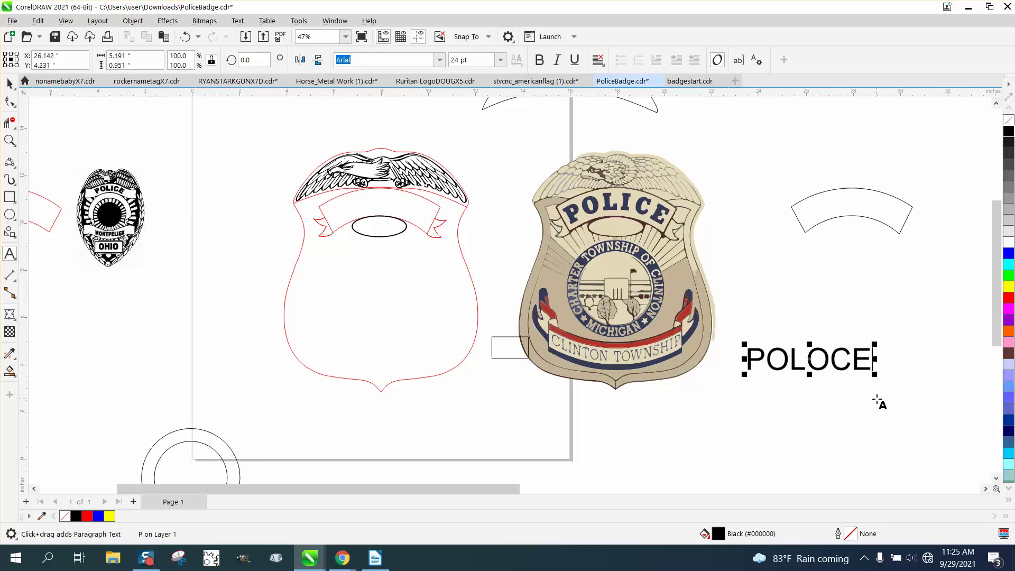
key("BackSpace")
key("BackSpace")
key("BackSpace")
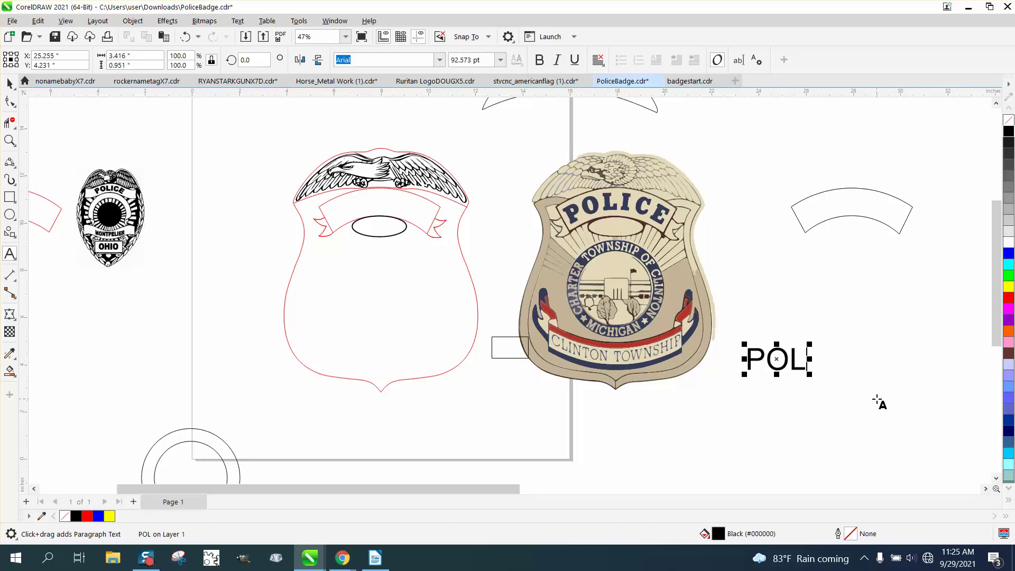
type("ICE")
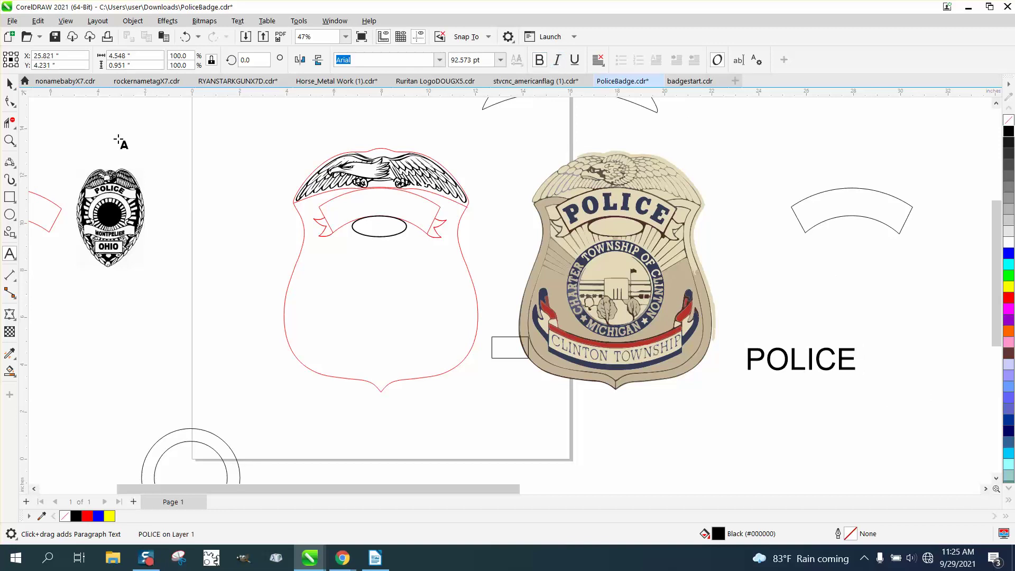
Make POLICE bold Times New Roman and move it just below the arch, slightly smaller
left_click(9, 84)
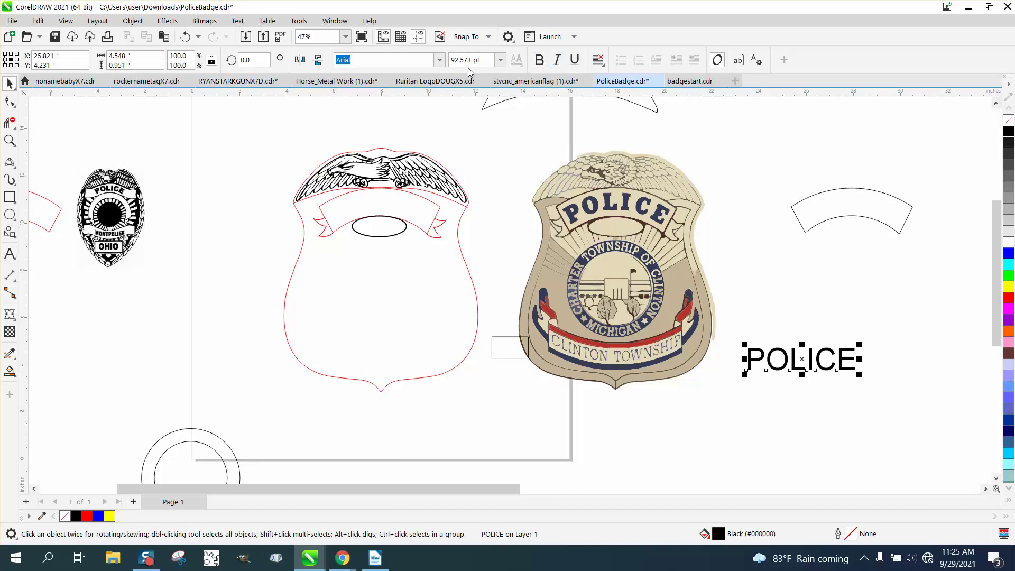
left_click(540, 60)
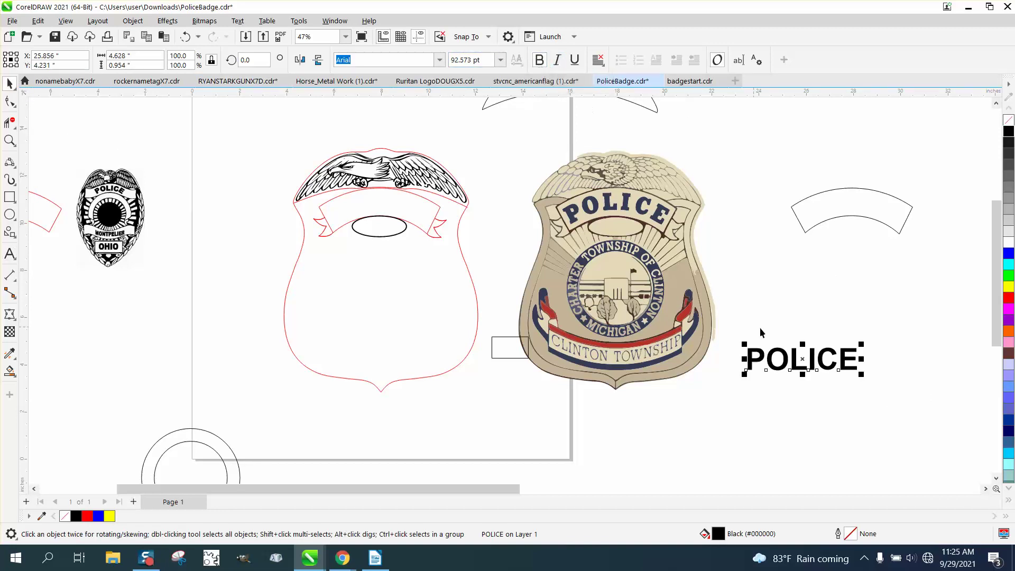
left_click(338, 60)
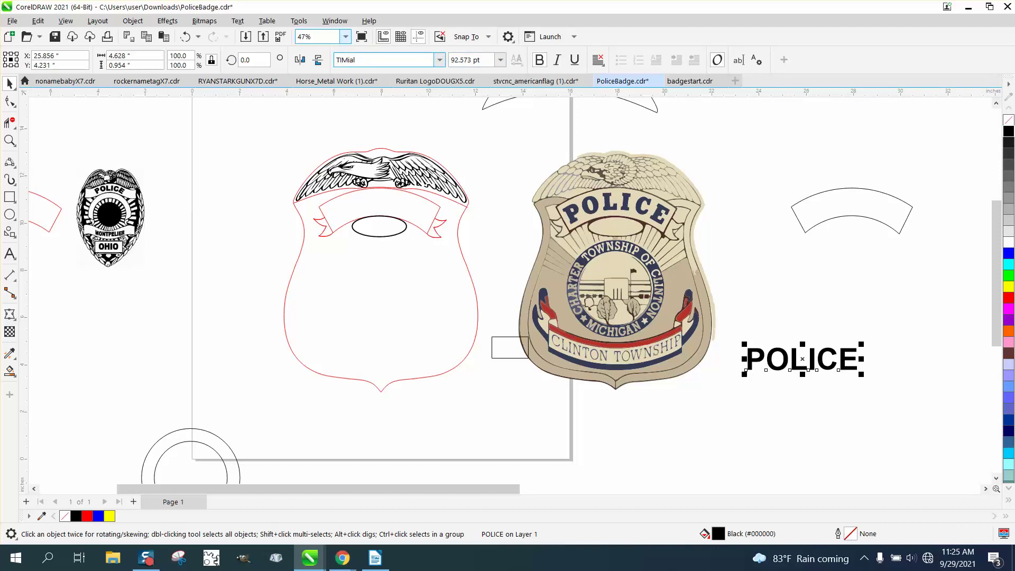
type("TIMe")
key("Return")
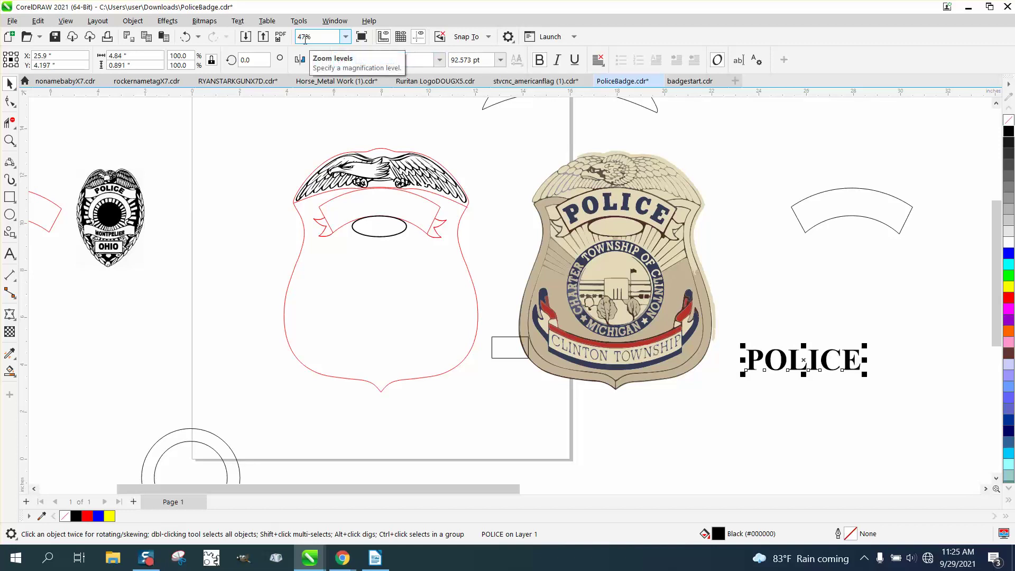
left_click(539, 61)
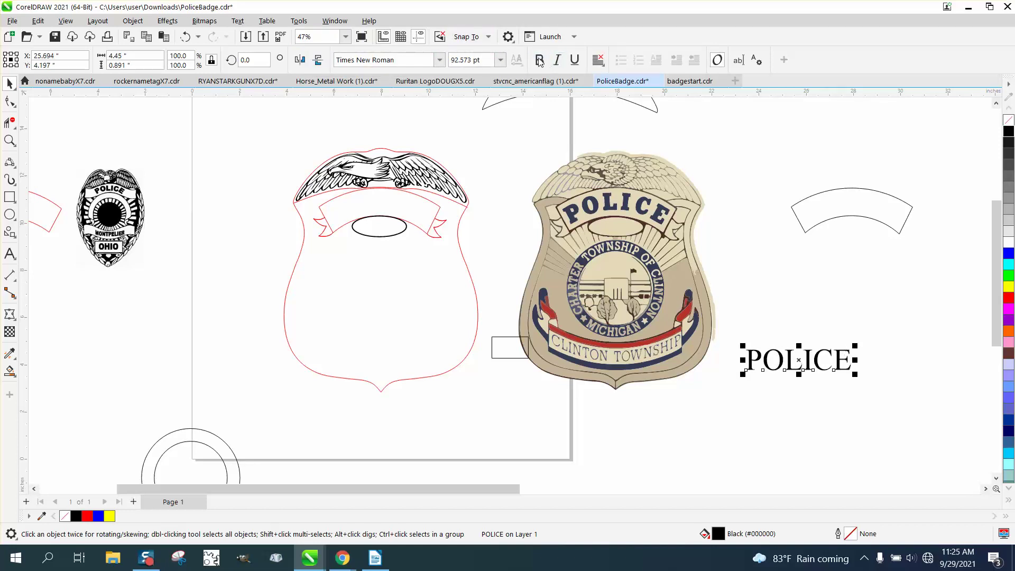
left_click(538, 60)
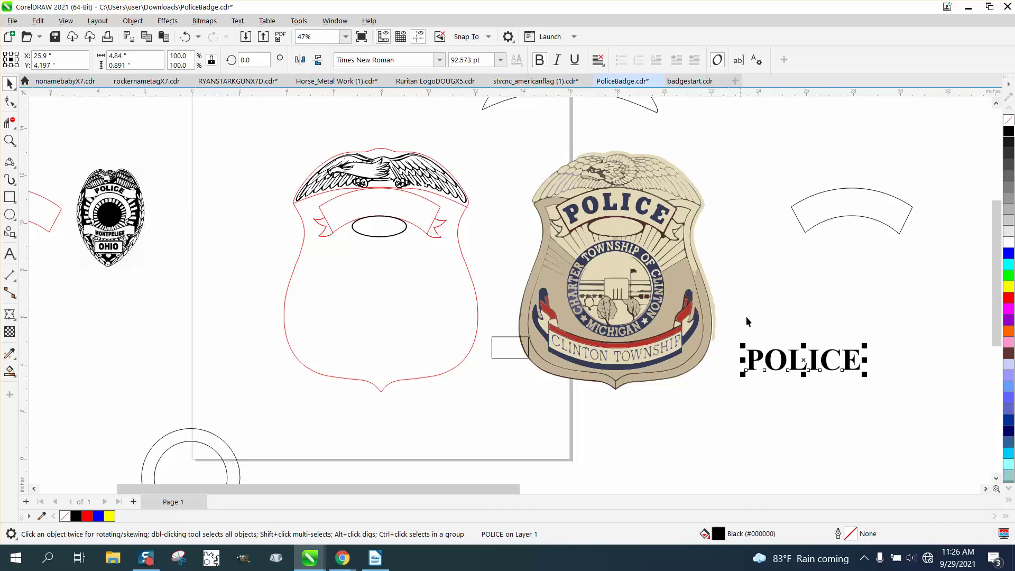
left_click_drag(805, 364, 853, 289)
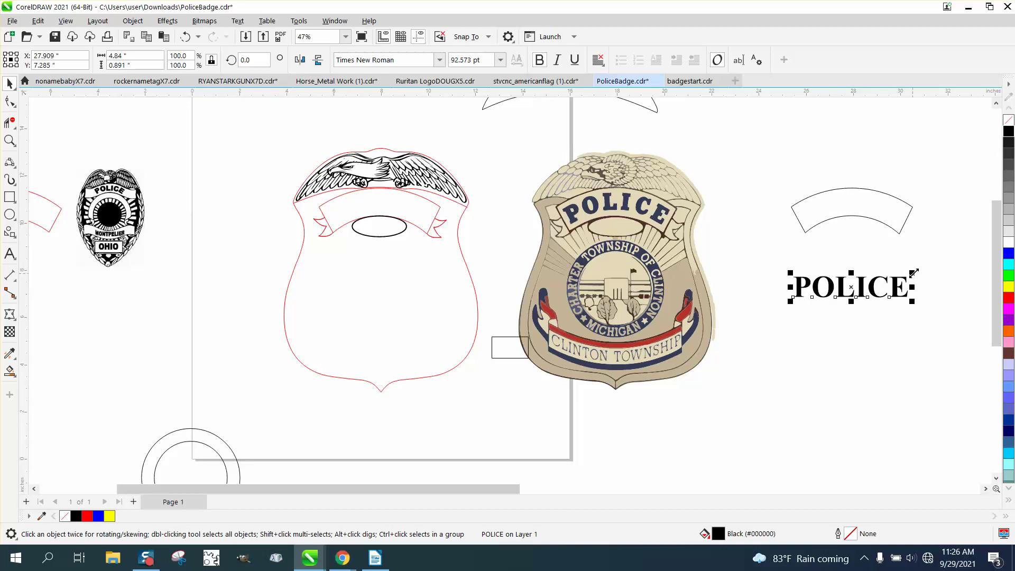
left_click_drag(913, 273, 911, 272)
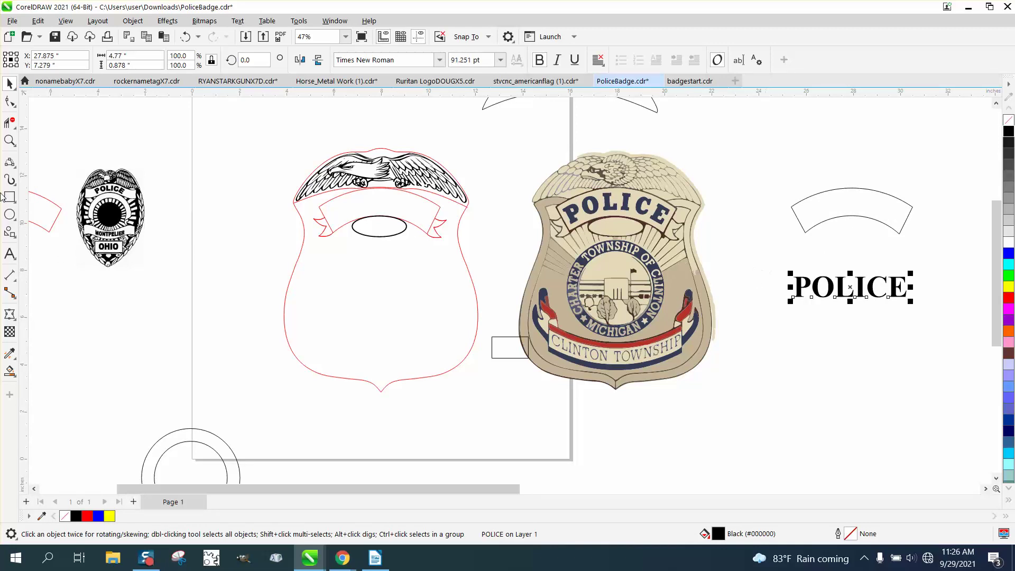
Break the arch at both end nodes and delete its top arc
left_click(10, 101)
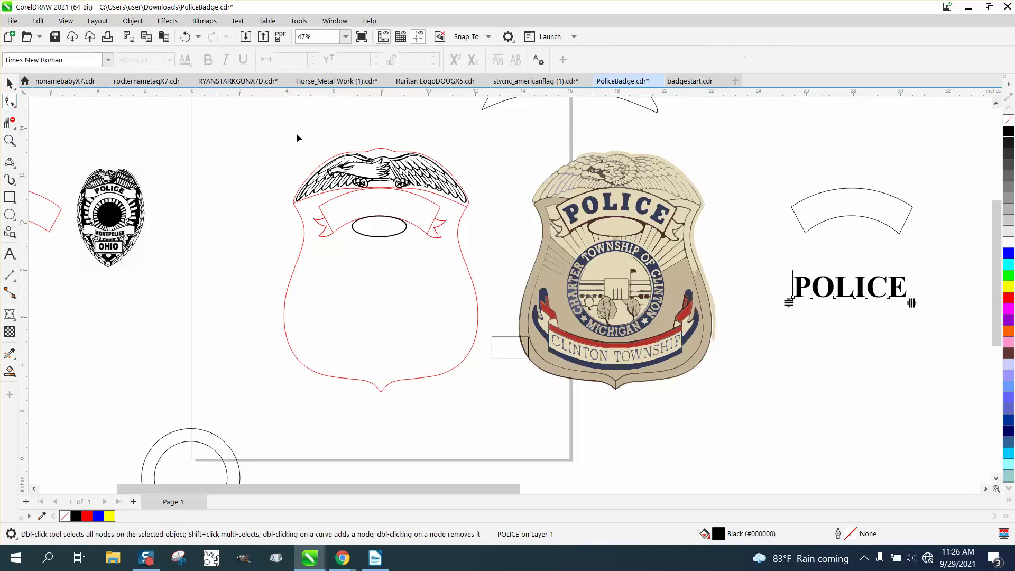
left_click(790, 206)
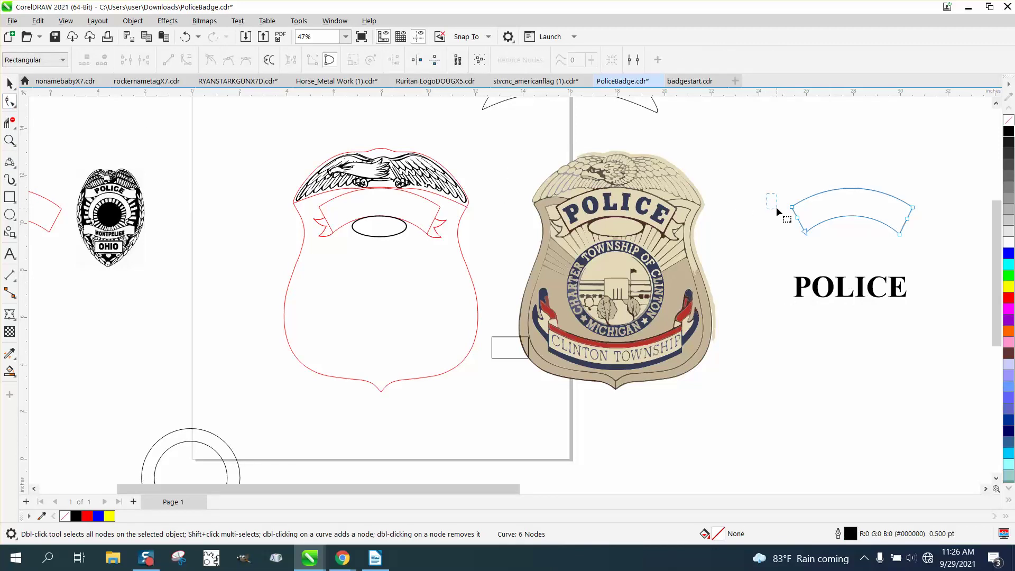
left_click_drag(776, 208, 797, 209)
right_click(796, 209)
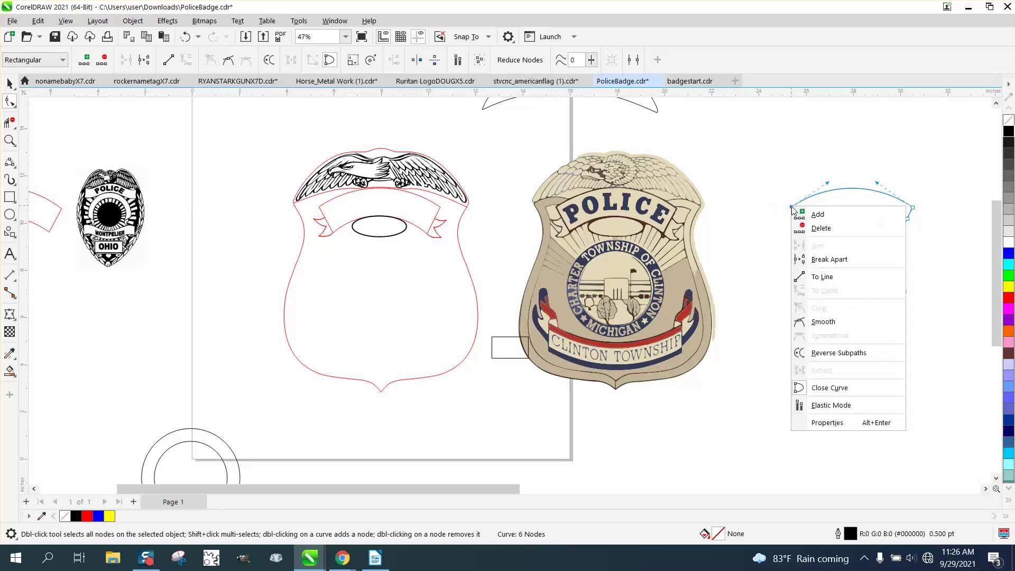
left_click(831, 261)
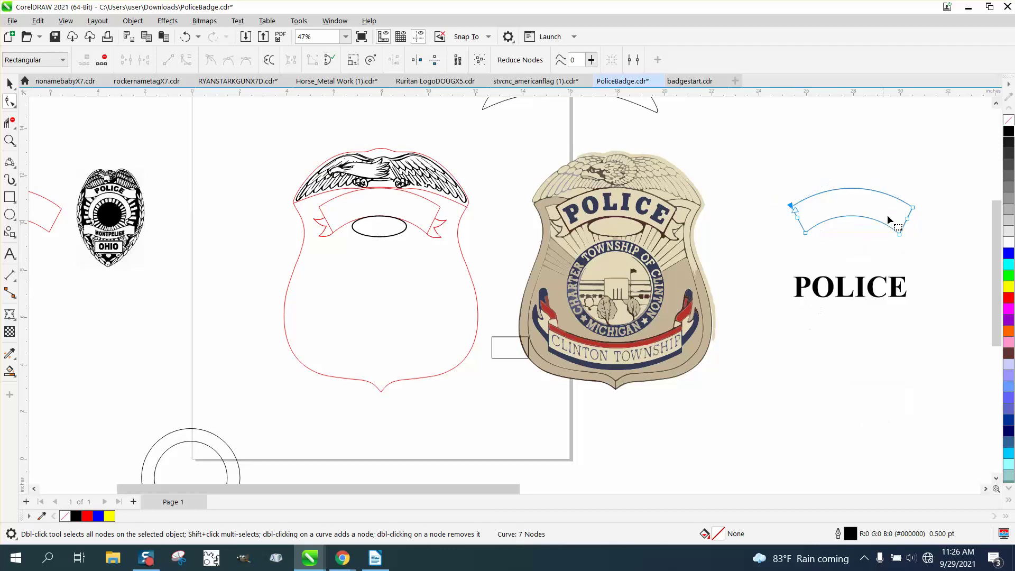
left_click_drag(916, 210, 916, 210)
right_click(916, 210)
left_click(938, 261)
left_click(9, 122)
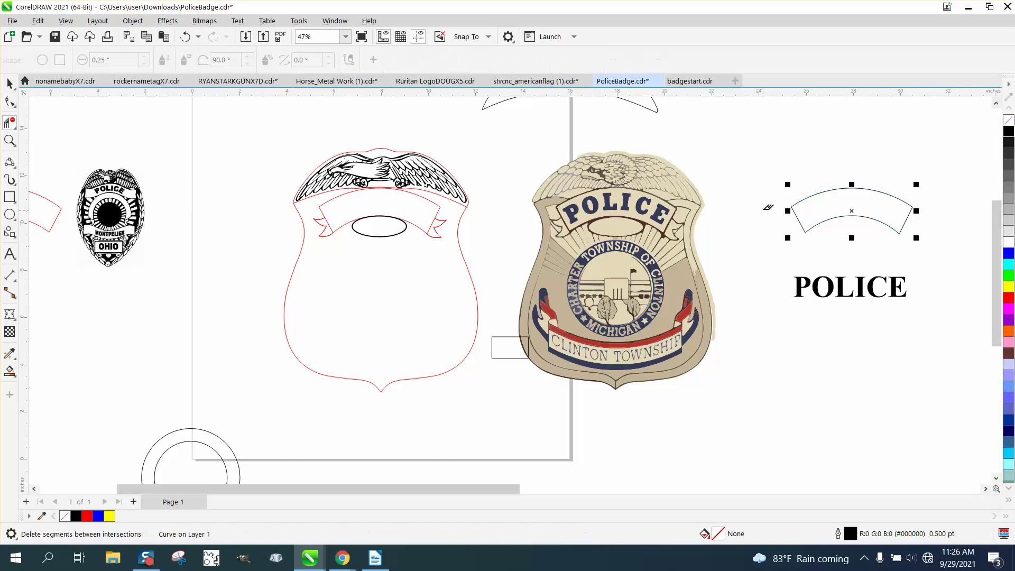
left_click(841, 188)
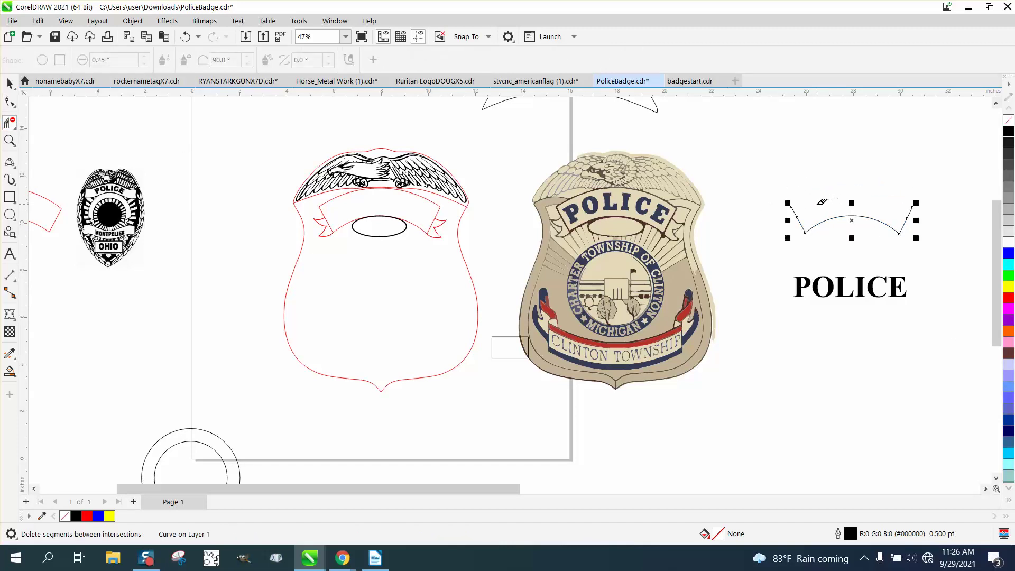
Break the remaining curve apart and delete both slanted side lines
left_click(4, 141)
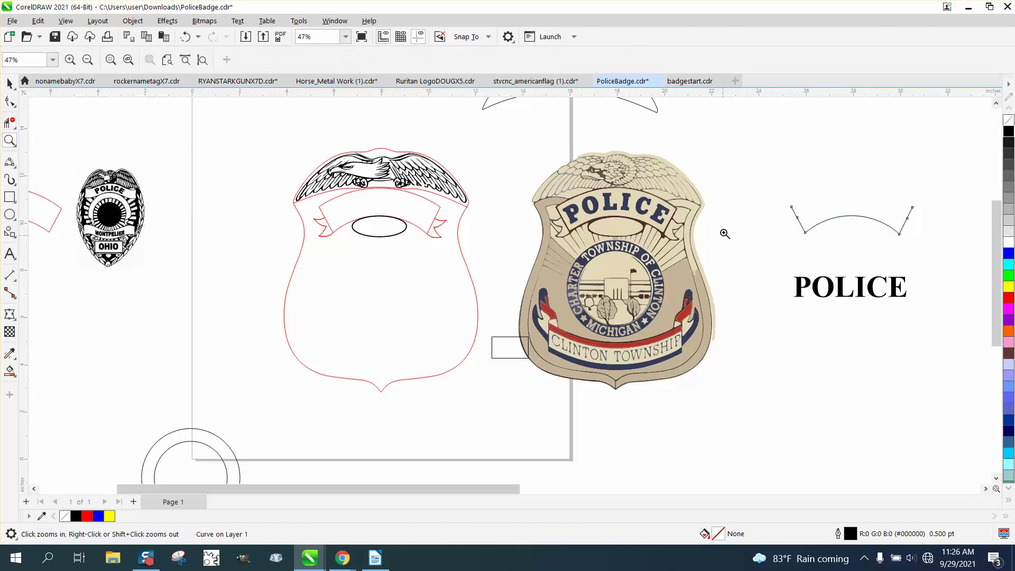
left_click_drag(752, 179, 947, 260)
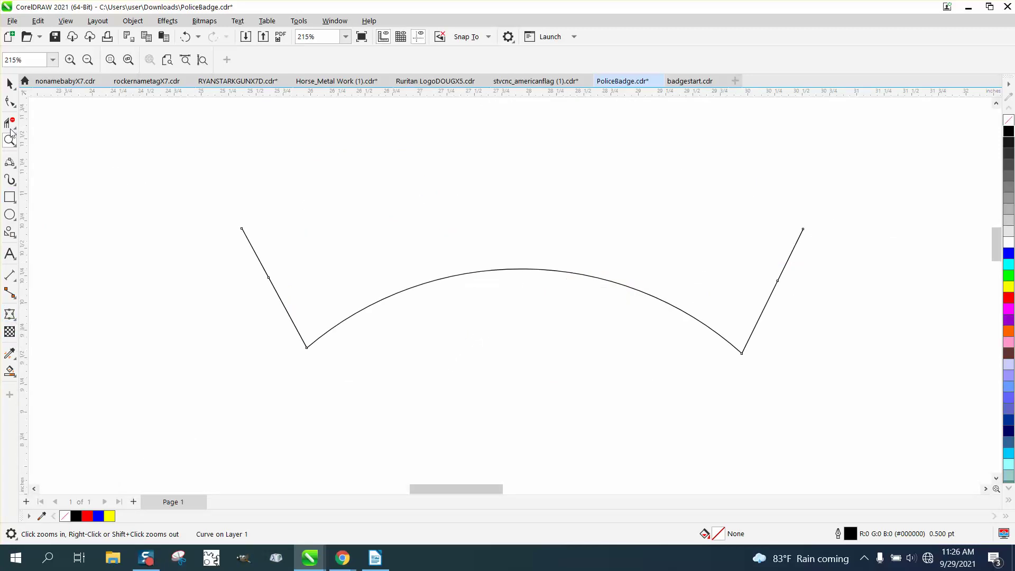
left_click(9, 101)
left_click_drag(249, 309, 802, 382)
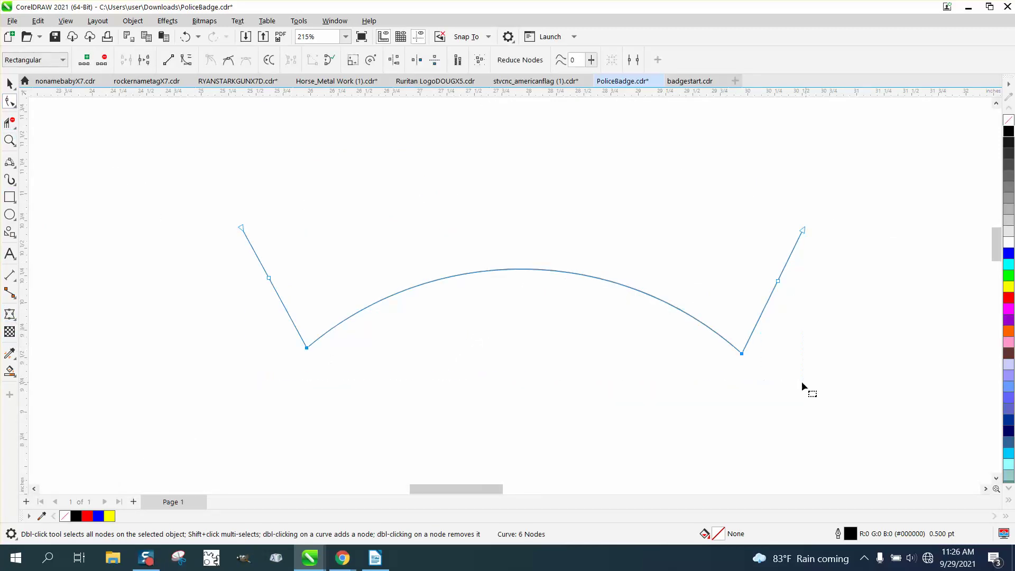
right_click(742, 359)
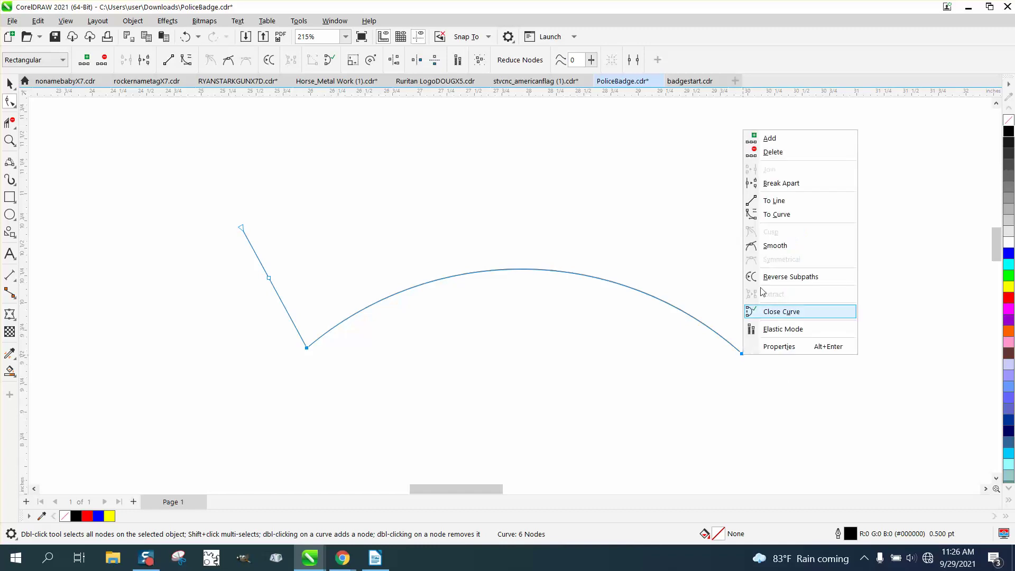
left_click(772, 183)
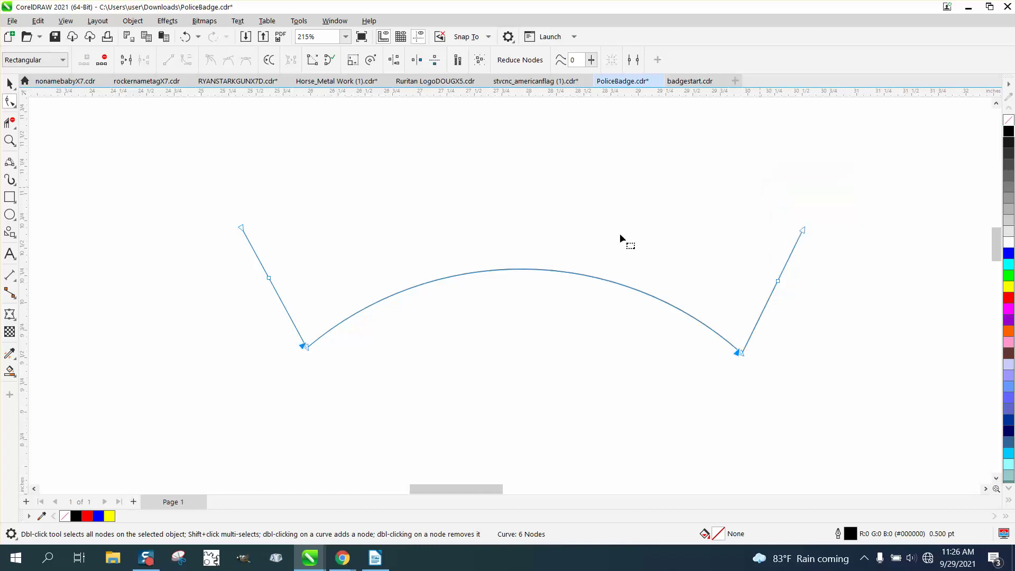
left_click(9, 123)
left_click(247, 241)
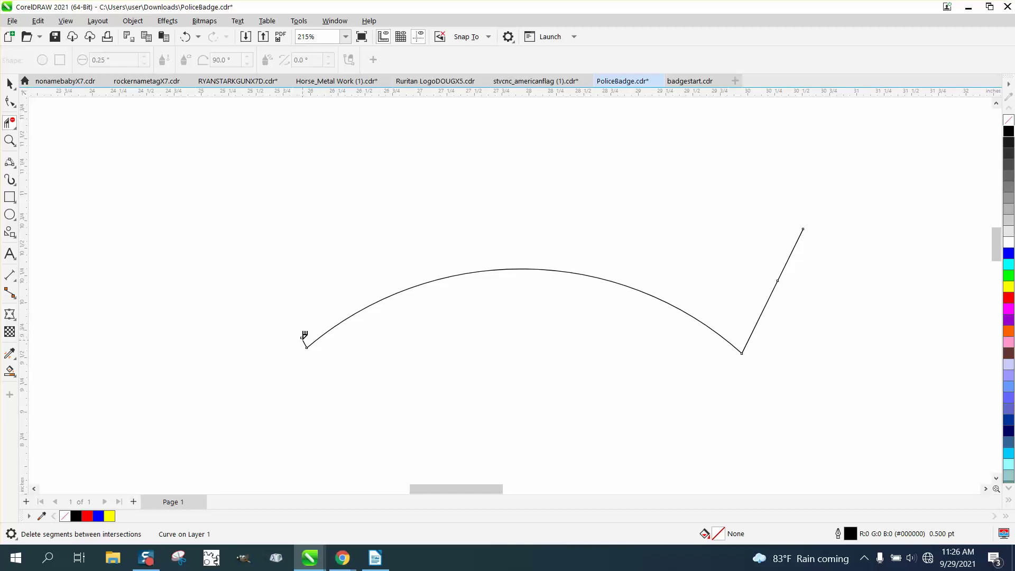
left_click_drag(752, 277, 817, 294)
scroll(406, 248, "down", 4)
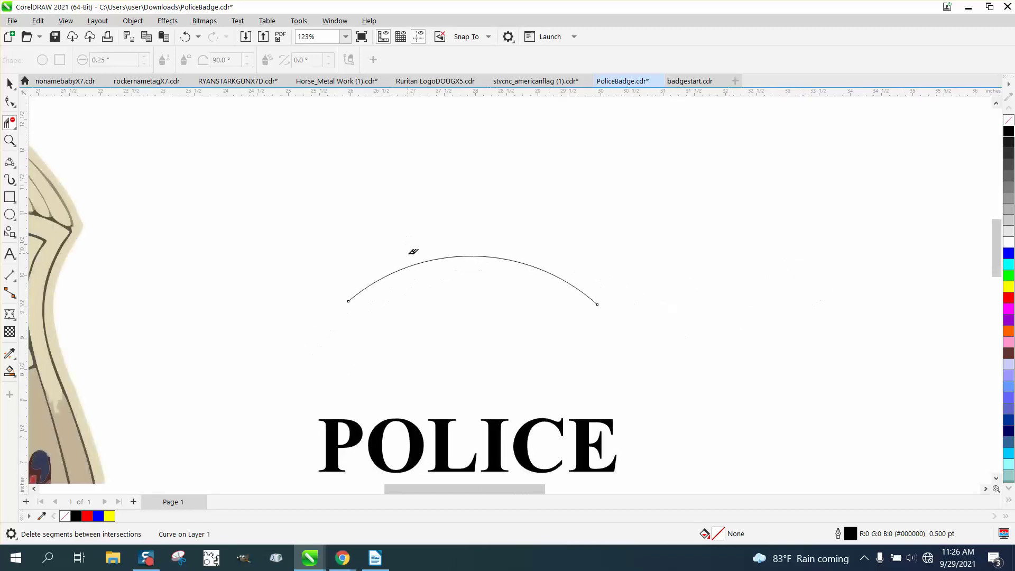
Move POLICE just above the arc and shrink it slightly
left_click(9, 84)
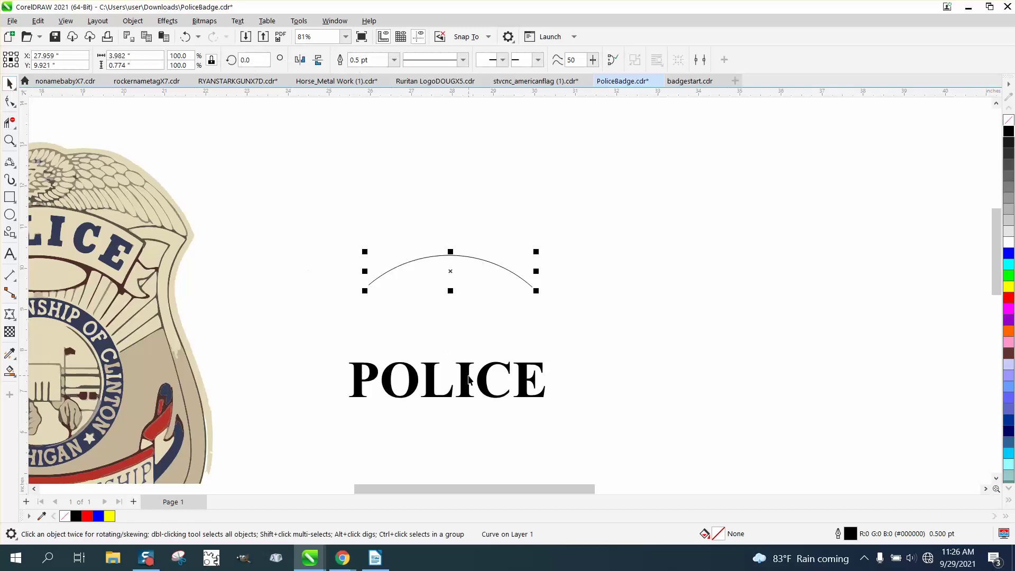
left_click_drag(468, 380, 468, 233)
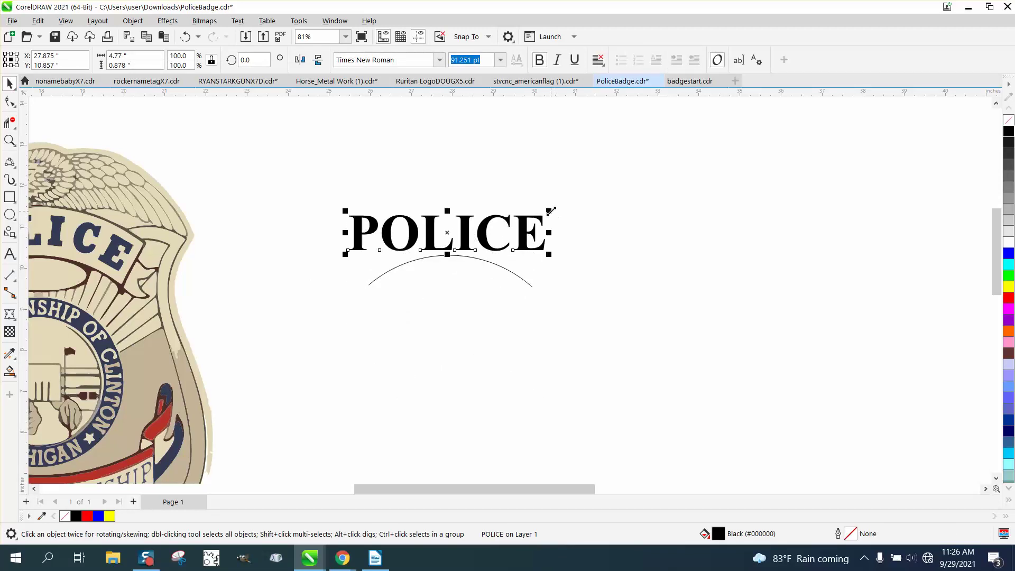
left_click_drag(551, 211, 531, 215)
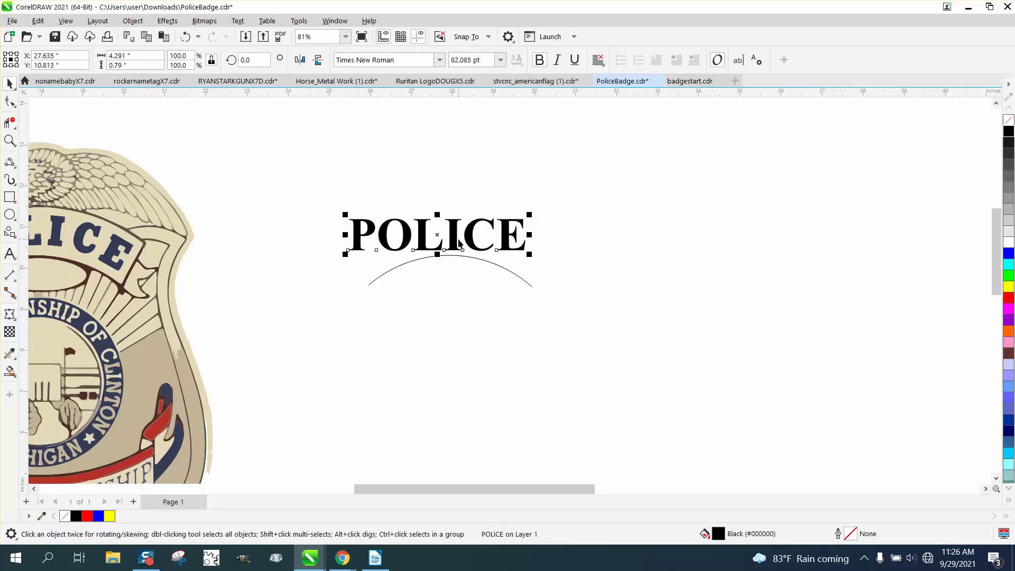
left_click_drag(459, 243, 476, 237)
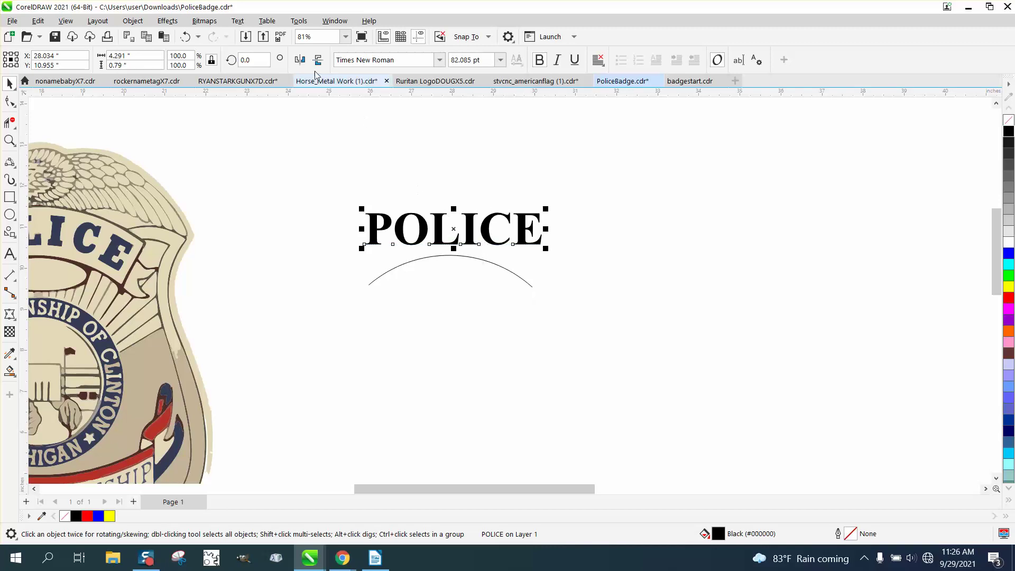
Fit the POLICE text to the arc with Text > Fit Text to Path
left_click(238, 21)
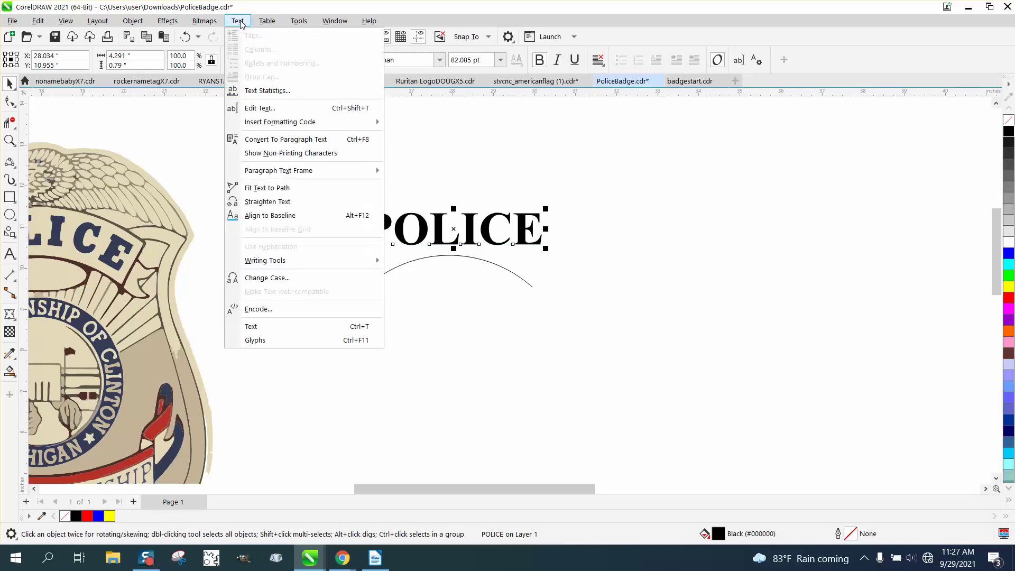
left_click(276, 189)
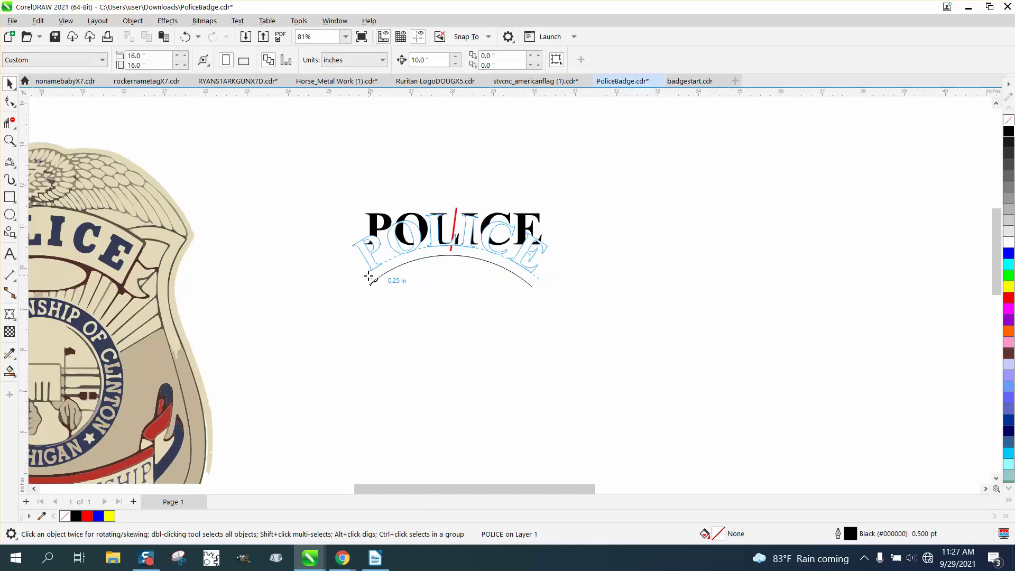
left_click(369, 276)
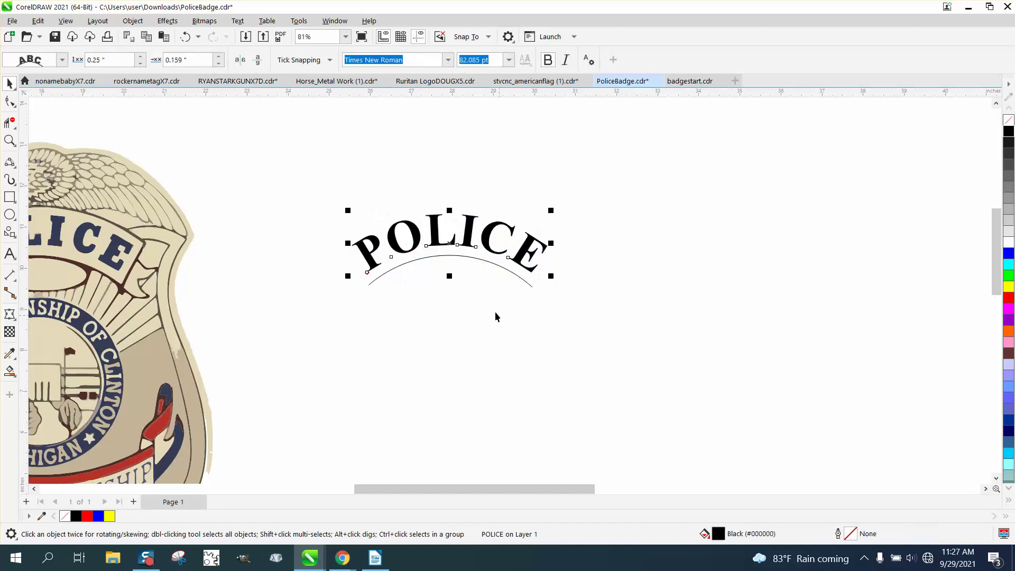
scroll(472, 296, "down", 3)
scroll(475, 291, "down", 2)
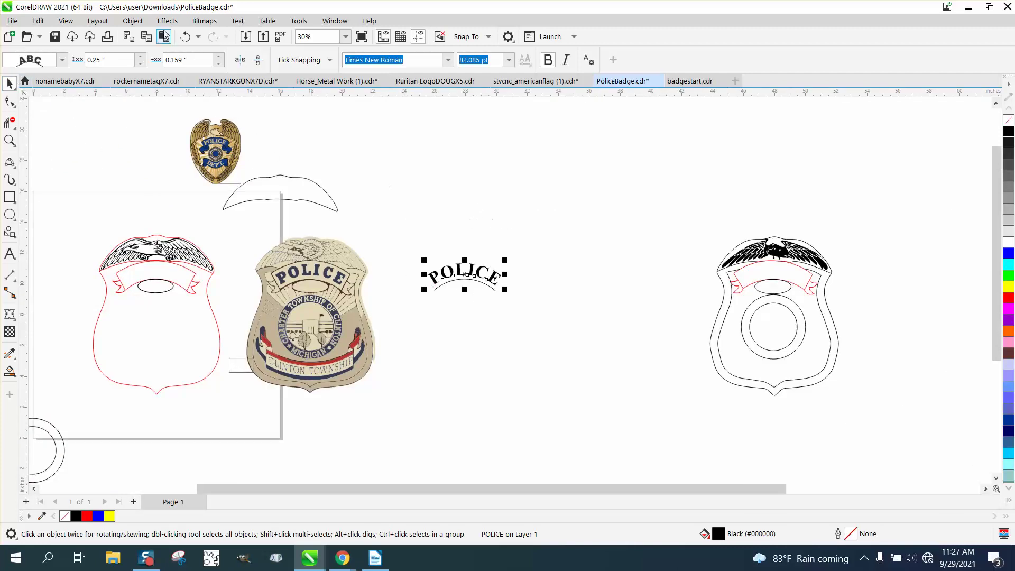
Break the curved POLICE text apart from its arc and nudge it 20 inches left into the banner
left_click(133, 21)
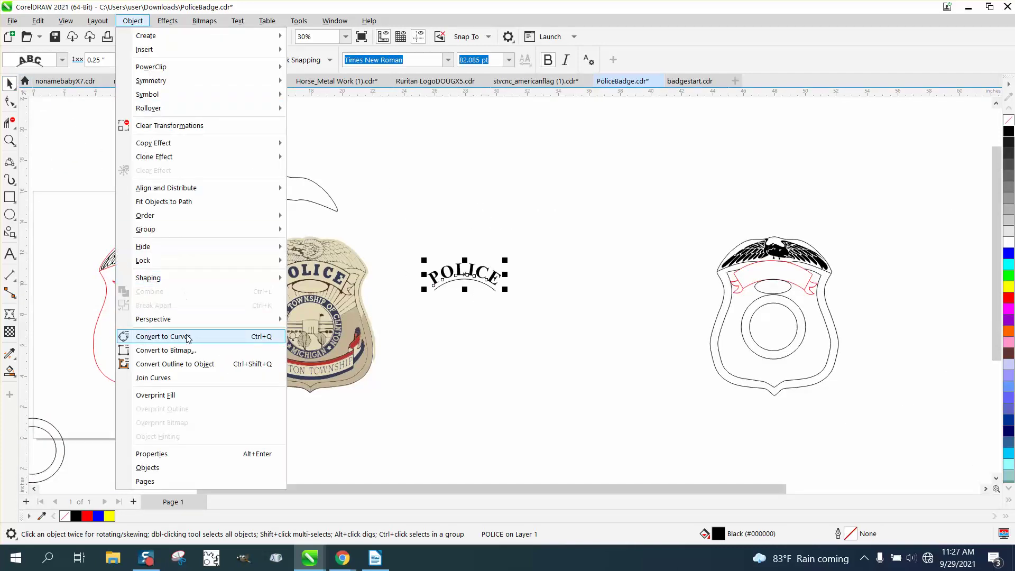
left_click_drag(401, 227, 565, 336)
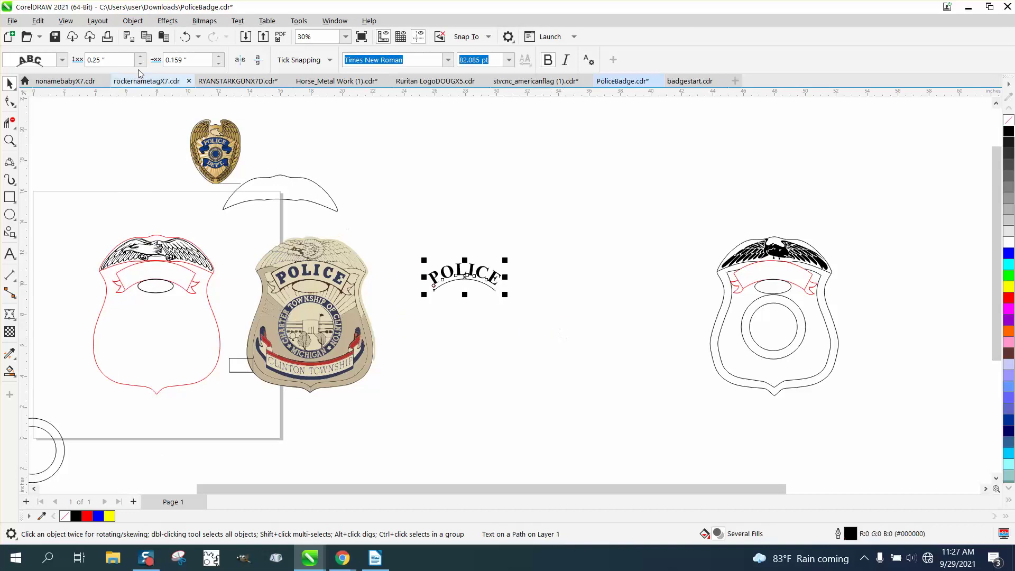
left_click(133, 21)
left_click(161, 305)
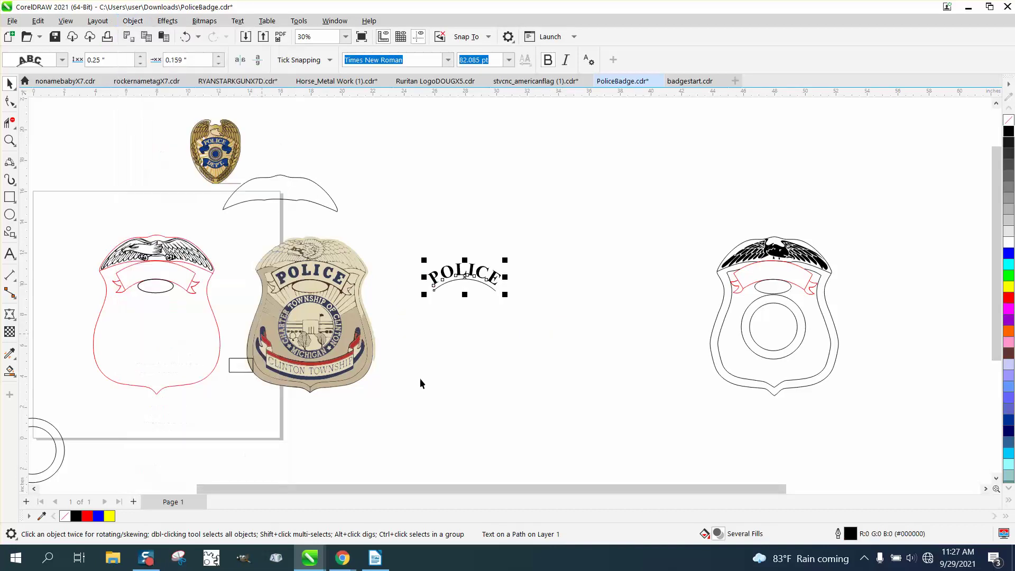
left_click(419, 378)
left_click(461, 274)
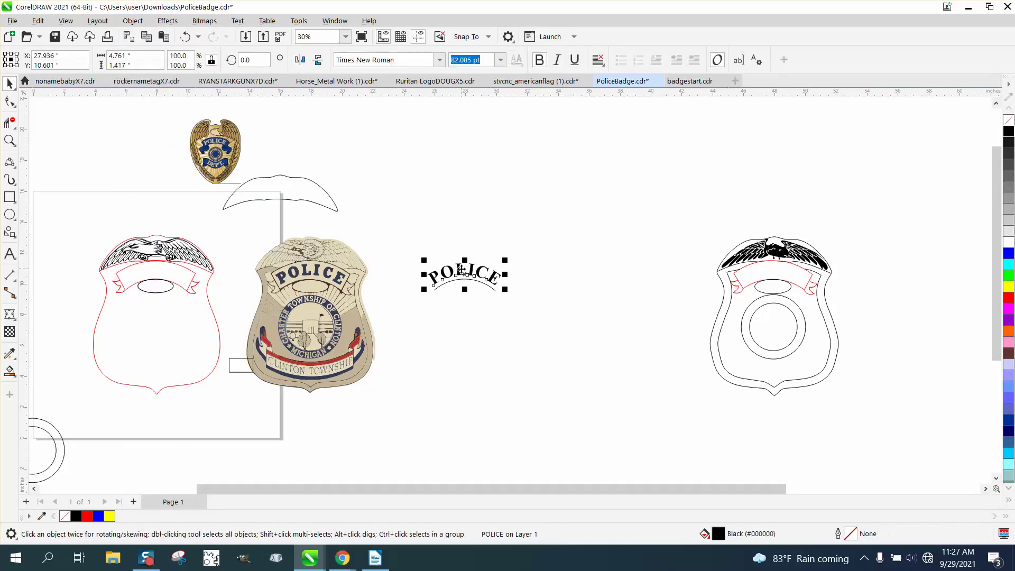
key("Left")
key("Left")
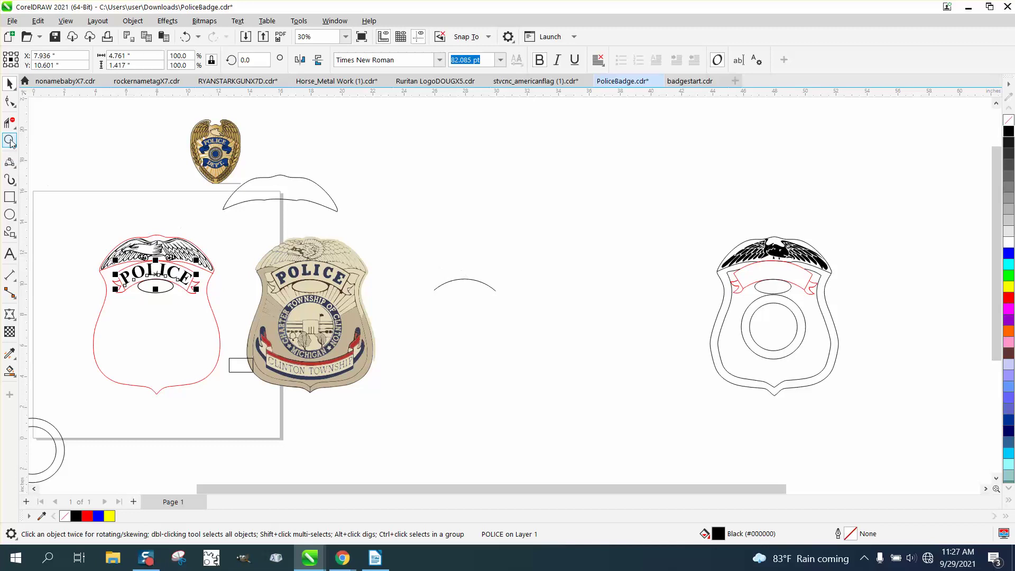
Zoom in to check POLICE in the banner and delete the leftover arc
left_click(9, 140)
left_click_drag(87, 238, 251, 321)
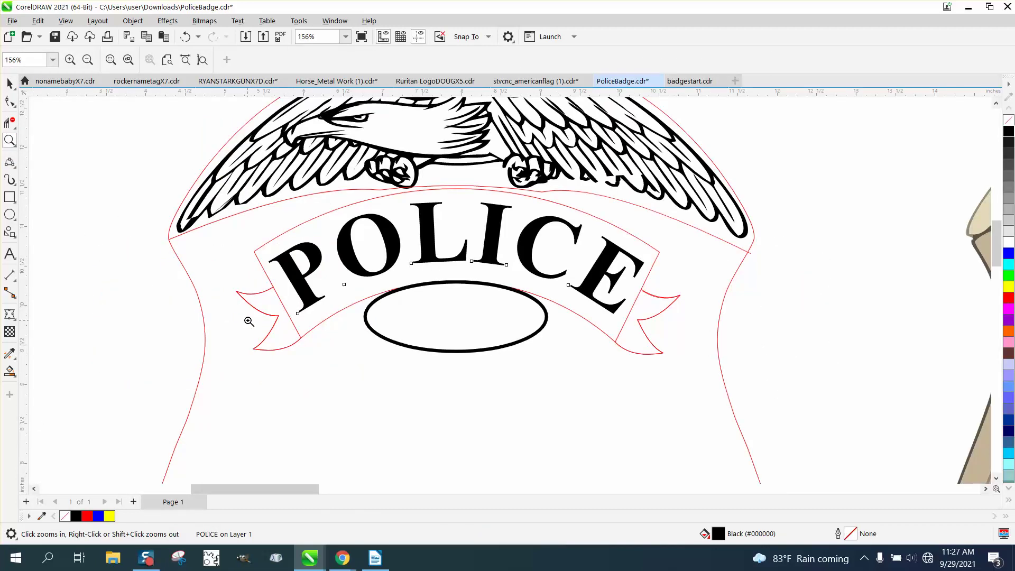
scroll(223, 301, "down", 3)
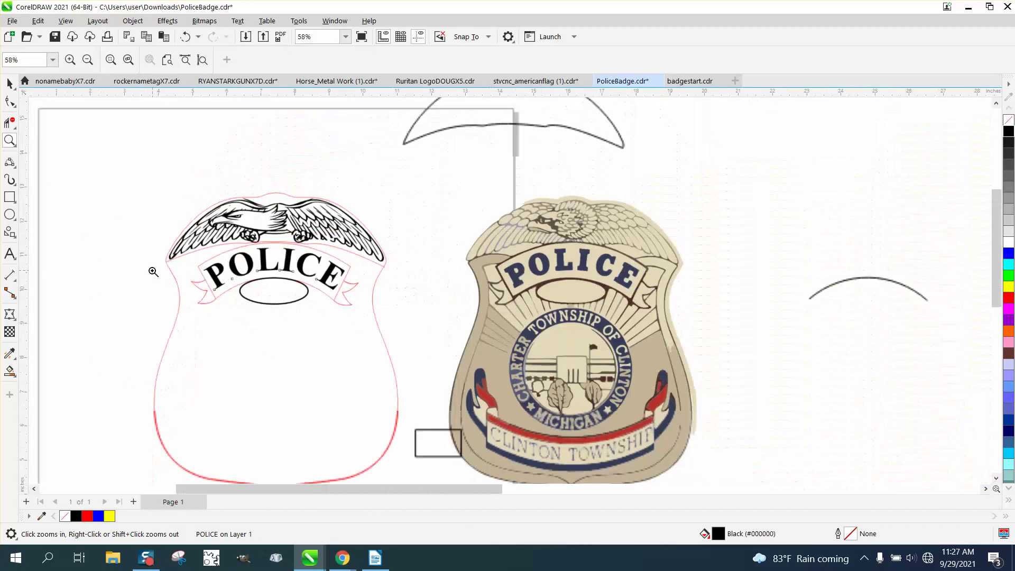
left_click(9, 83)
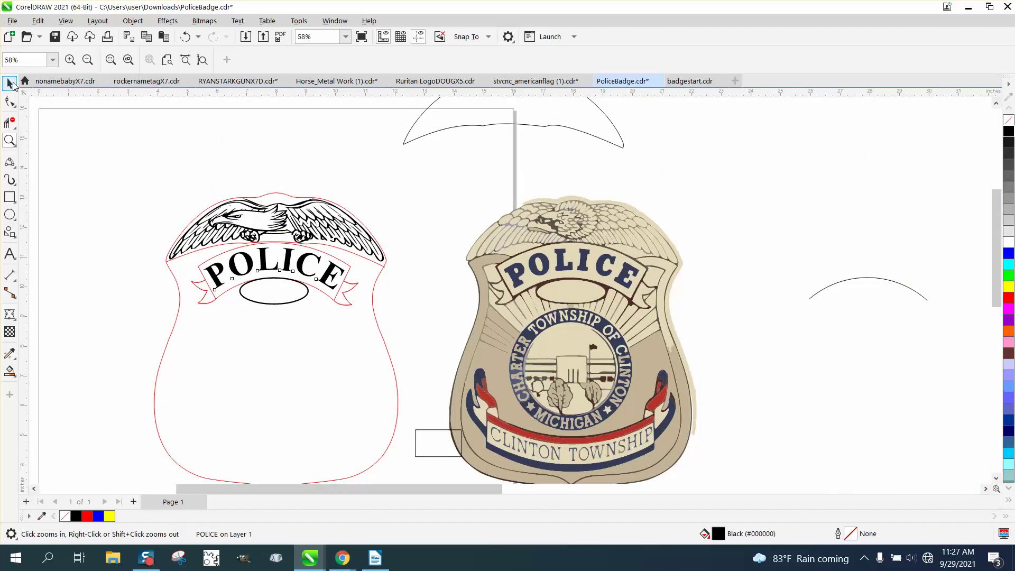
left_click(852, 278)
key("XF86Calculator")
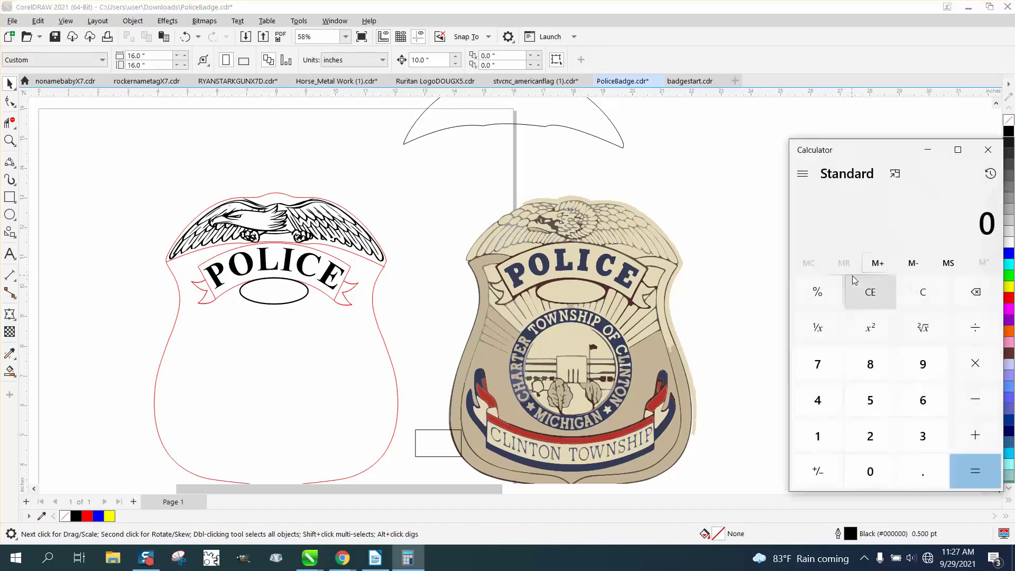
left_click(985, 154)
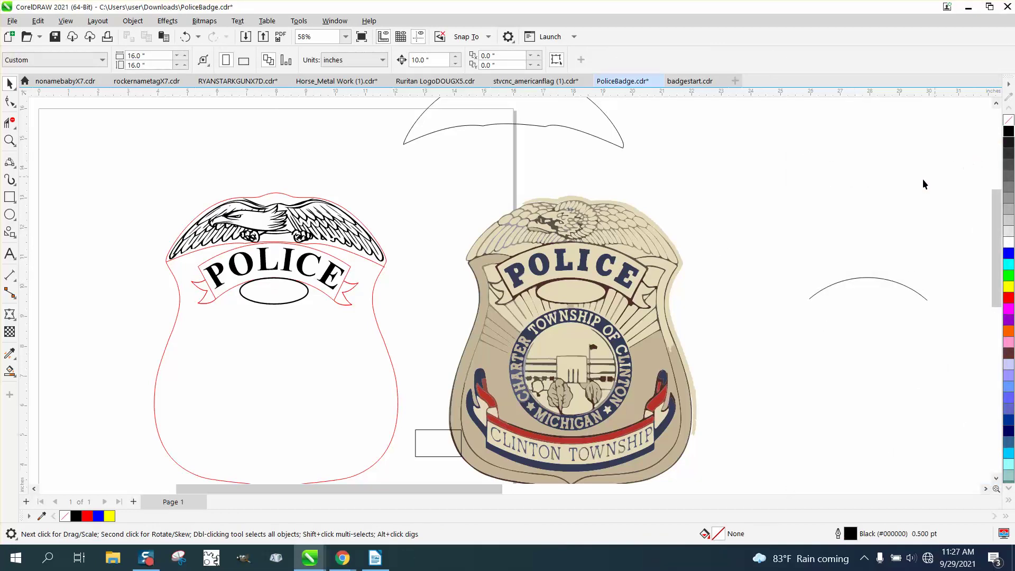
left_click(870, 280)
key("Delete")
scroll(296, 277, "down", 1)
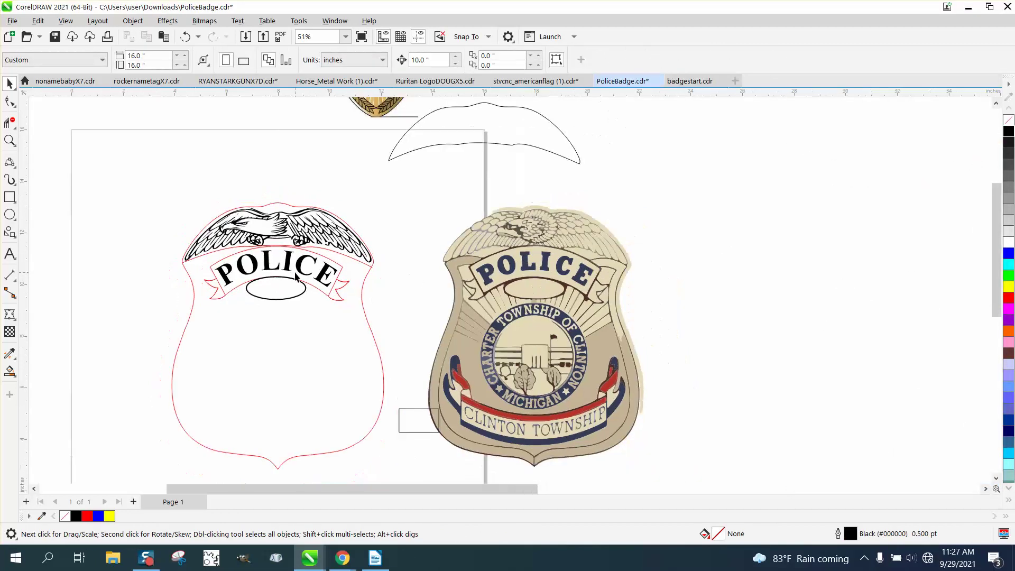
left_click(517, 350)
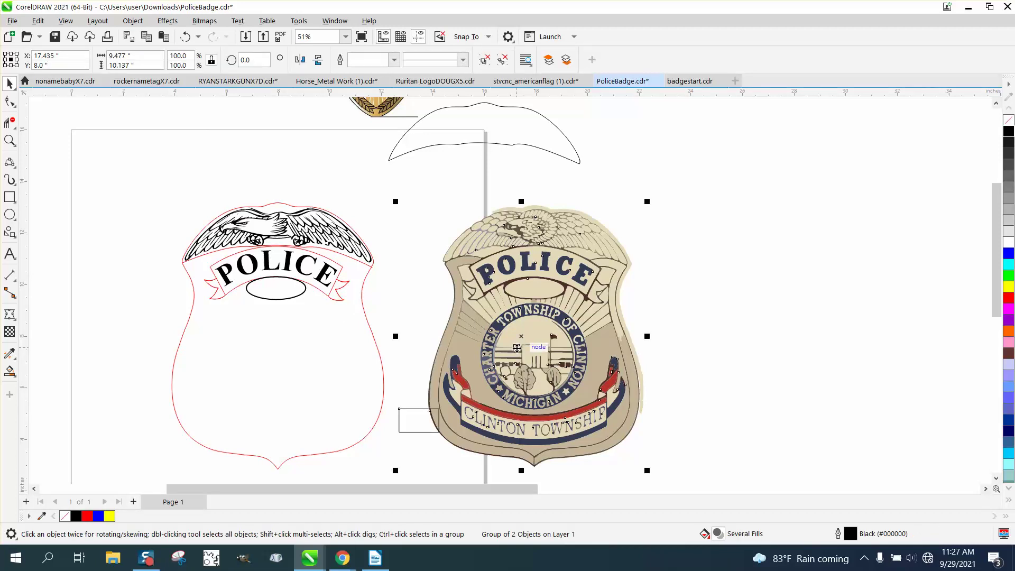
Nudge the badge reference 10 inches onto the red outline and zoom in on the seal
key("Left")
left_click(10, 140)
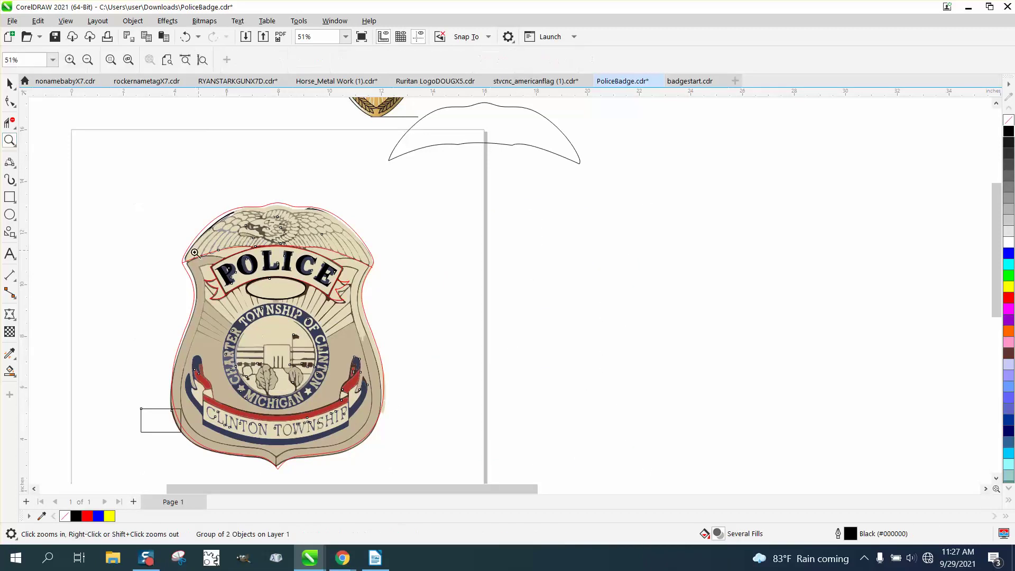
left_click_drag(196, 254, 483, 453)
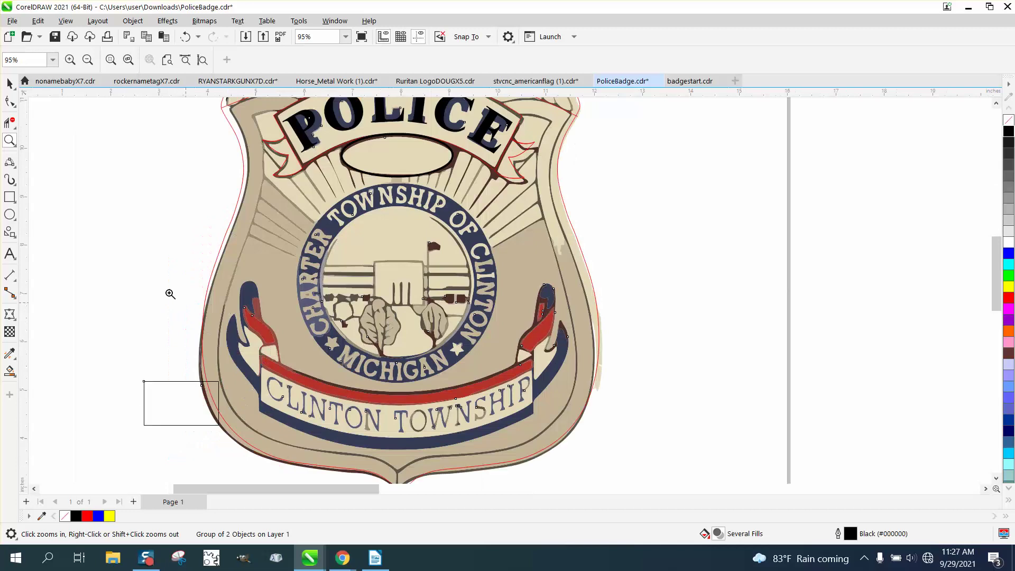
Draw a 3.118-inch circle, centre it on the page and lower it onto the seal's inner ring
left_click(10, 215)
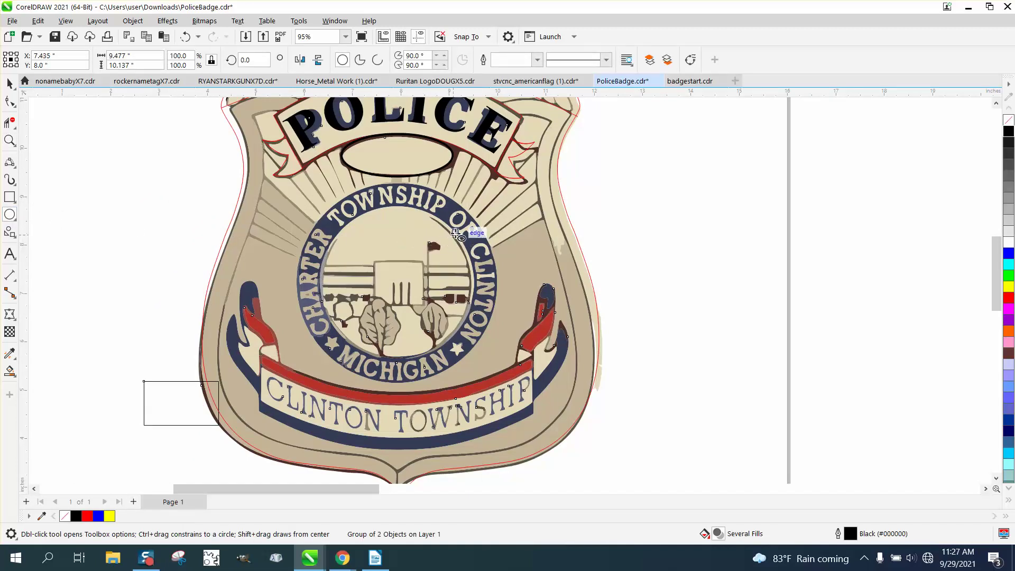
left_click_drag(456, 233, 311, 380)
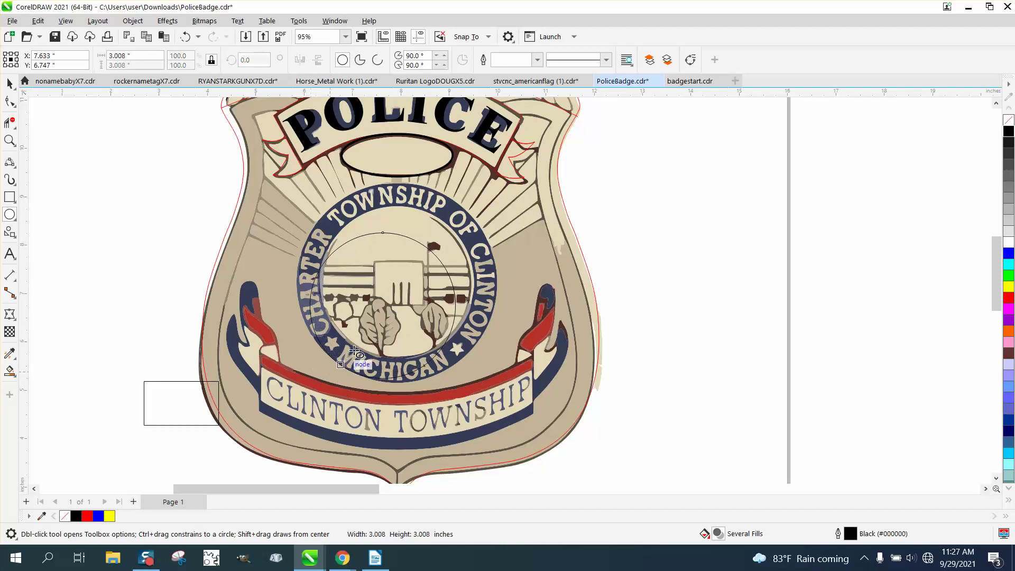
key("space")
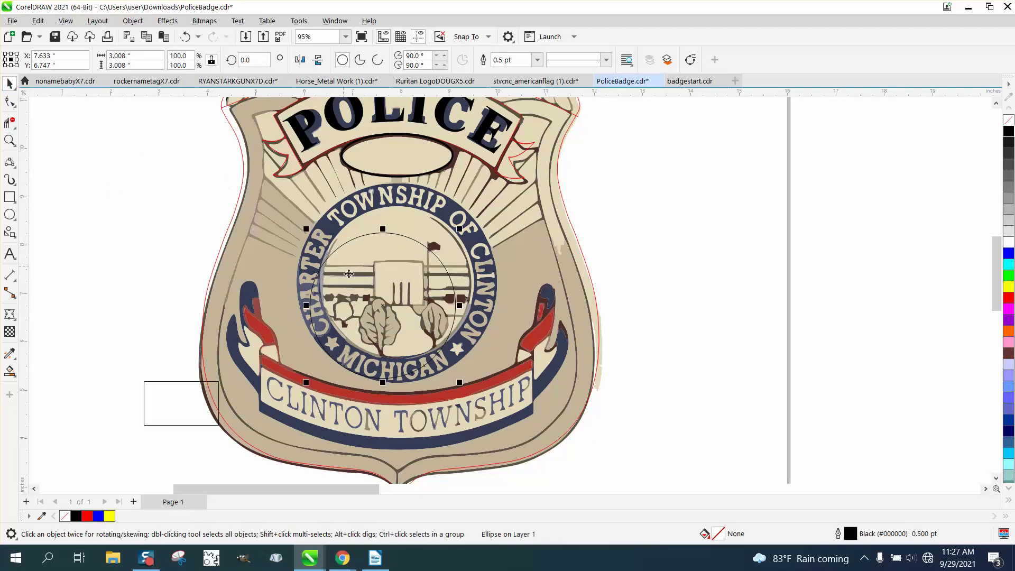
left_click_drag(389, 312, 400, 284)
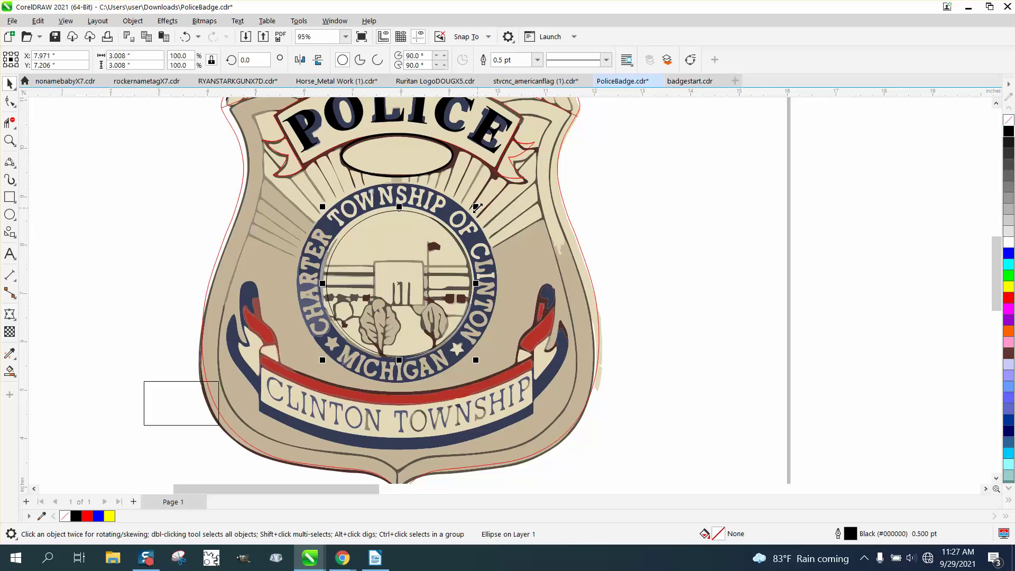
left_click_drag(477, 206, 482, 204)
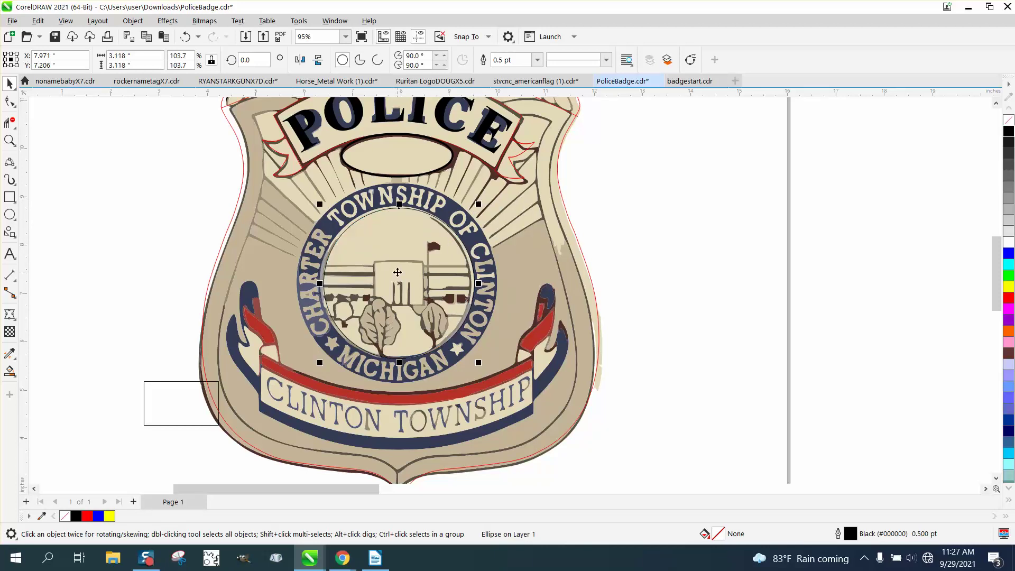
left_click_drag(390, 285, 398, 283)
key("p")
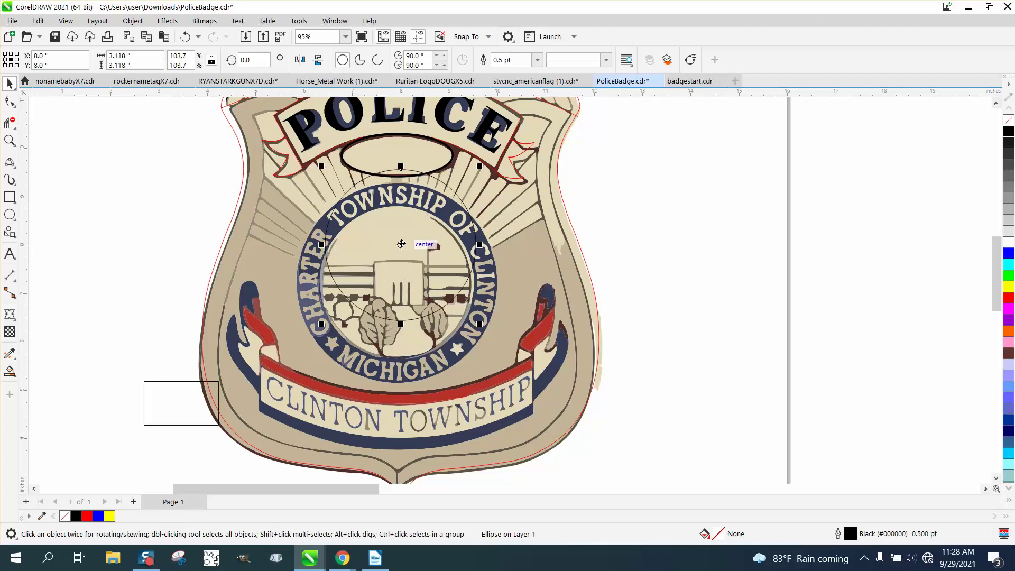
left_click_drag(401, 244, 398, 278)
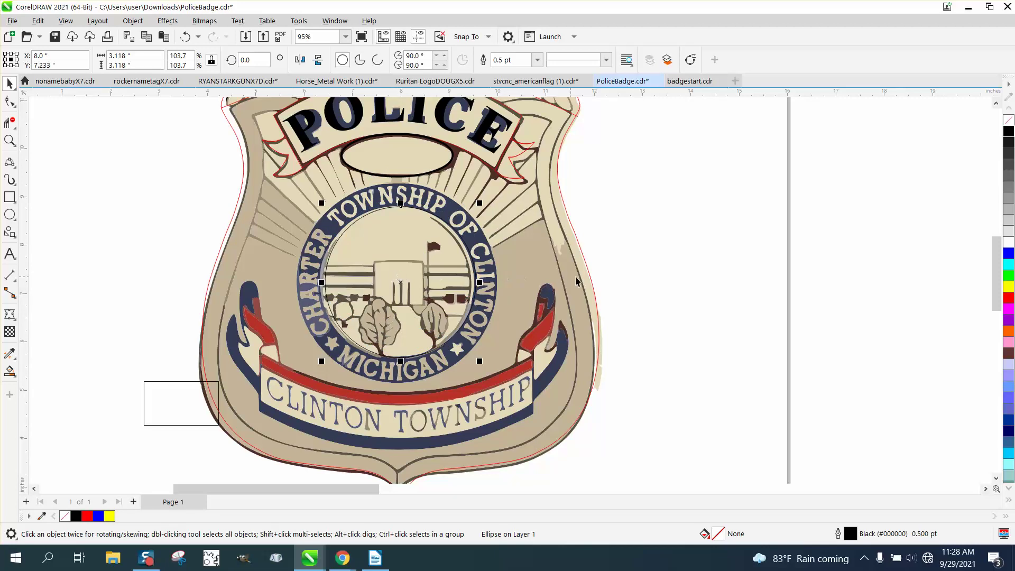
Set a small nudge distance, give the seal circle a red outline and nudge it slightly left
left_click(656, 273)
left_click_drag(429, 61, 402, 61)
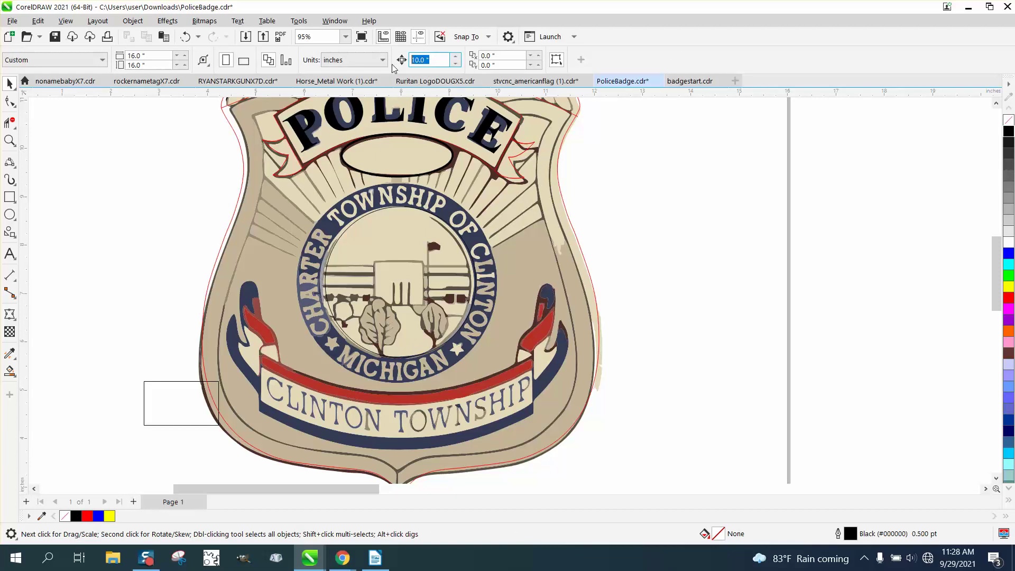
type(".")
left_click(400, 207)
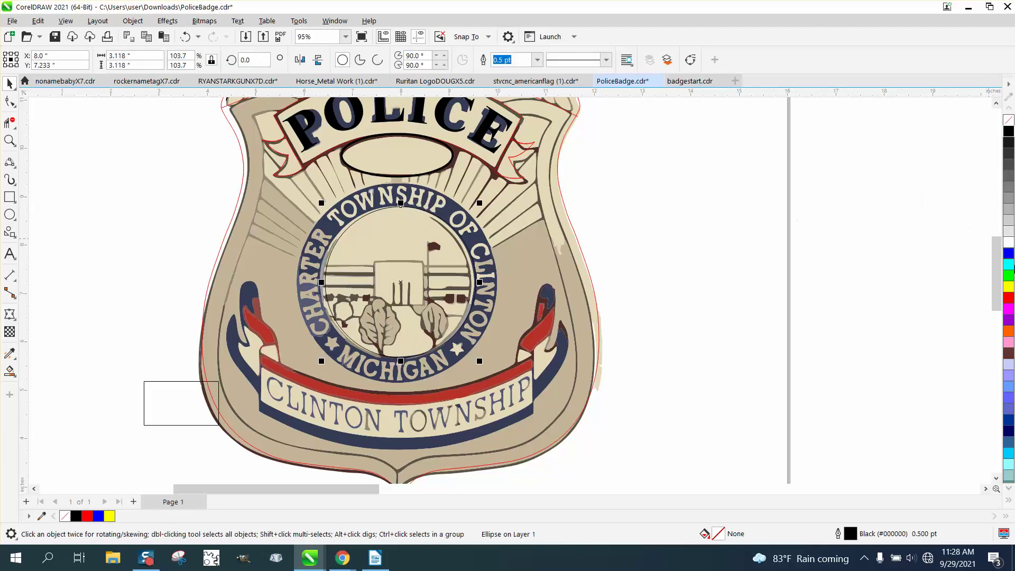
right_click(1007, 287)
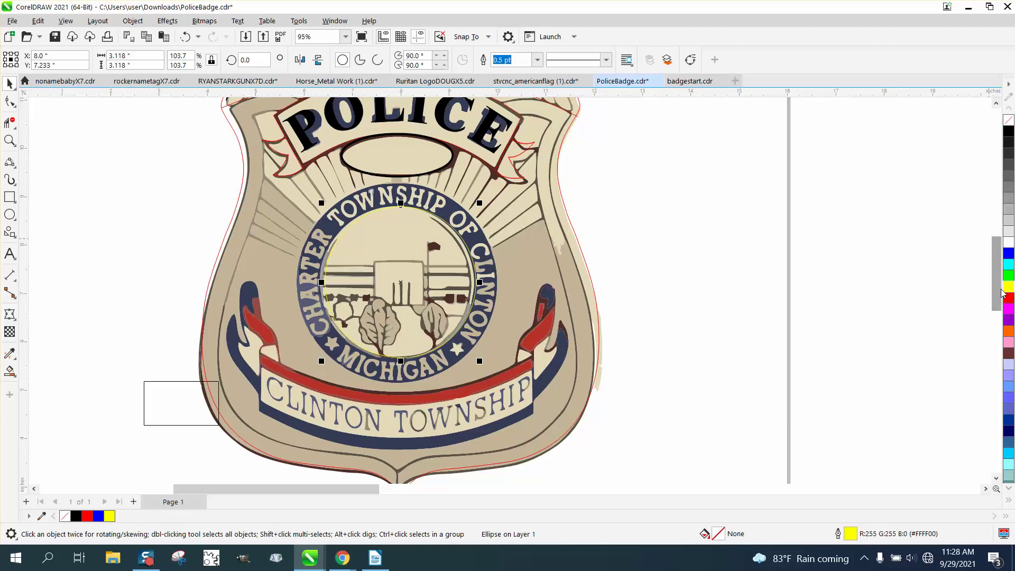
right_click(1009, 299)
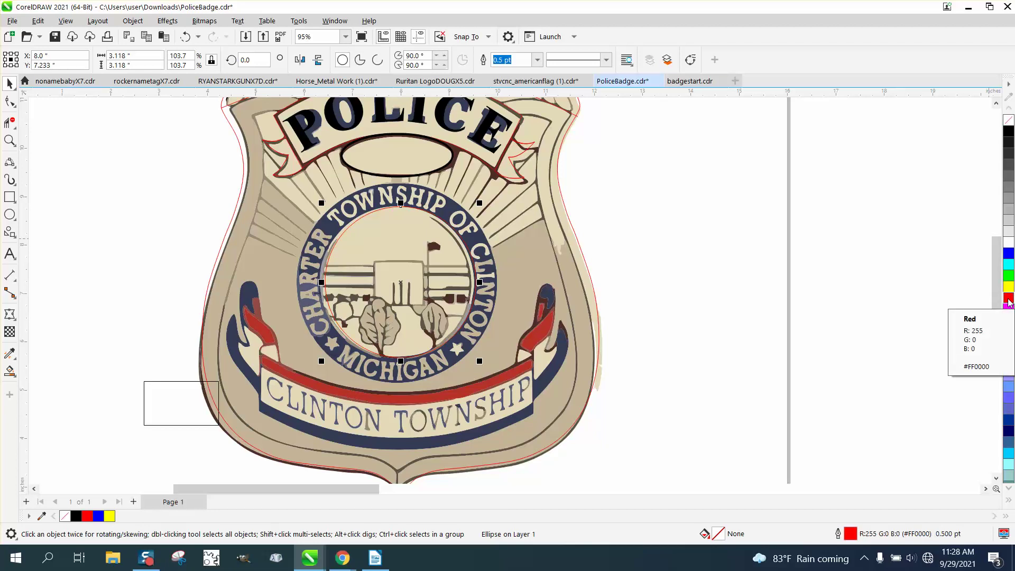
key("Left")
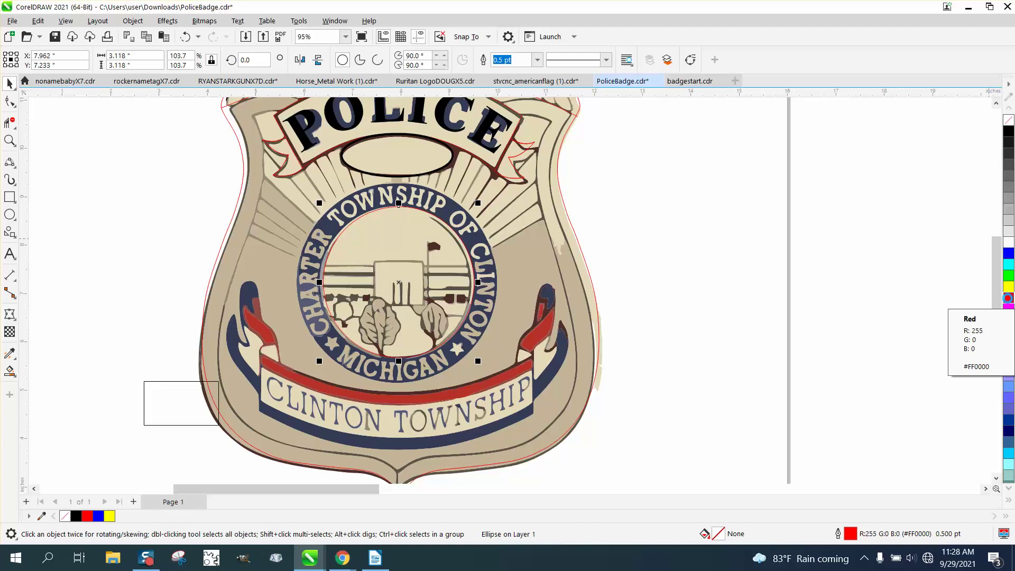
key("Left")
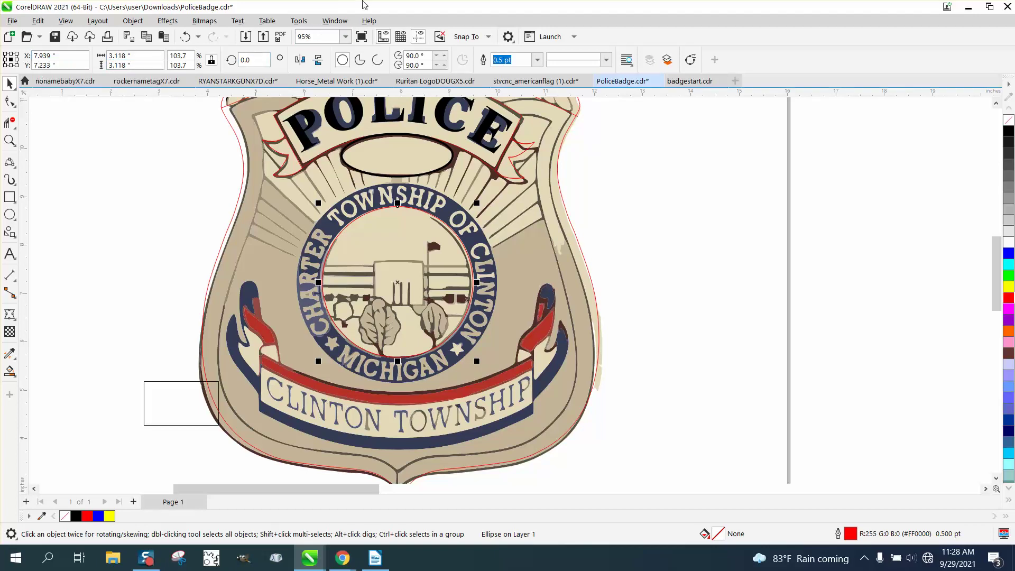
Make a 137.6% copy, a 4.141-inch circle around the seal's outer edge
left_click_drag(477, 203, 502, 141)
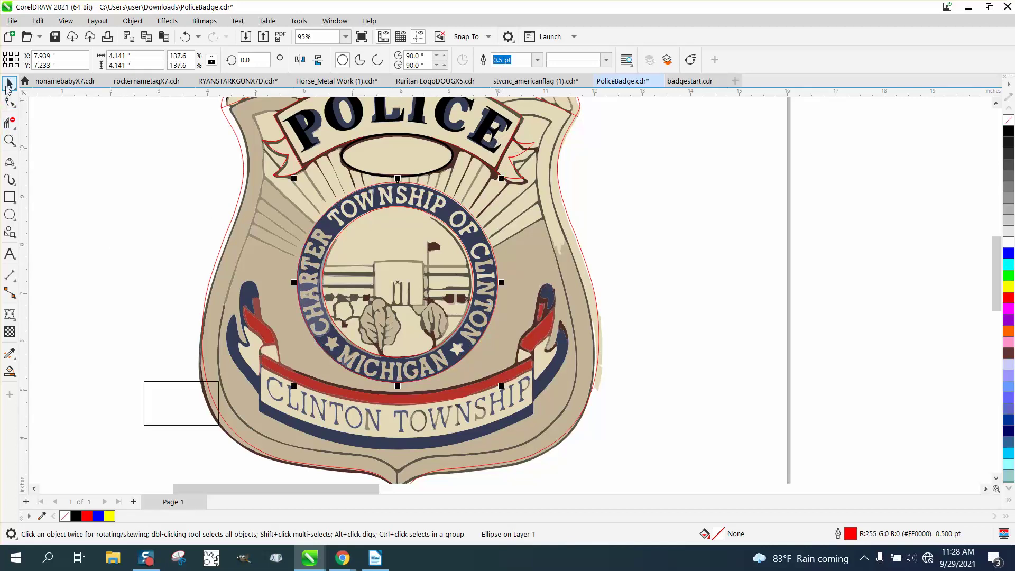
left_click(64, 124)
left_click(166, 383)
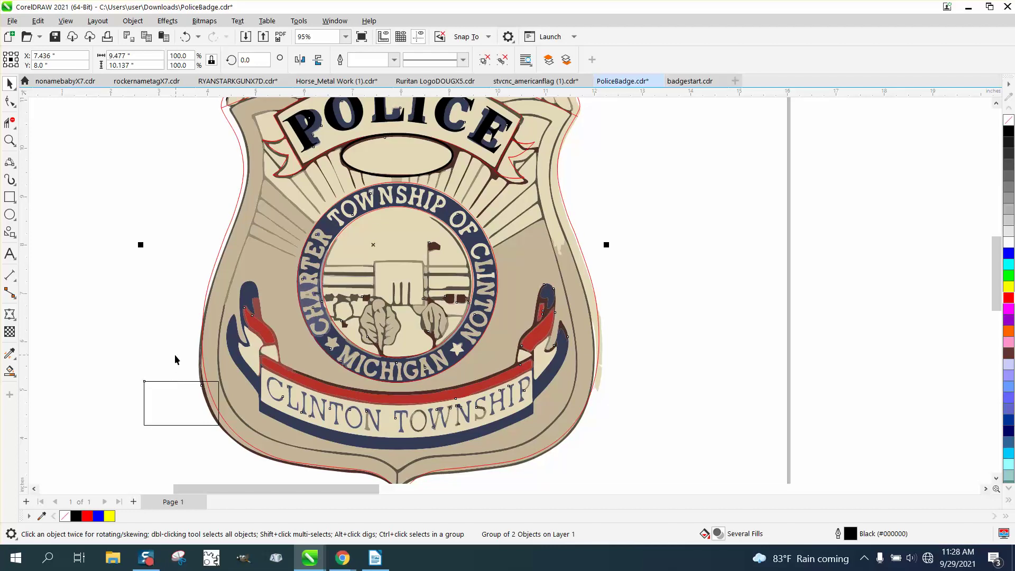
Undo the stray change, set a 10-inch nudge distance and shift the colour badge group right
left_click(186, 37)
left_click(221, 112)
left_click(430, 60)
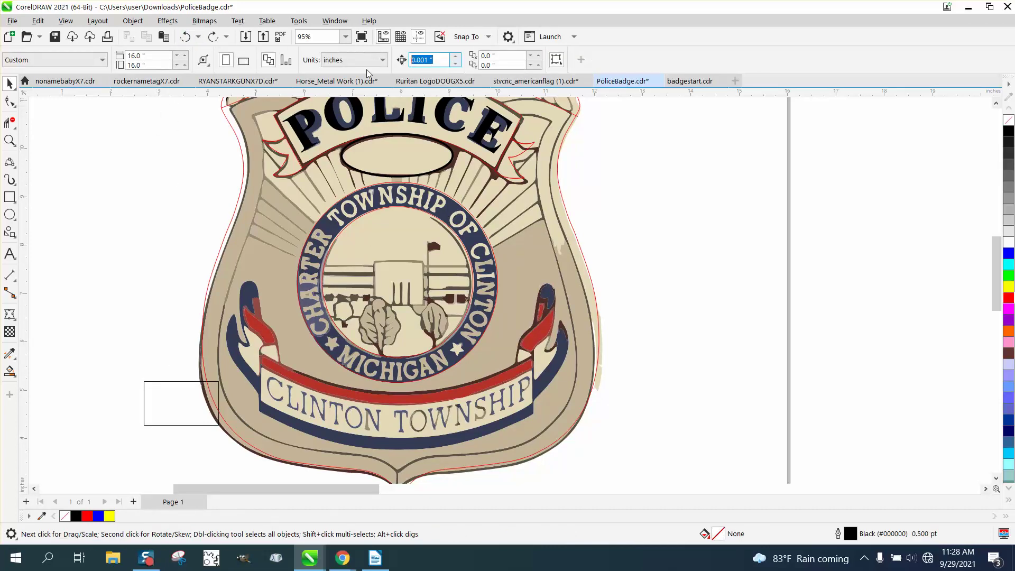
type("10")
key("Return")
left_click(169, 423)
key("Right")
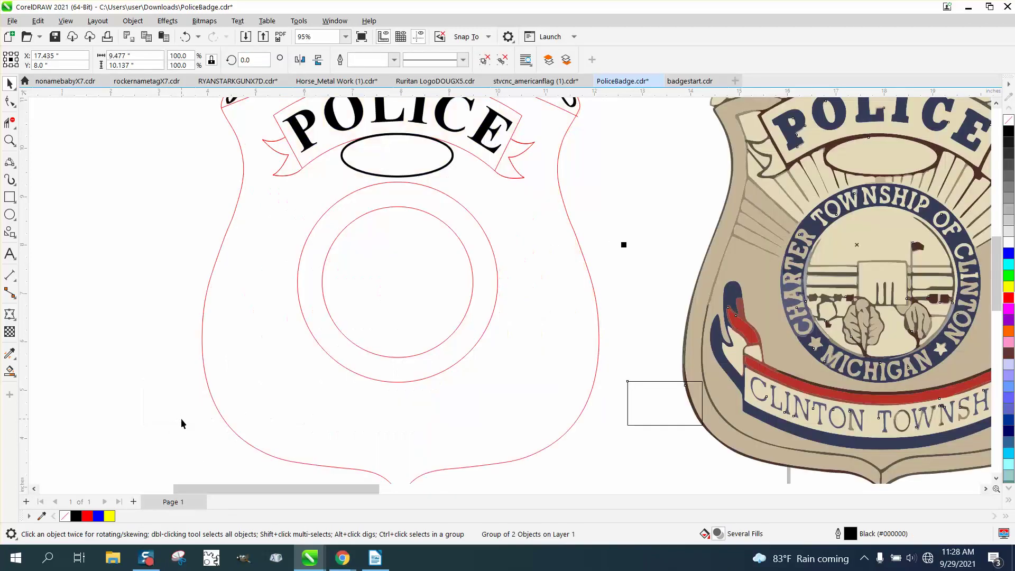
scroll(183, 419, "down", 1)
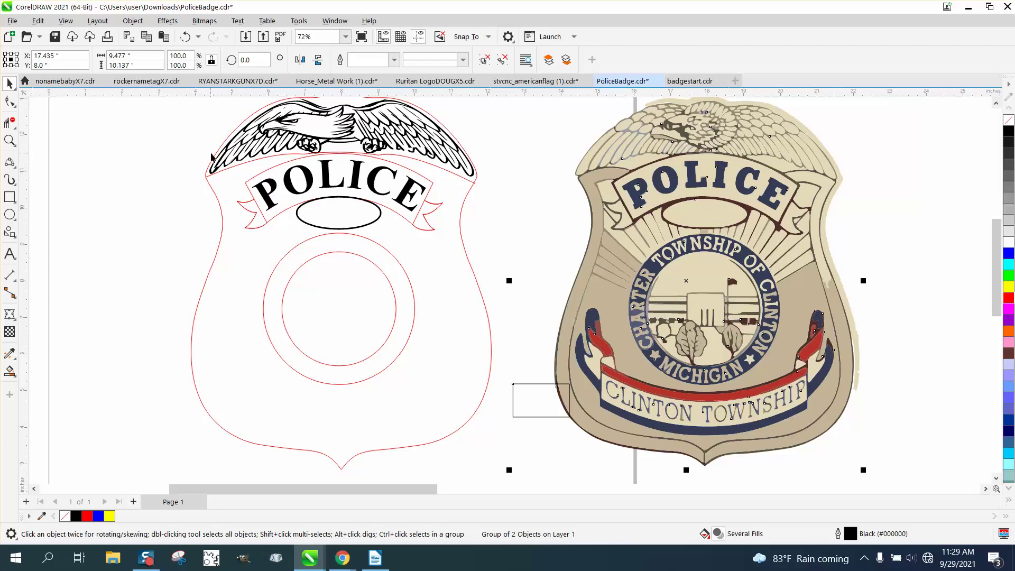
scroll(212, 156, "down", 1)
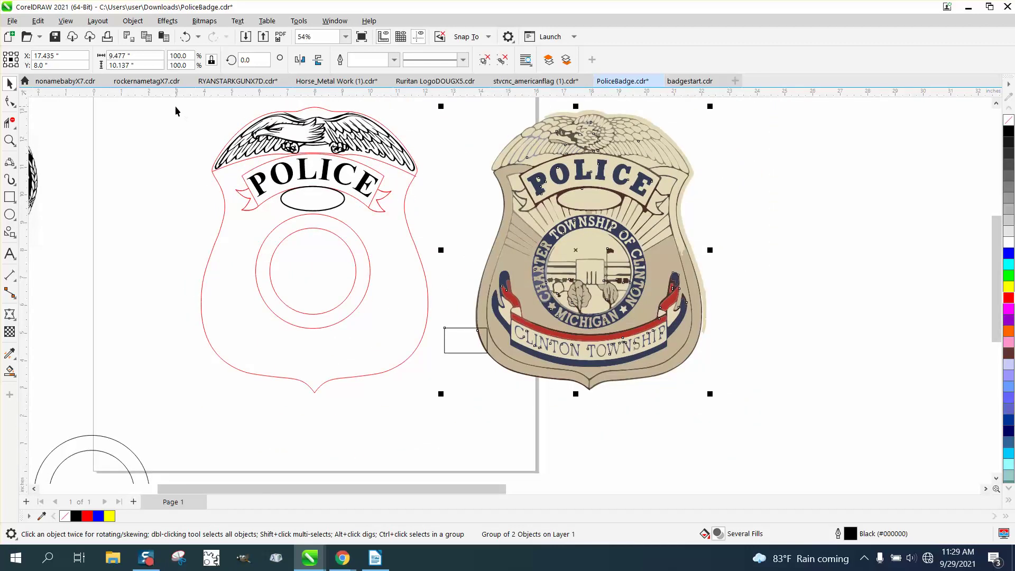
Shift the red shield outline 20 inches right and add a black inside contour at 0.35-inch offset
left_click(224, 202)
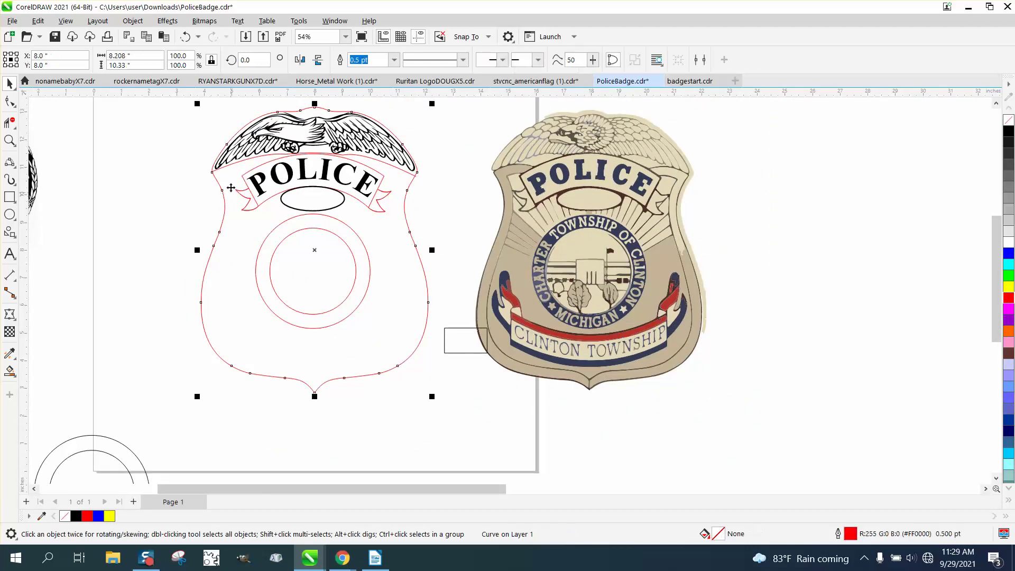
key("shift+Right")
key("shift+Right")
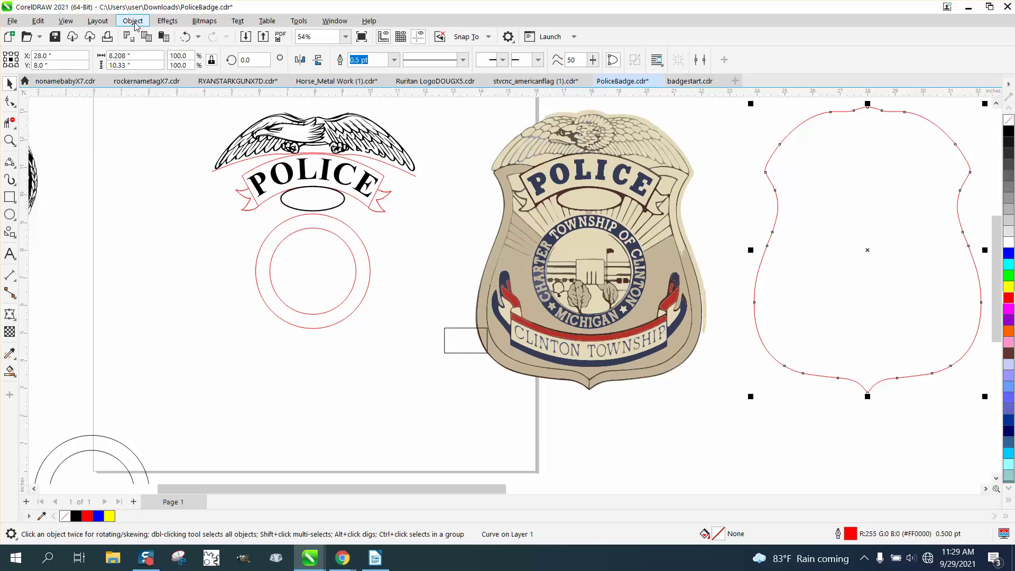
left_click(167, 21)
left_click(191, 307)
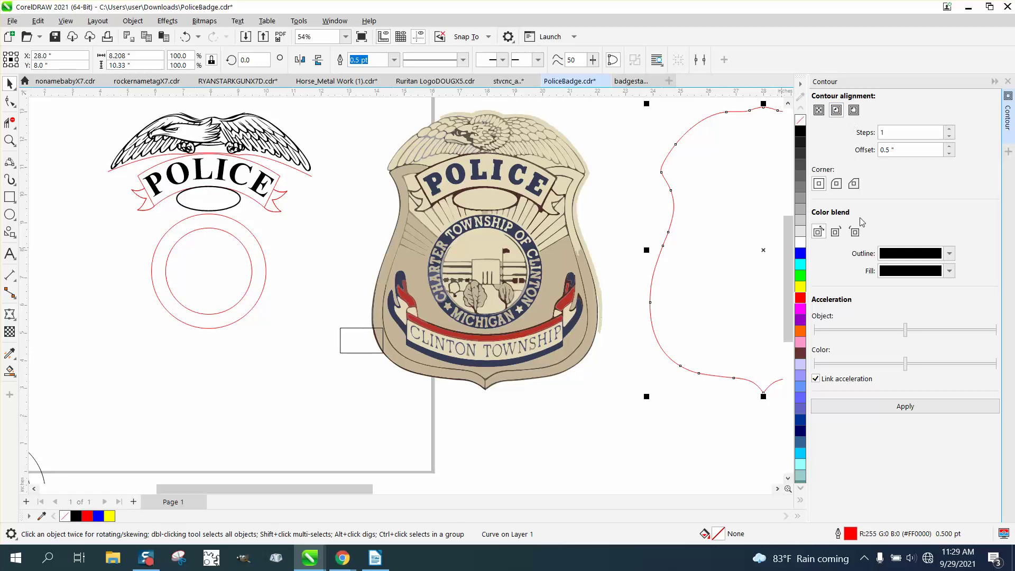
left_click(907, 407)
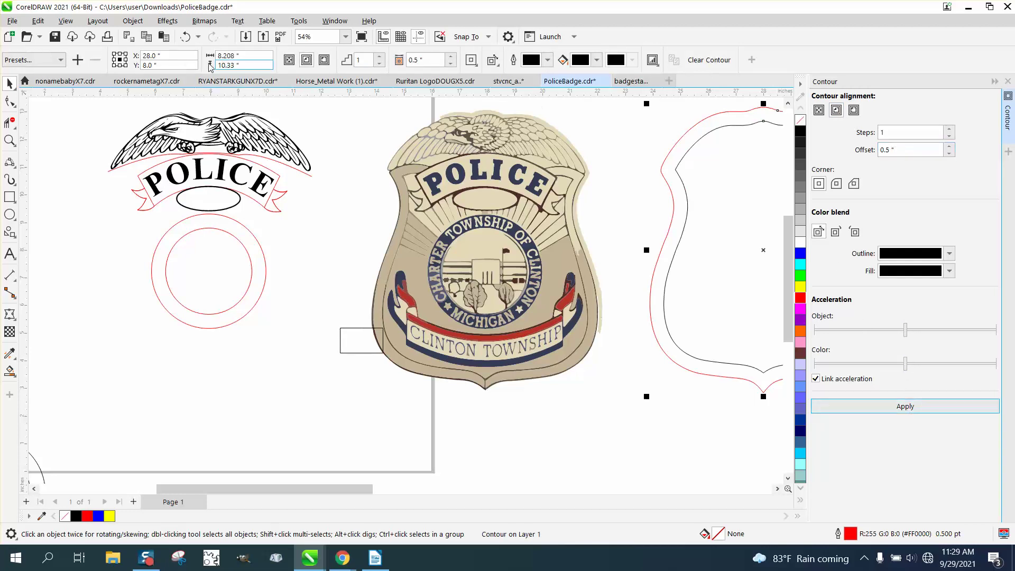
left_click(186, 37)
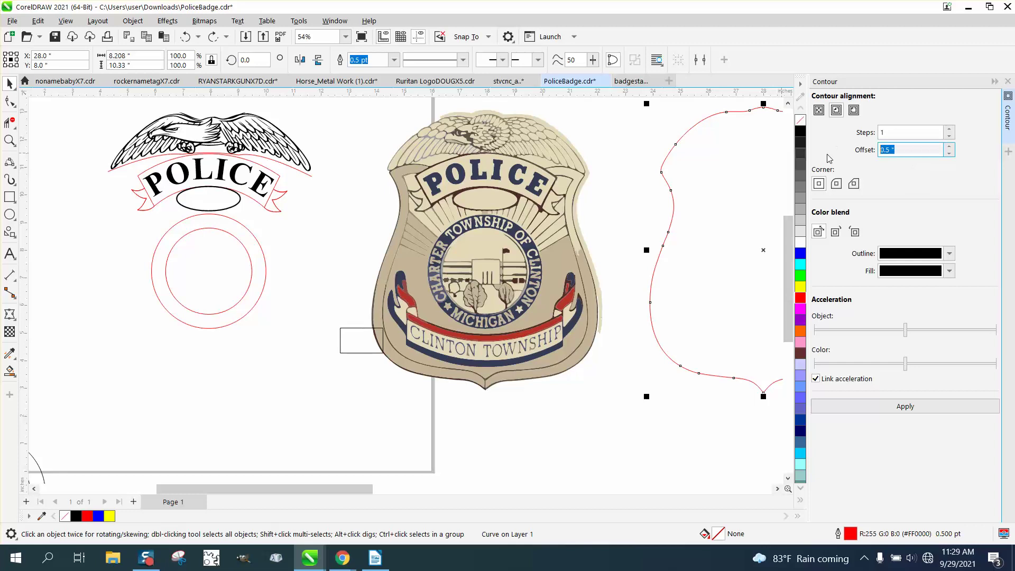
type(".35")
left_click(916, 412)
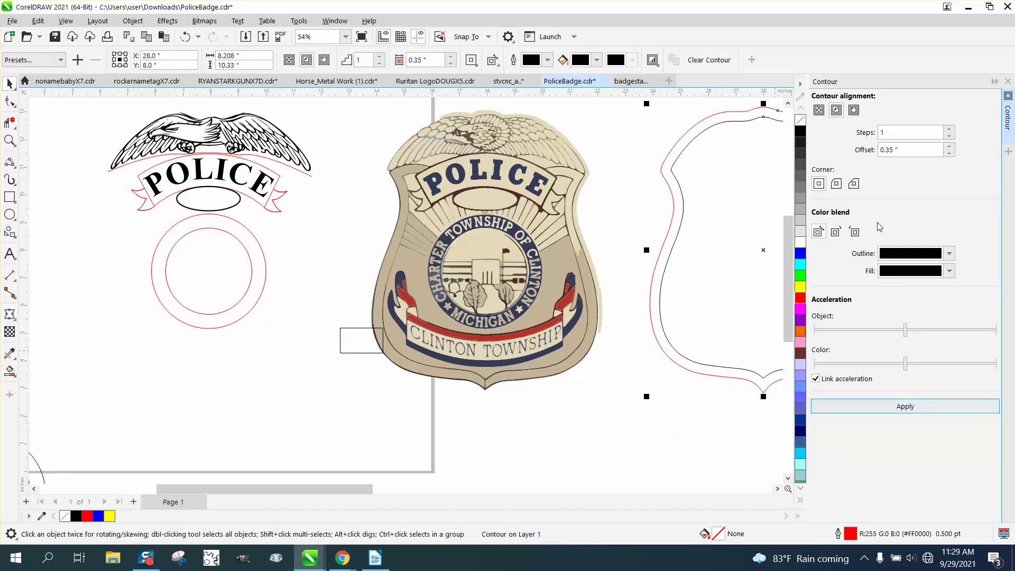
left_click(1008, 81)
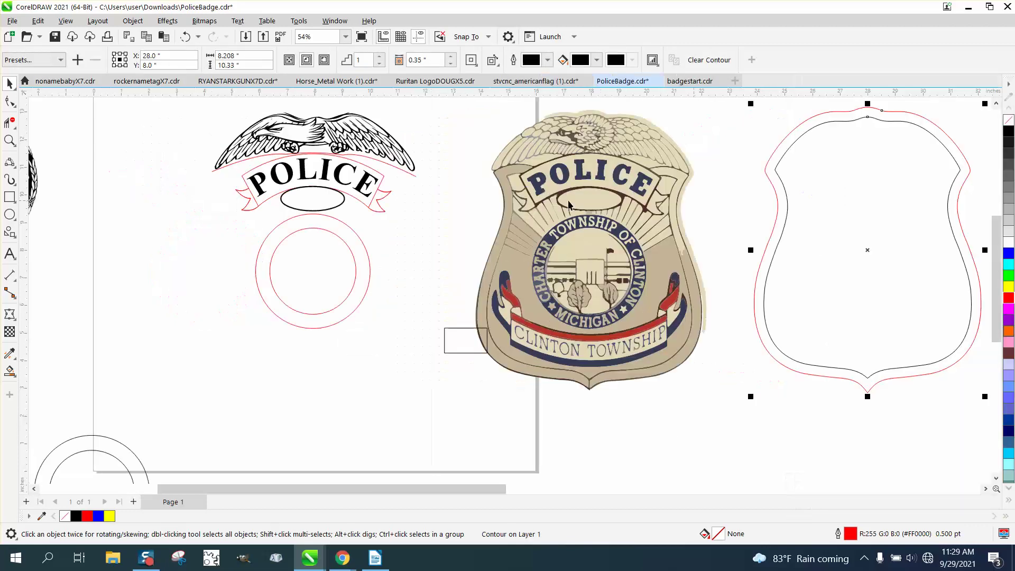
Break the contour apart and centre the three shield outlines back on the traced badge
left_click(133, 21)
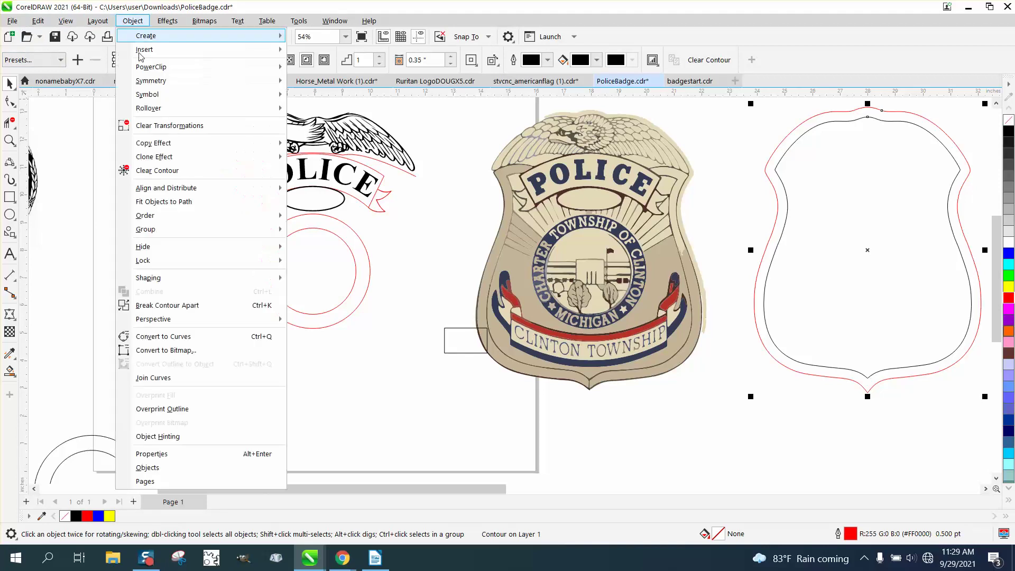
left_click(175, 305)
scroll(639, 352, "down", 1)
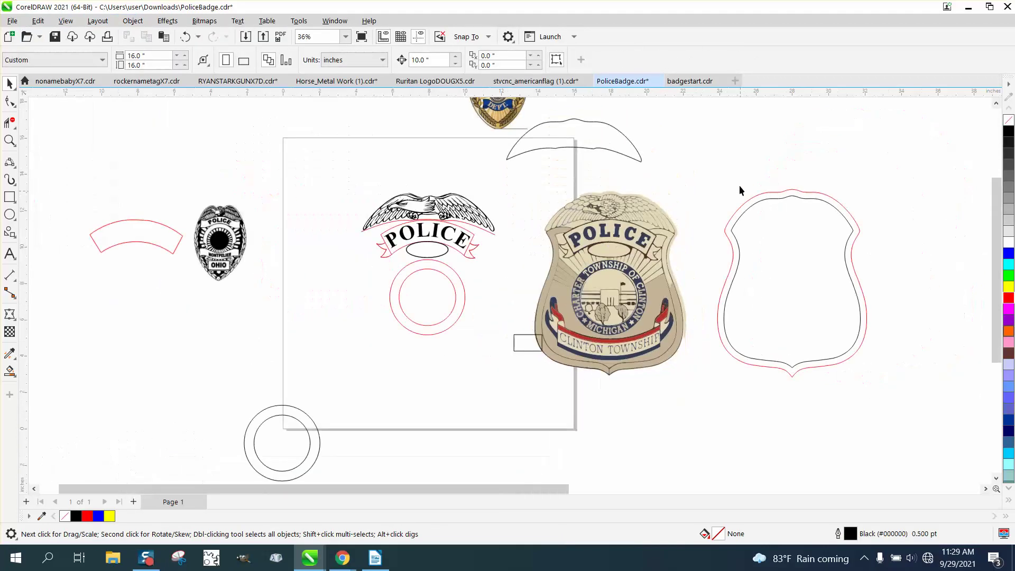
left_click_drag(768, 338, 906, 405)
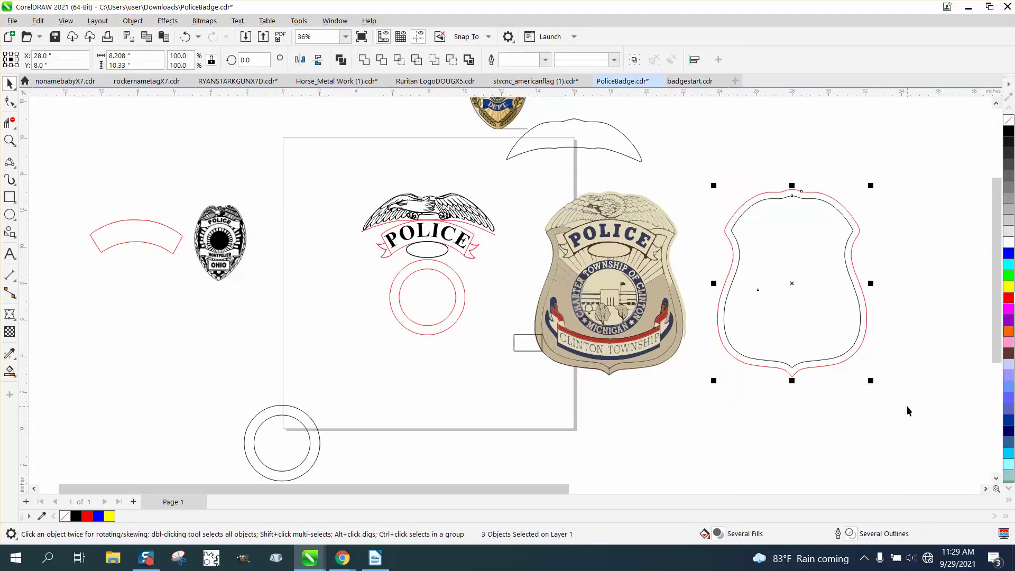
key("p")
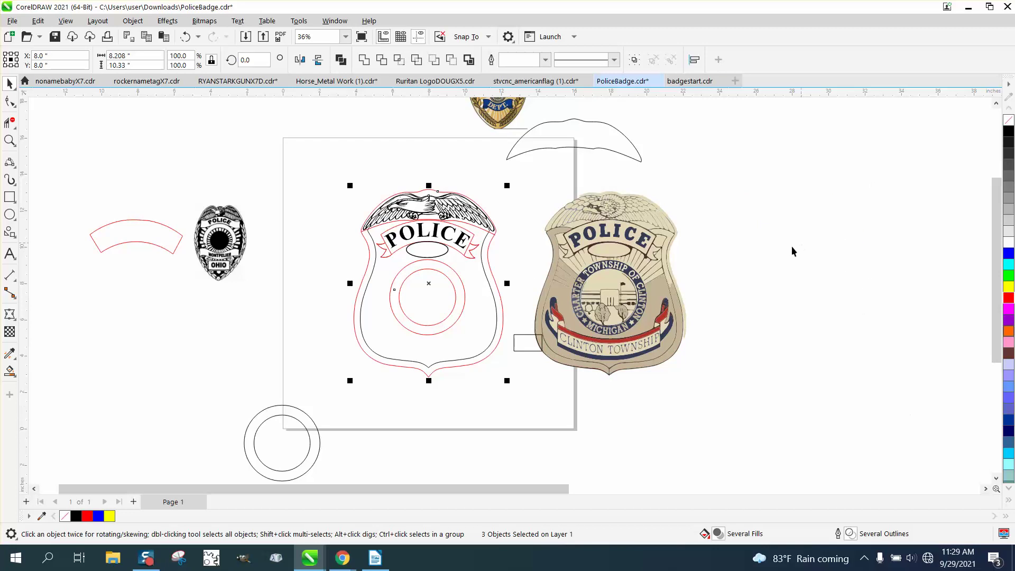
Zoom in on the eagle and the top of the badge
left_click(10, 140)
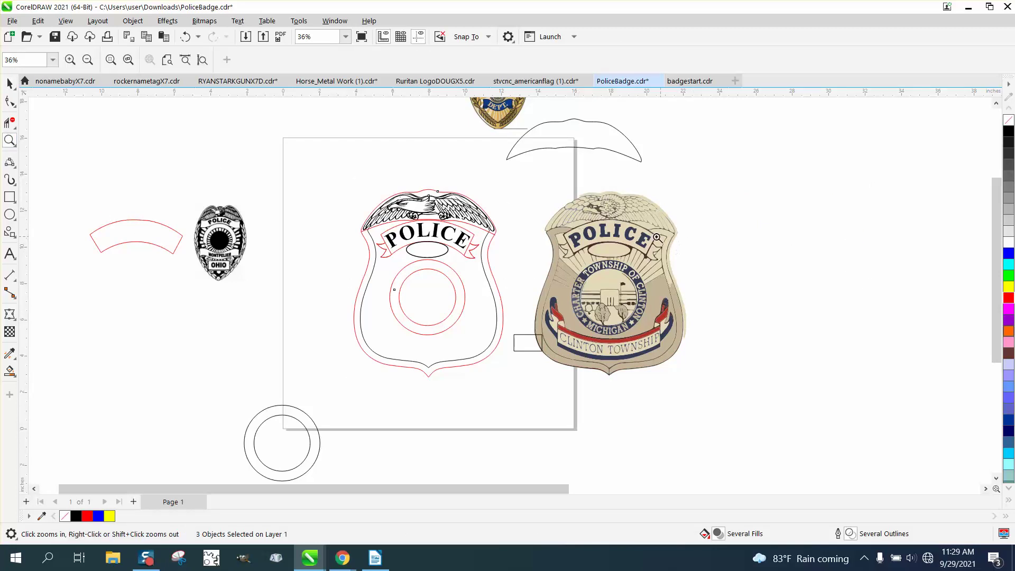
left_click_drag(334, 201, 557, 264)
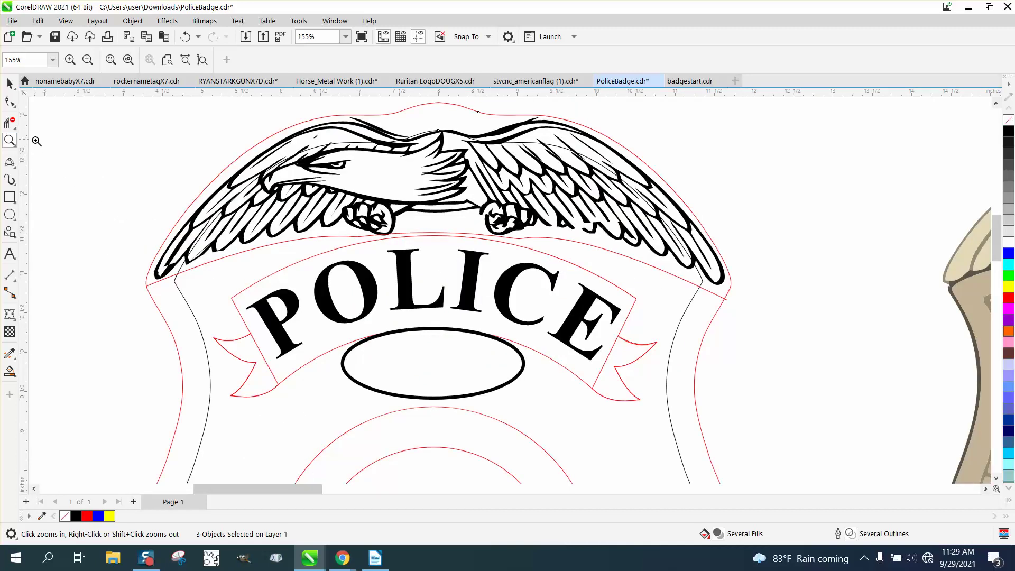
left_click(9, 123)
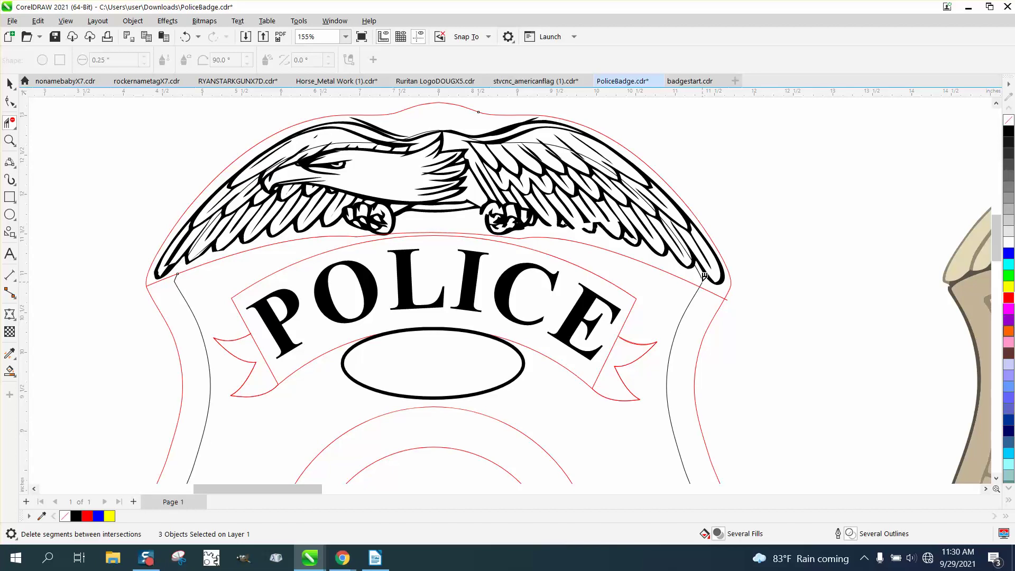
scroll(354, 193, "down", 2)
key("space")
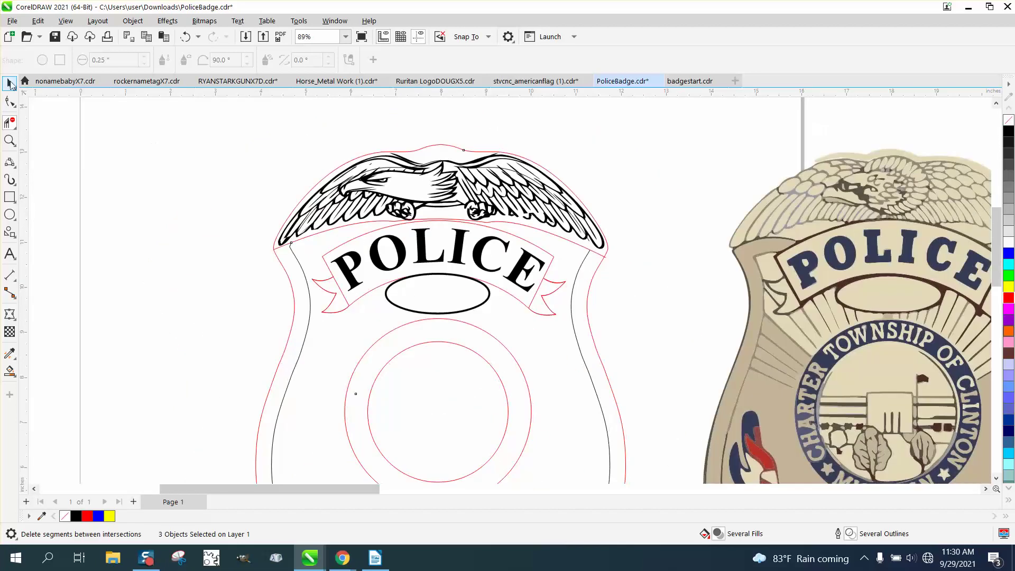
scroll(264, 215, "down", 1)
Nudge the black inner contour off the badge and move the small Ohio badge picture up out of the way
key("Escape")
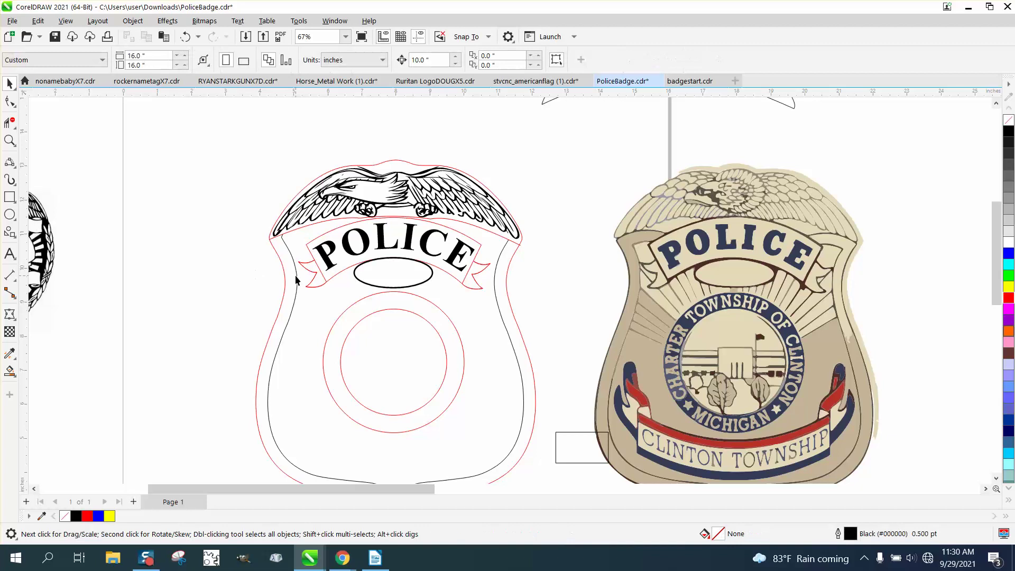
left_click(295, 275)
key("Left")
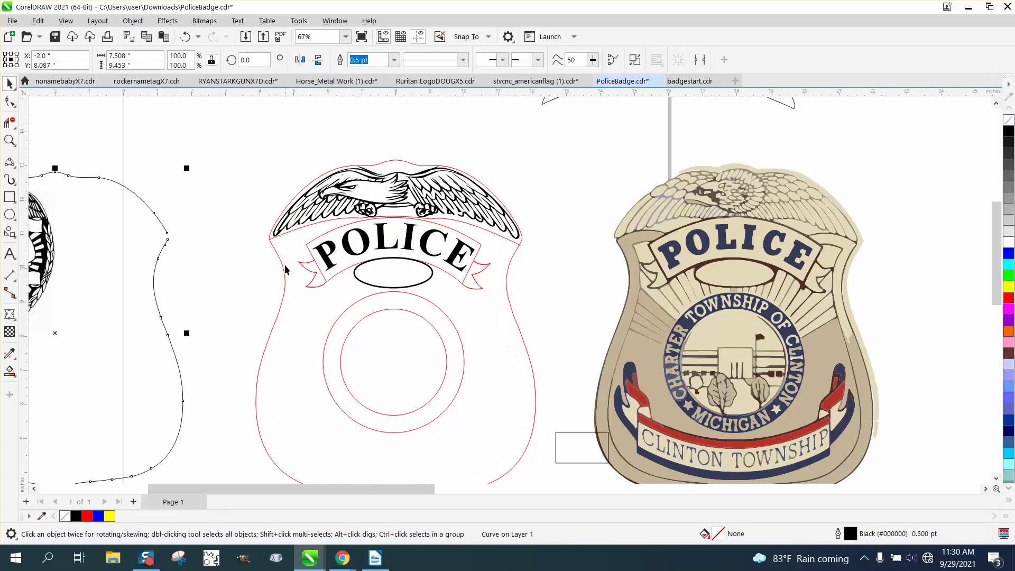
scroll(285, 270, "down", 2)
left_click_drag(72, 194, 187, 322)
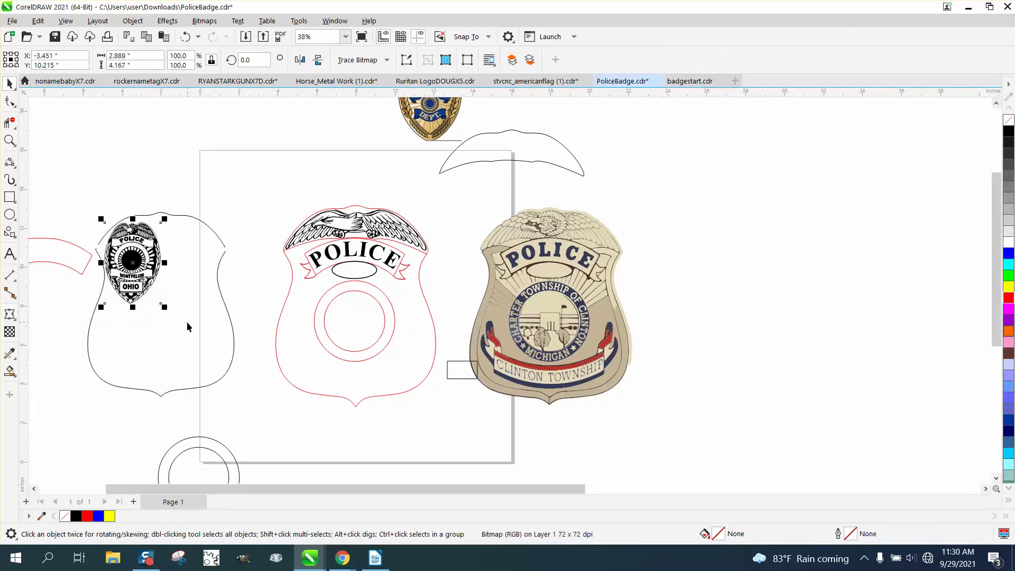
key("Up")
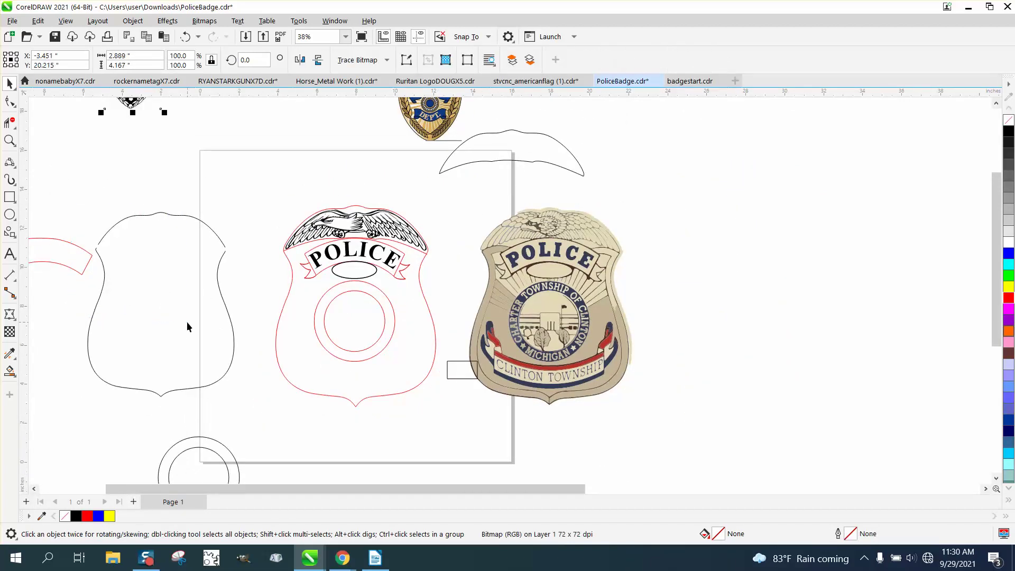
Break the black shield contour apart and delete its top arc with Virtual Segment Delete
left_click(156, 216)
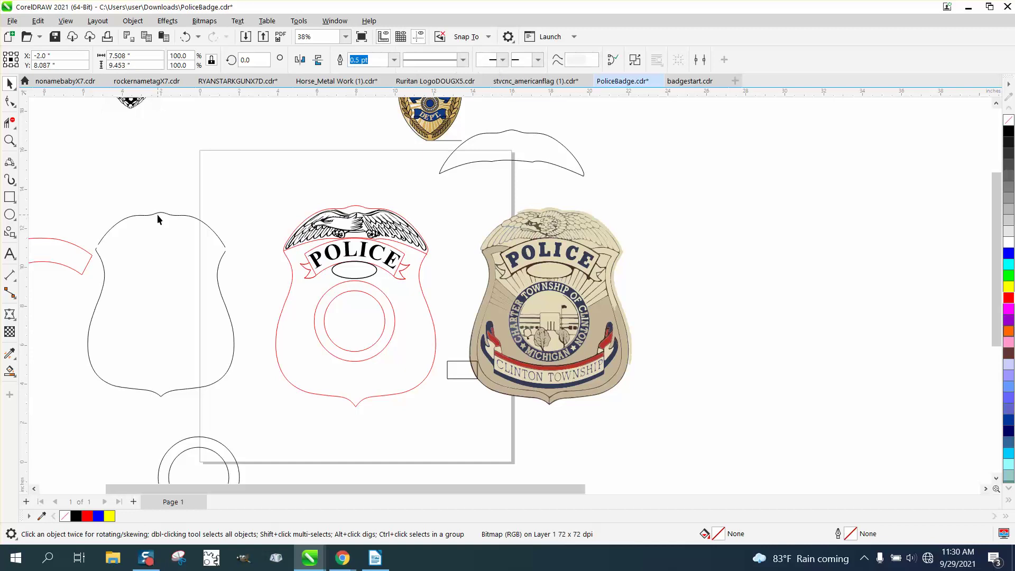
left_click(133, 21)
left_click(158, 303)
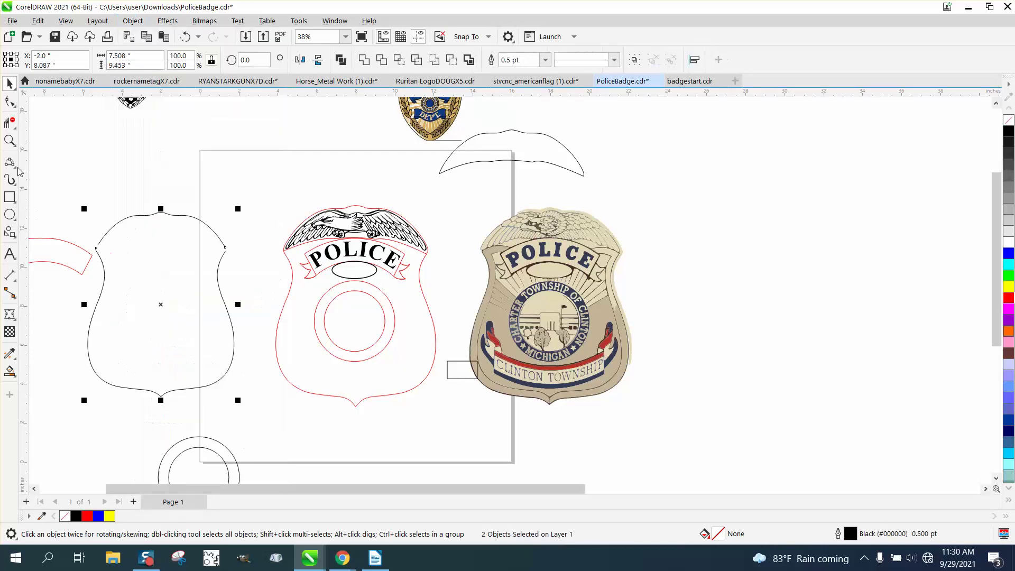
left_click(9, 123)
left_click(190, 215)
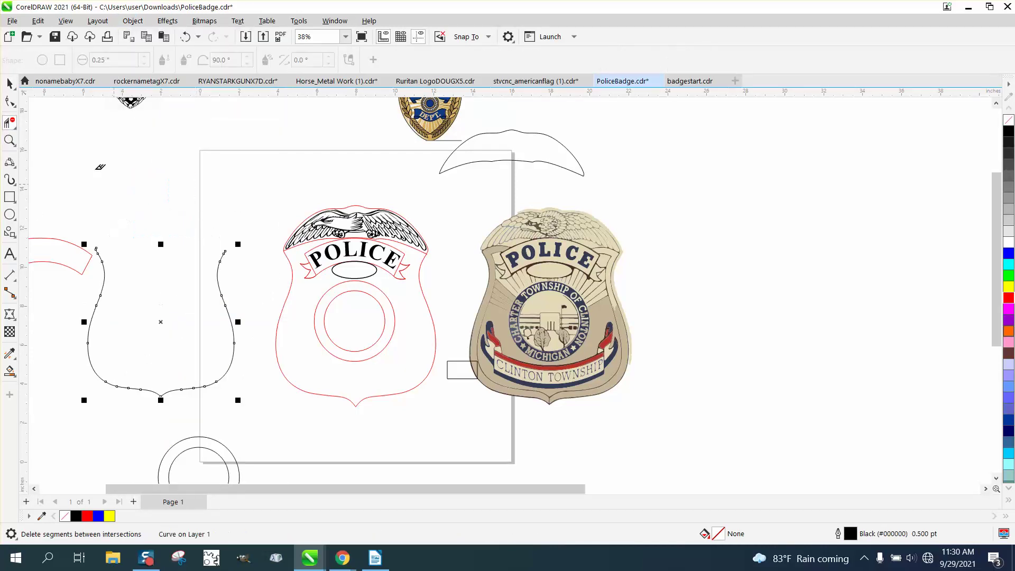
key("space")
Centre the open contour back on the red badge and trim the red line stub at the right shoulder
key("c")
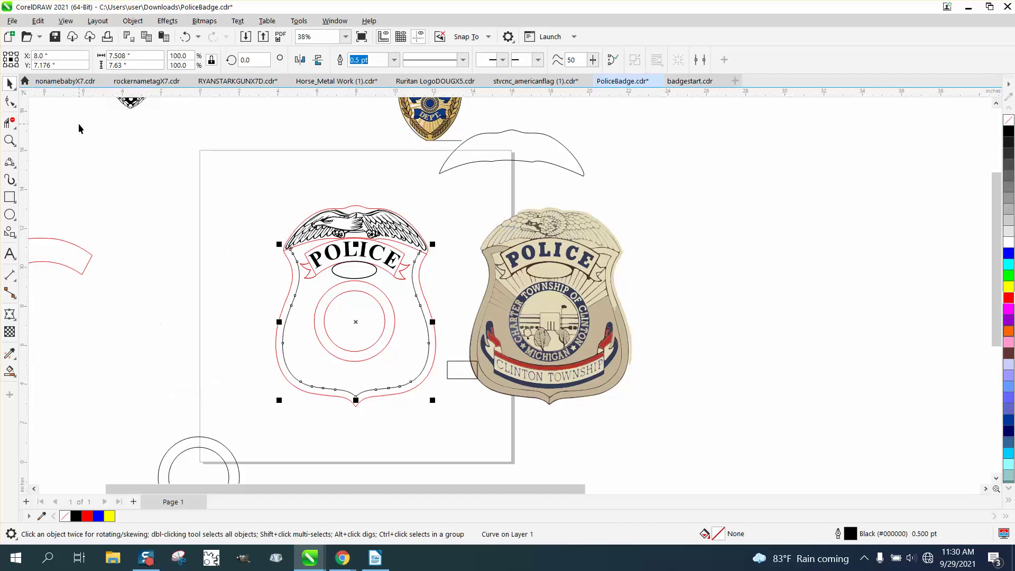
left_click(9, 141)
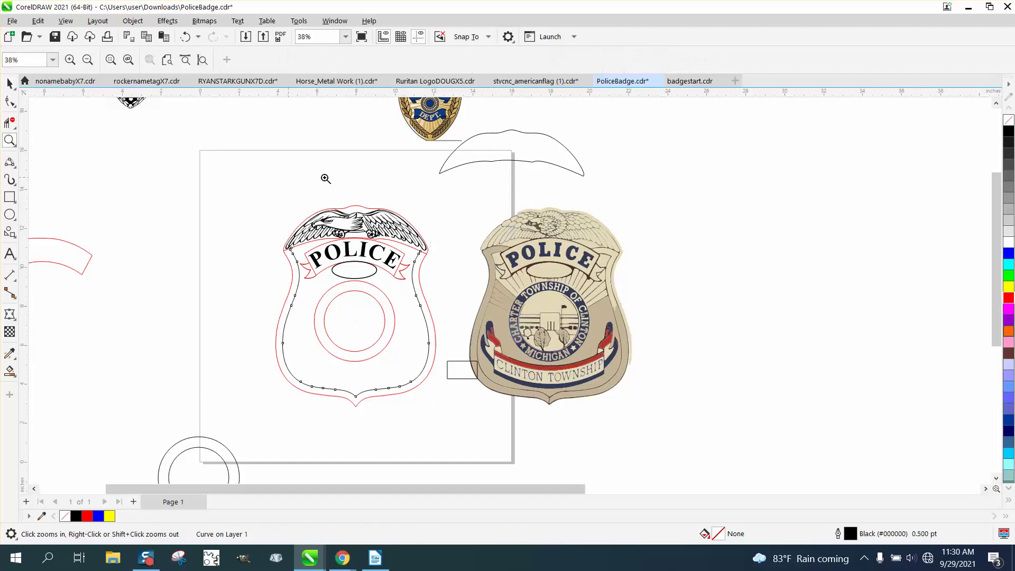
left_click_drag(479, 248, 553, 275)
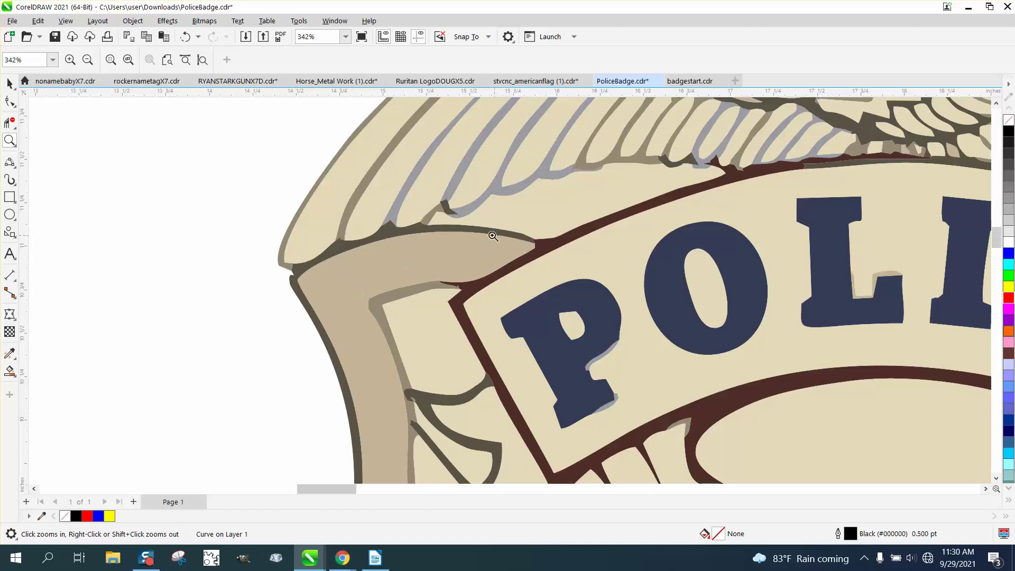
right_click(409, 229)
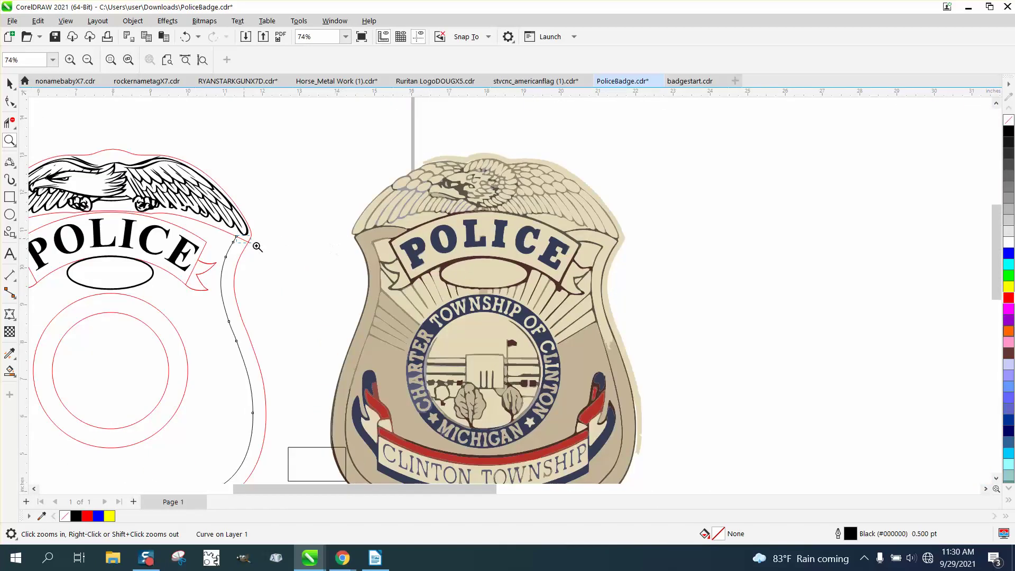
left_click_drag(250, 241, 275, 258)
left_click(10, 123)
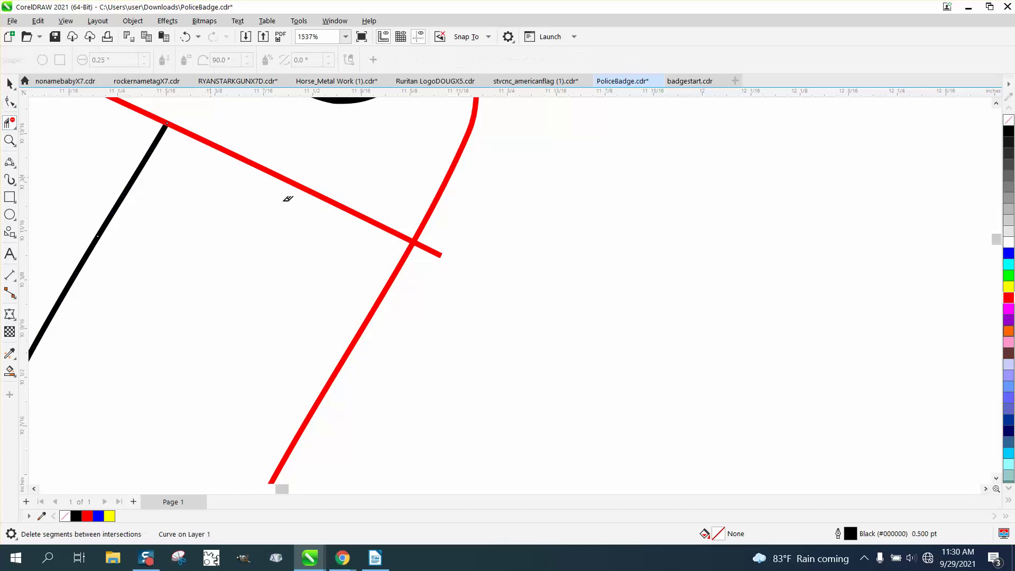
left_click(442, 248)
scroll(526, 254, "down", 6)
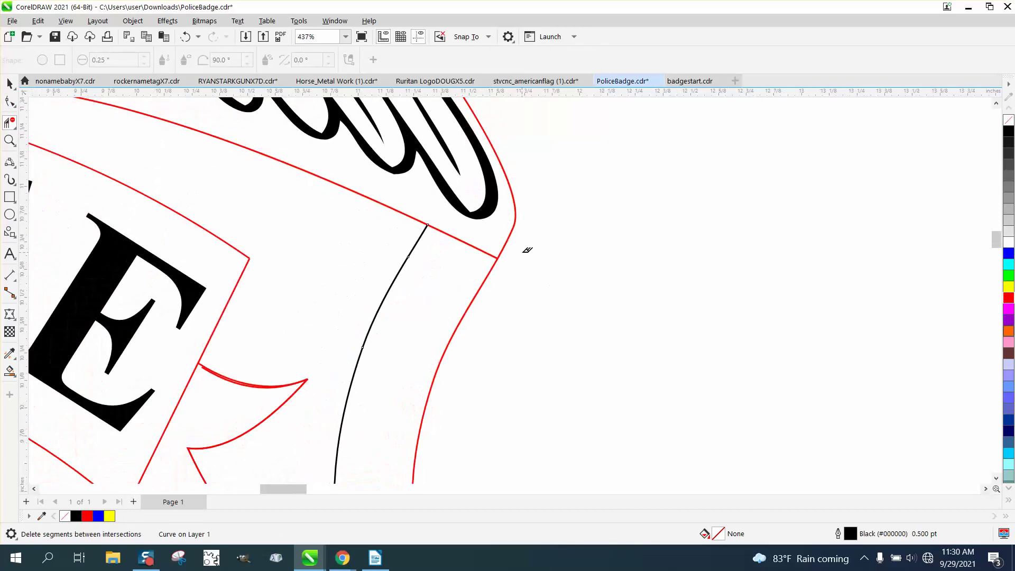
scroll(525, 249, "down", 1)
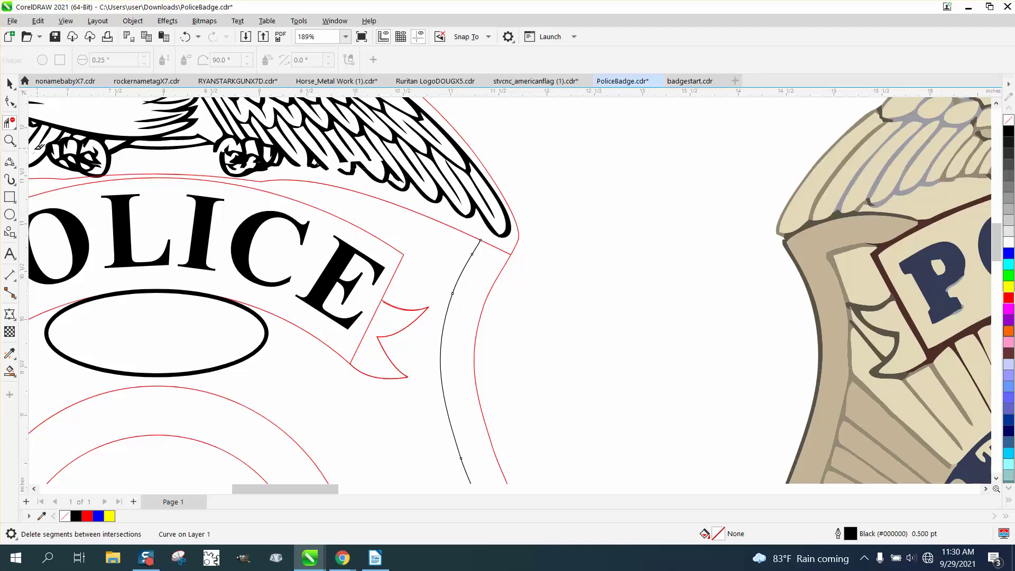
Draw two 3-point curves joining the black contour's right and left top ends to the POLICE banner
left_click(10, 161)
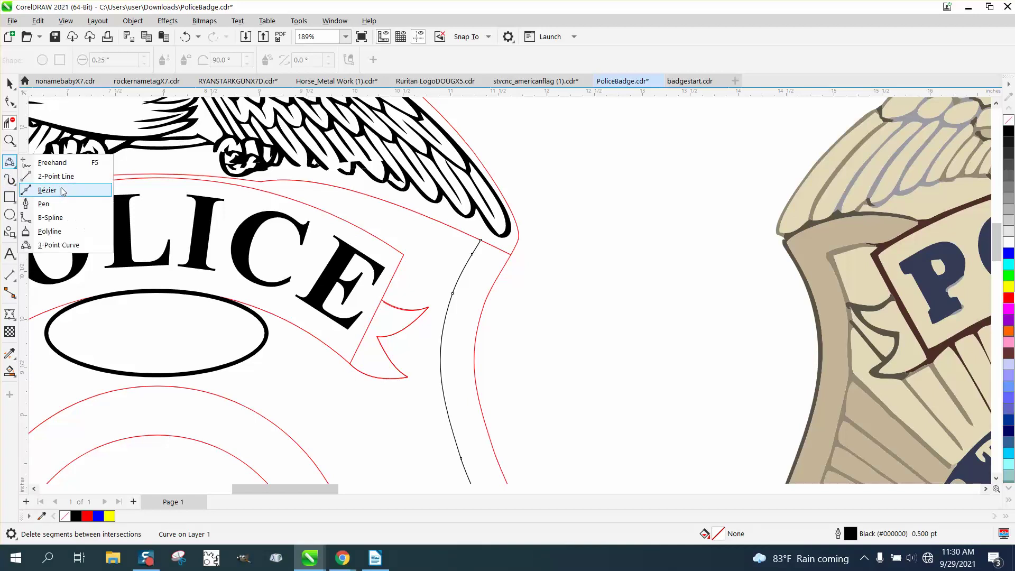
left_click(59, 245)
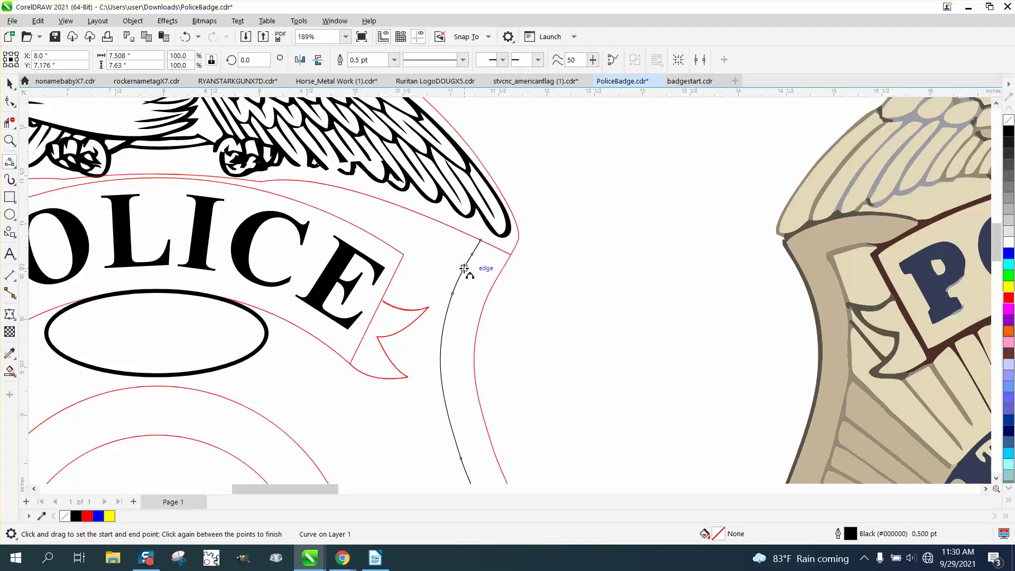
left_click_drag(464, 268, 362, 227)
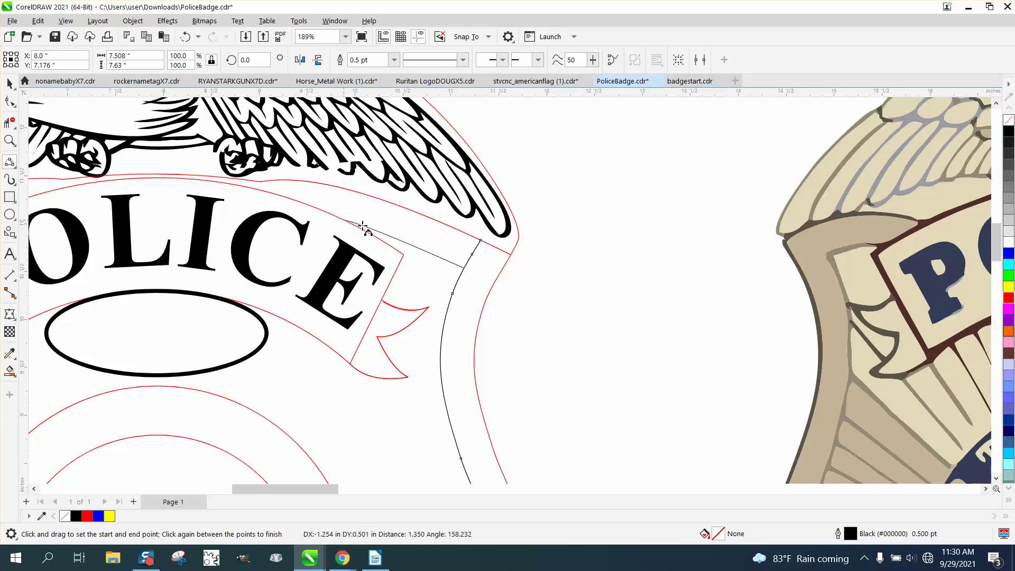
left_click(423, 248)
scroll(533, 274, "down", 5)
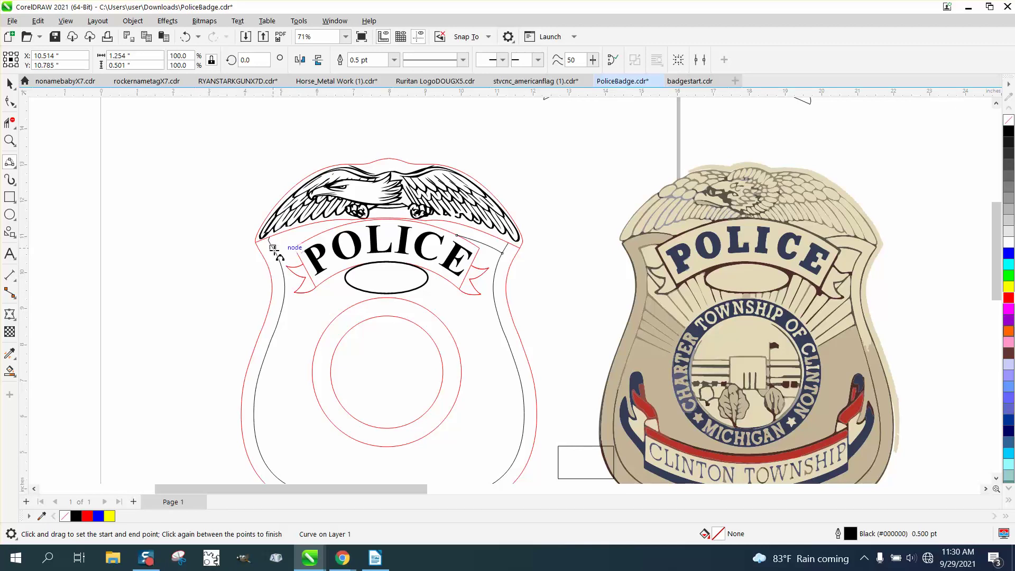
left_click_drag(289, 242, 332, 231)
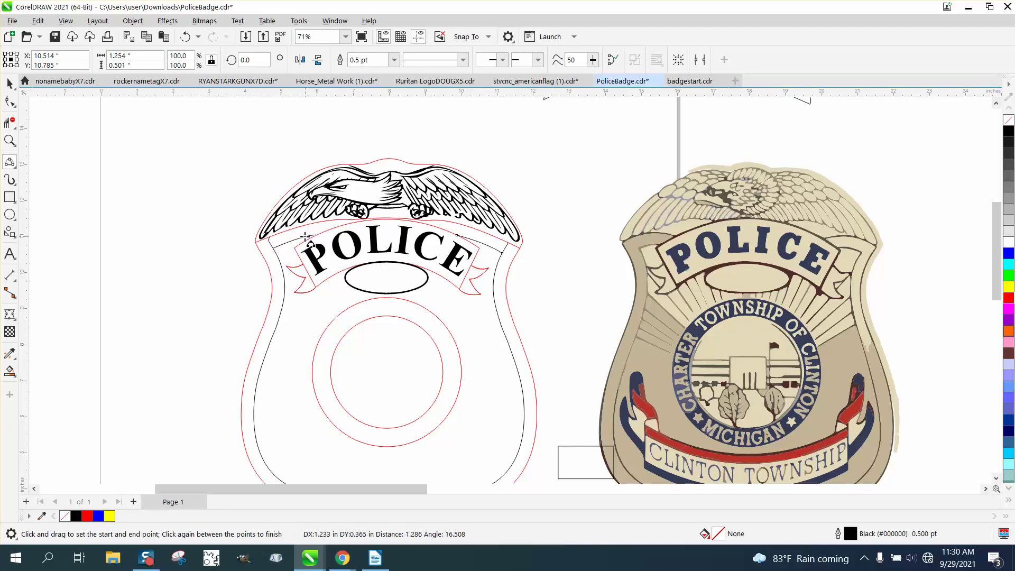
left_click(306, 237)
left_click(10, 84)
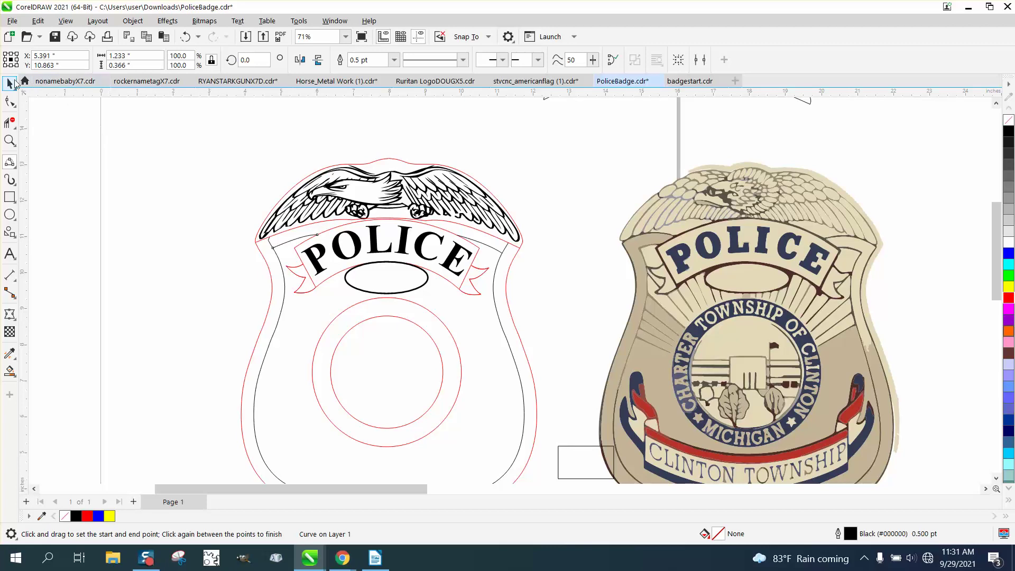
scroll(171, 157, "down", 1)
left_click(178, 215)
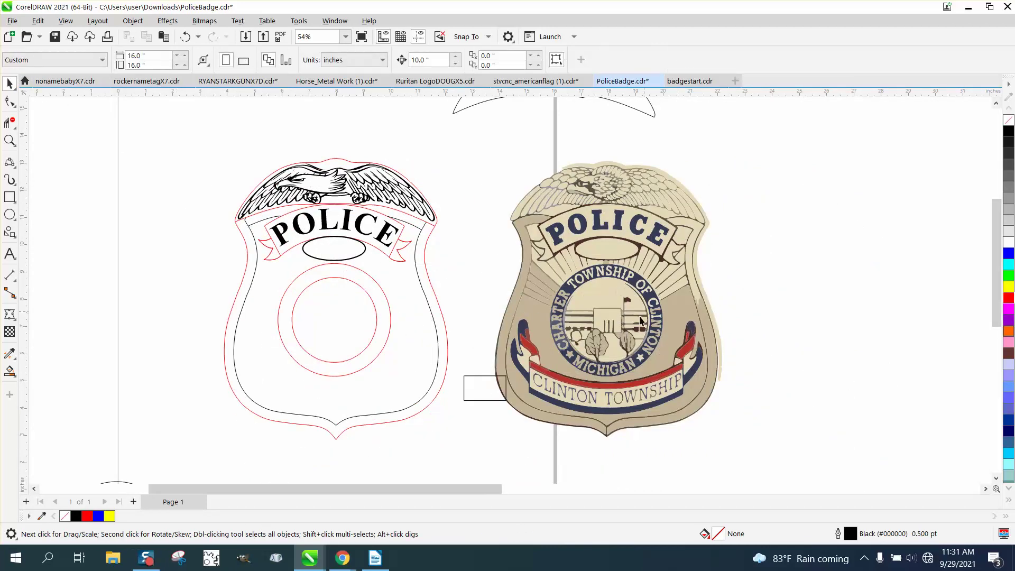
scroll(505, 299, "down", 1)
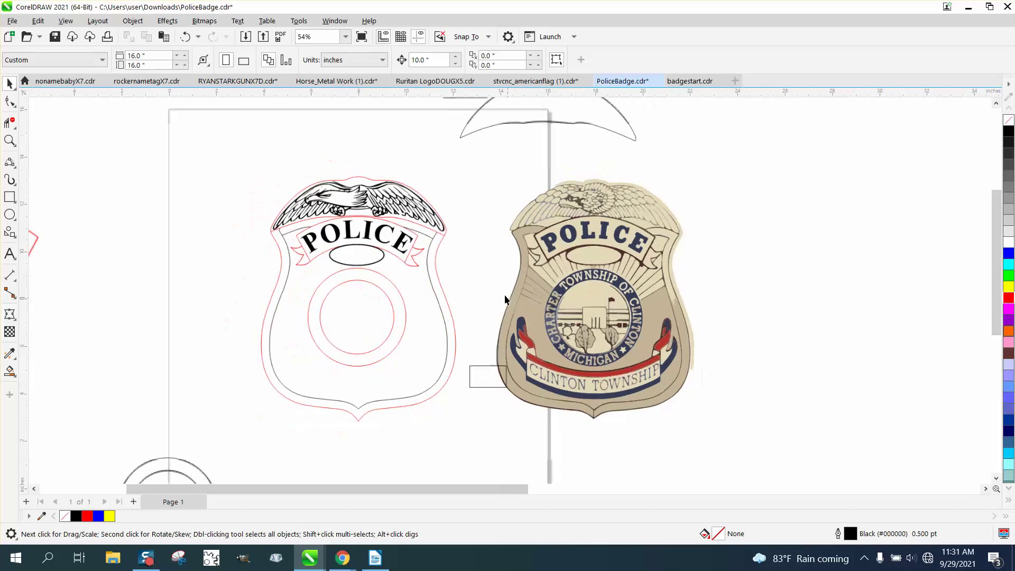